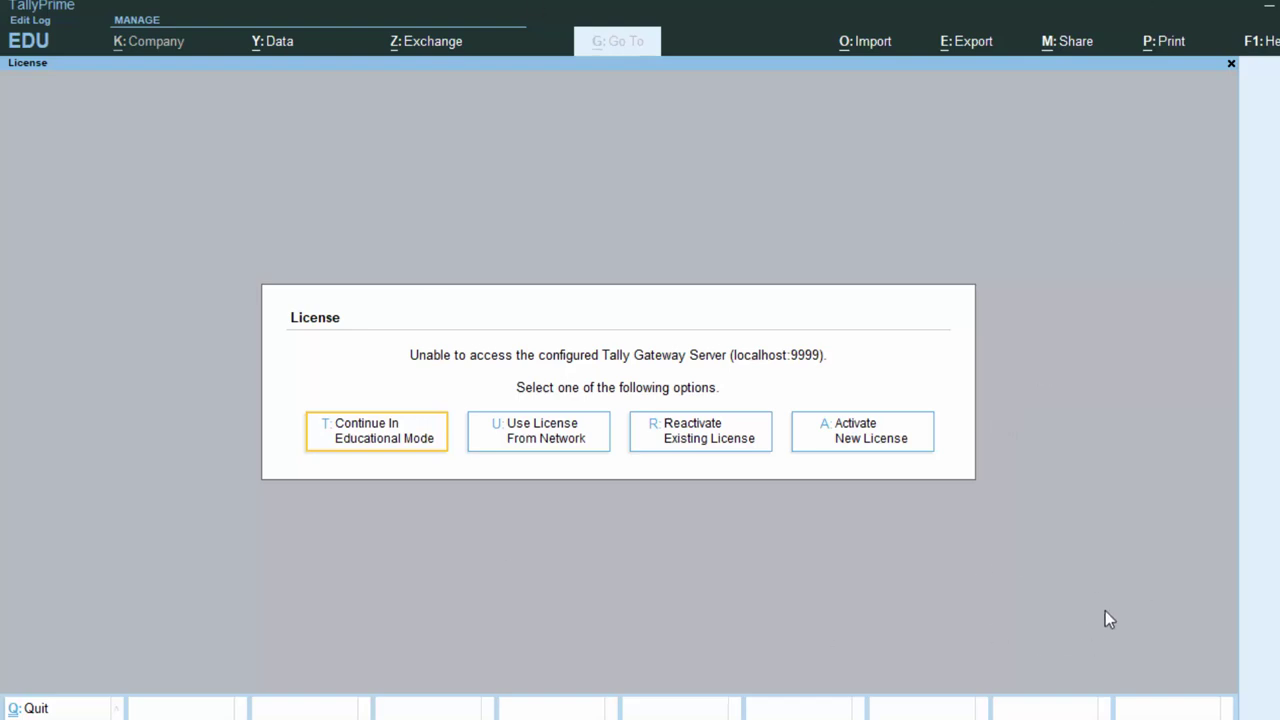
Continue in Educational Mode and choose Create Company from the Select Company list
click(397, 442)
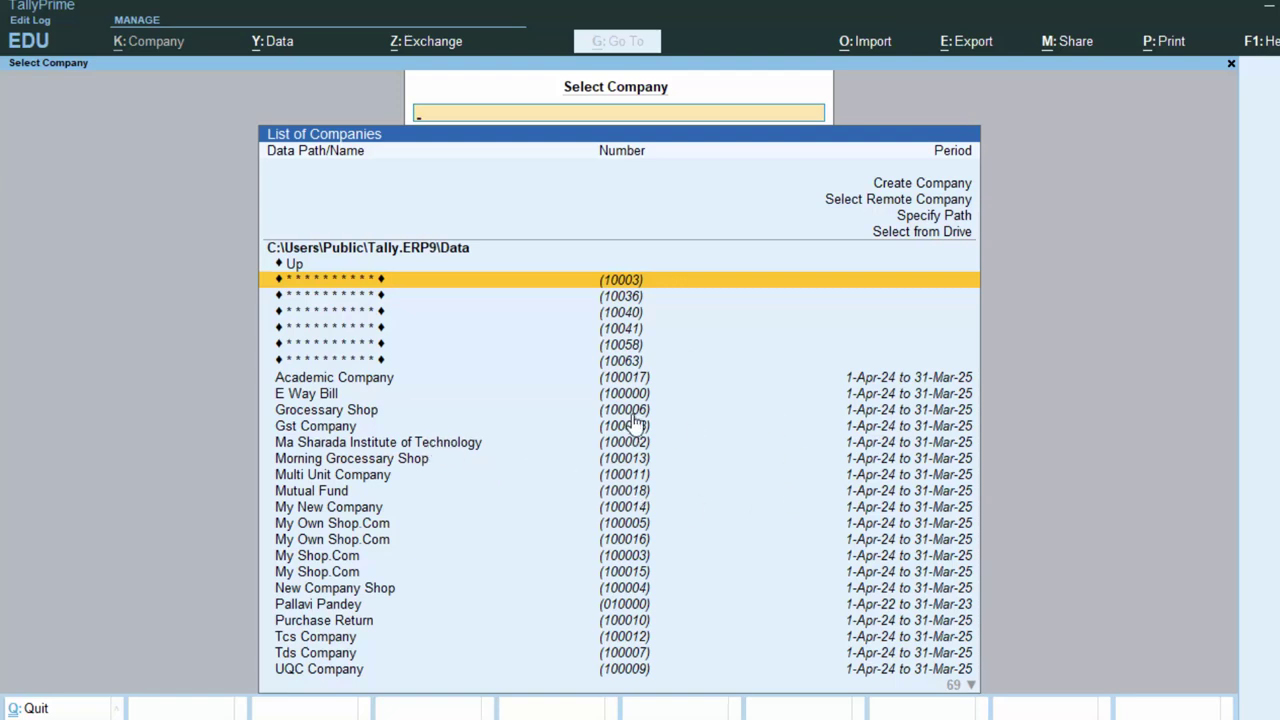
click(900, 185)
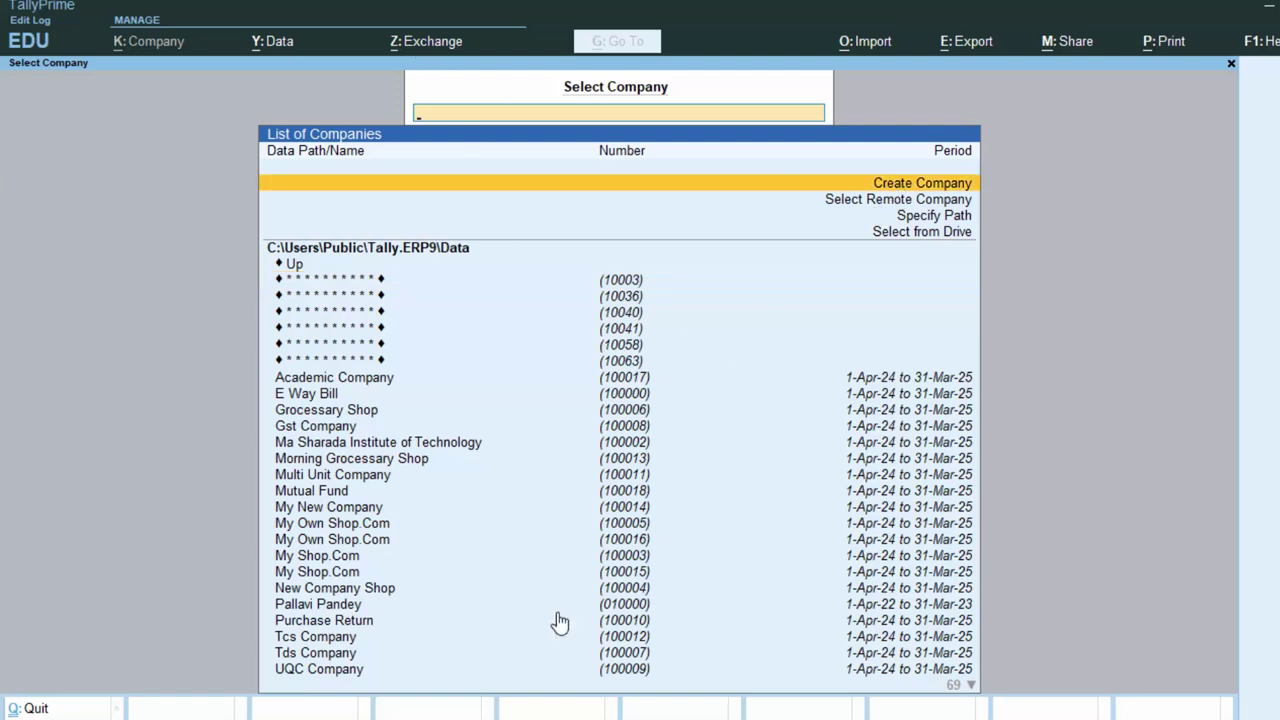
Start a new company named 'Banking Transaction' with address 'New Colony Deoria'
key(Return)
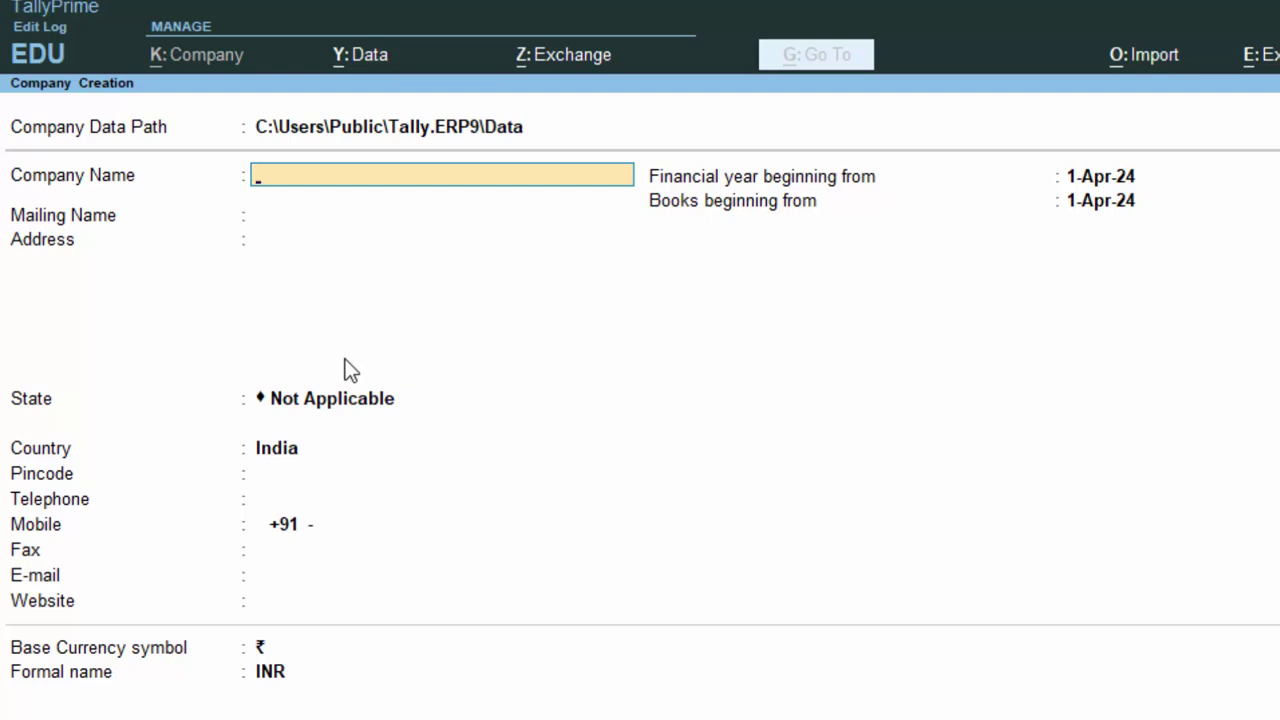
text(Banking Tra)
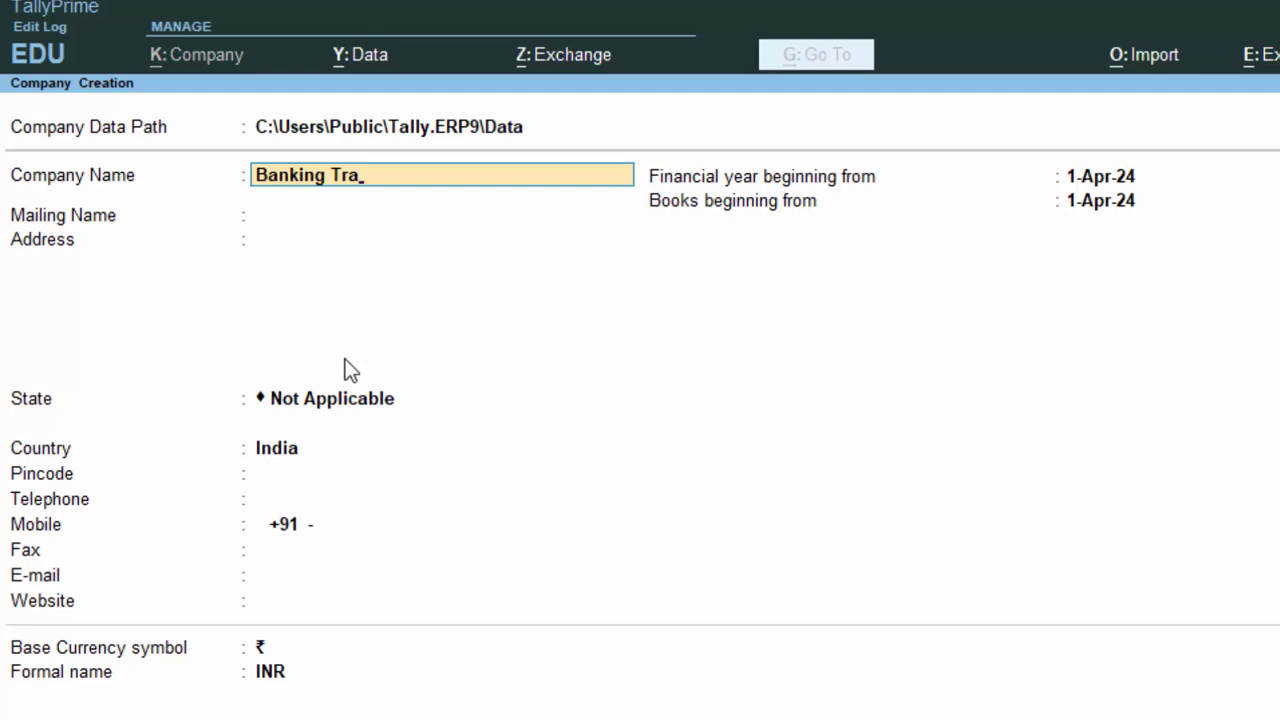
text(nsaction)
key(Return)
key(Return)
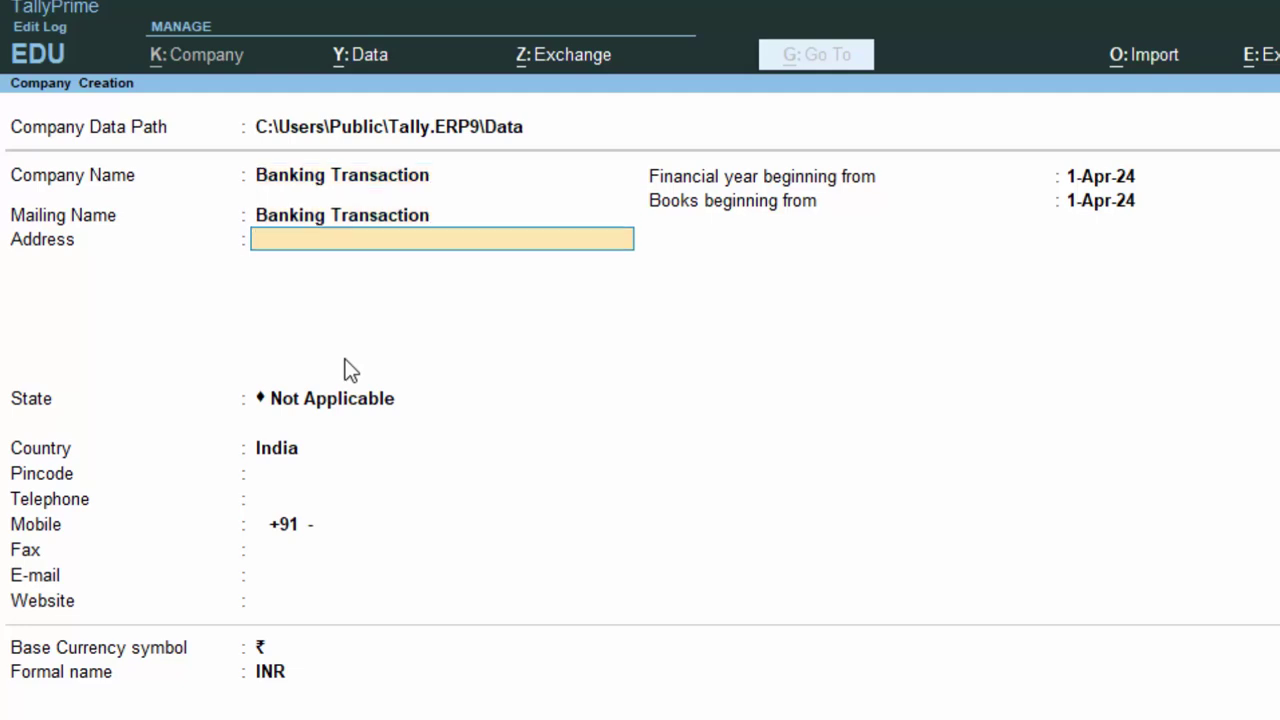
text(New Colony Deoria)
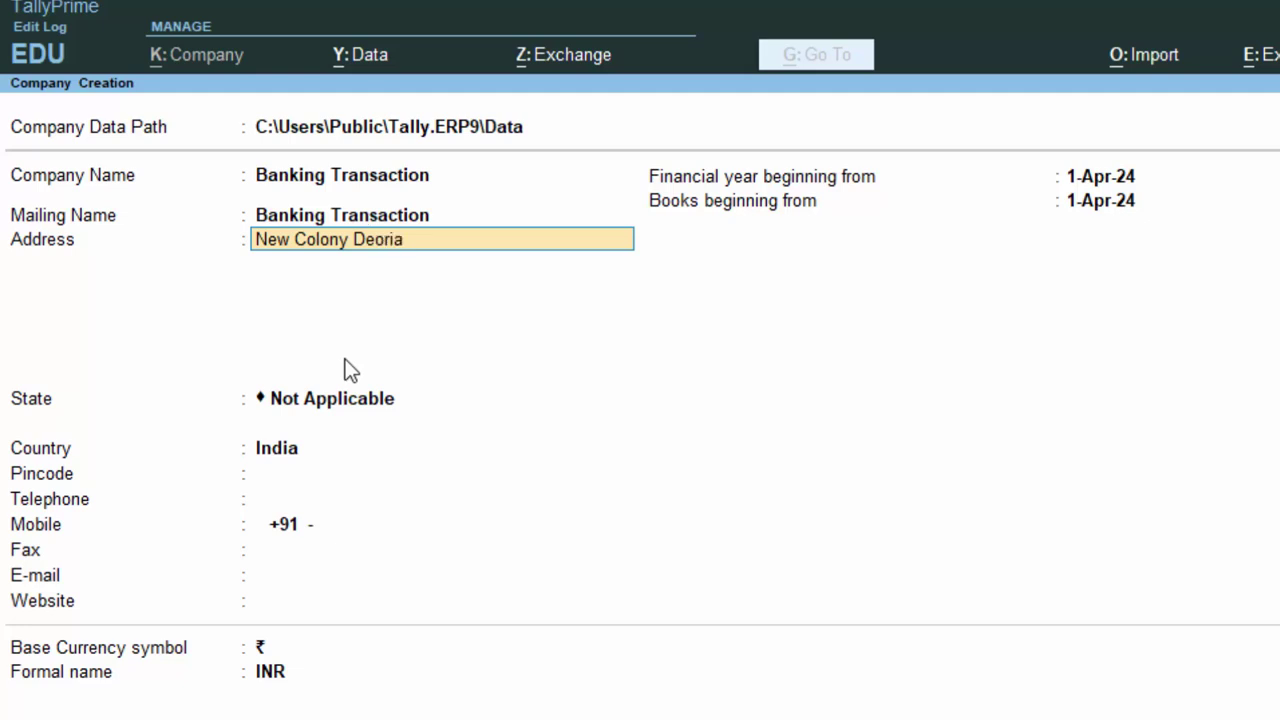
key(Return)
key(Return)
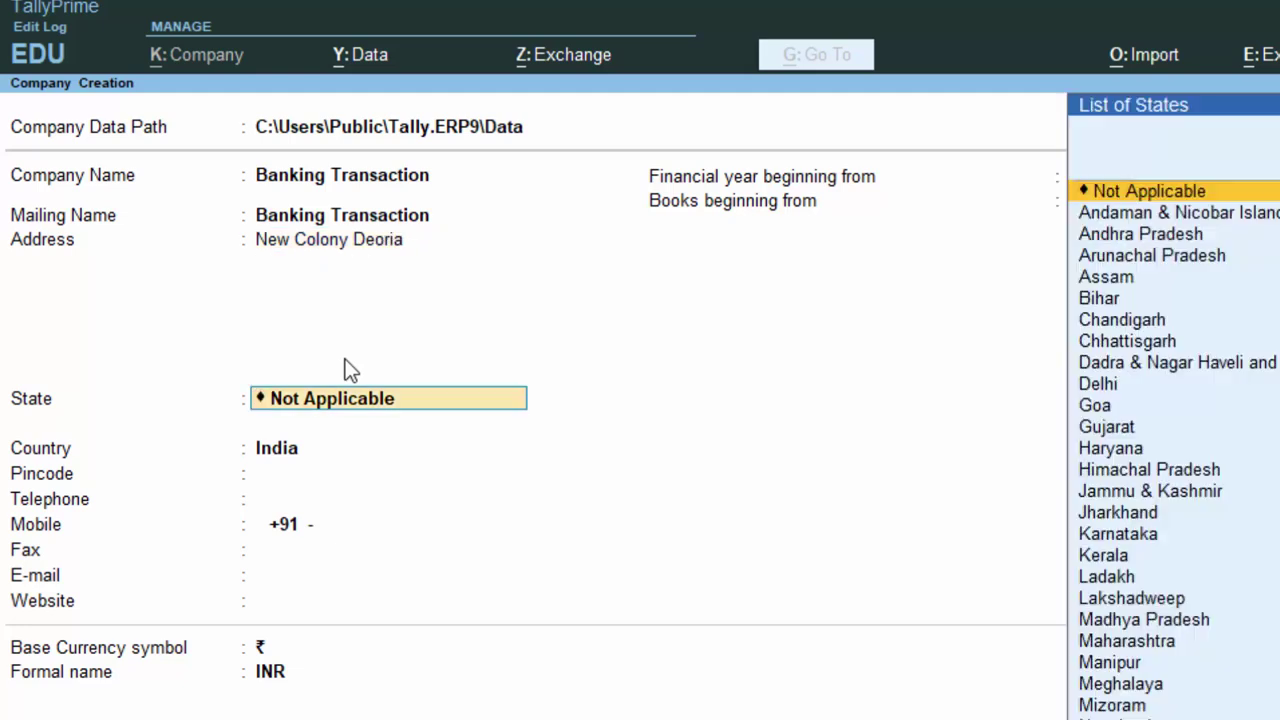
Set state Uttar Pradesh and pincode 274001, then accept the company details
text(U)
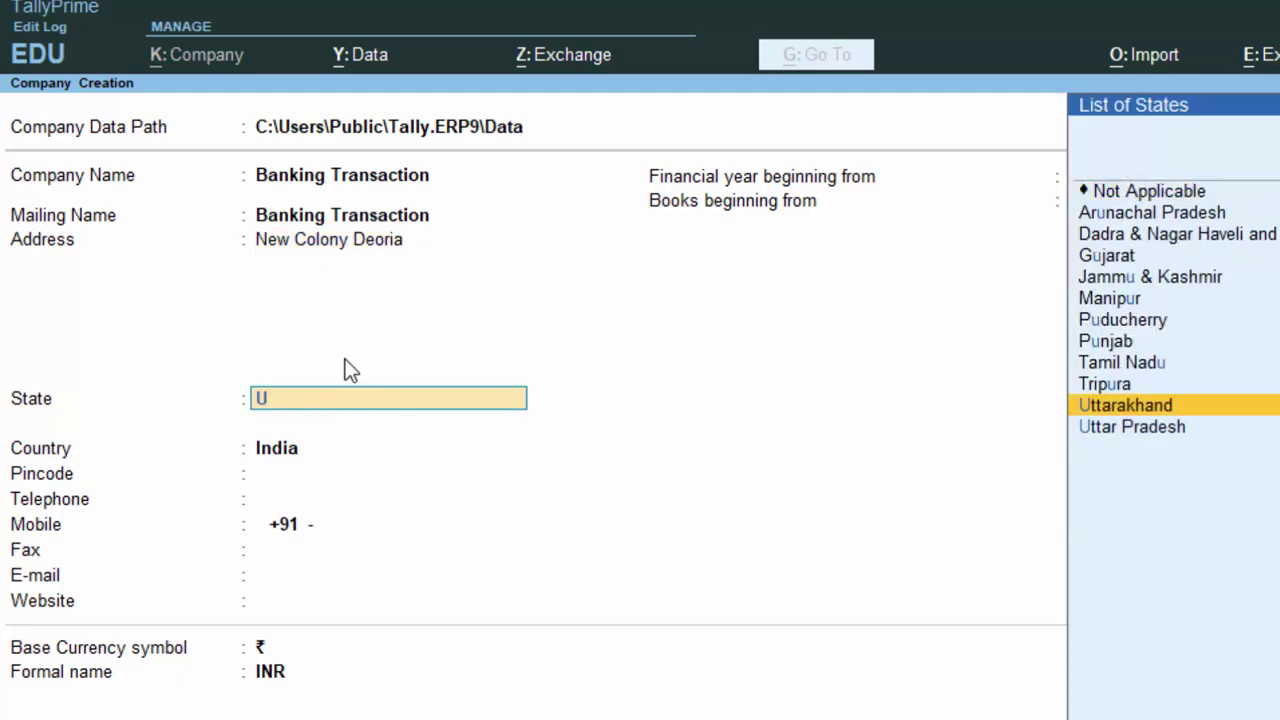
key(Down)
key(Return)
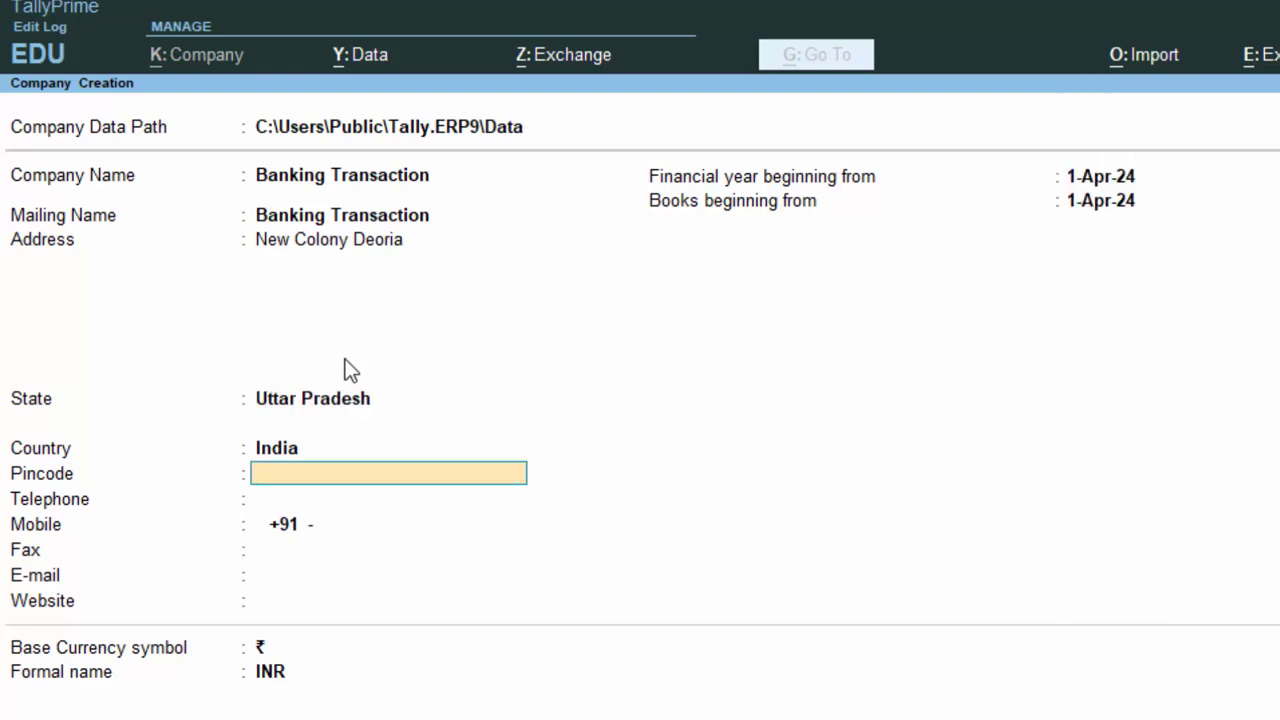
text(274001)
key(Return)
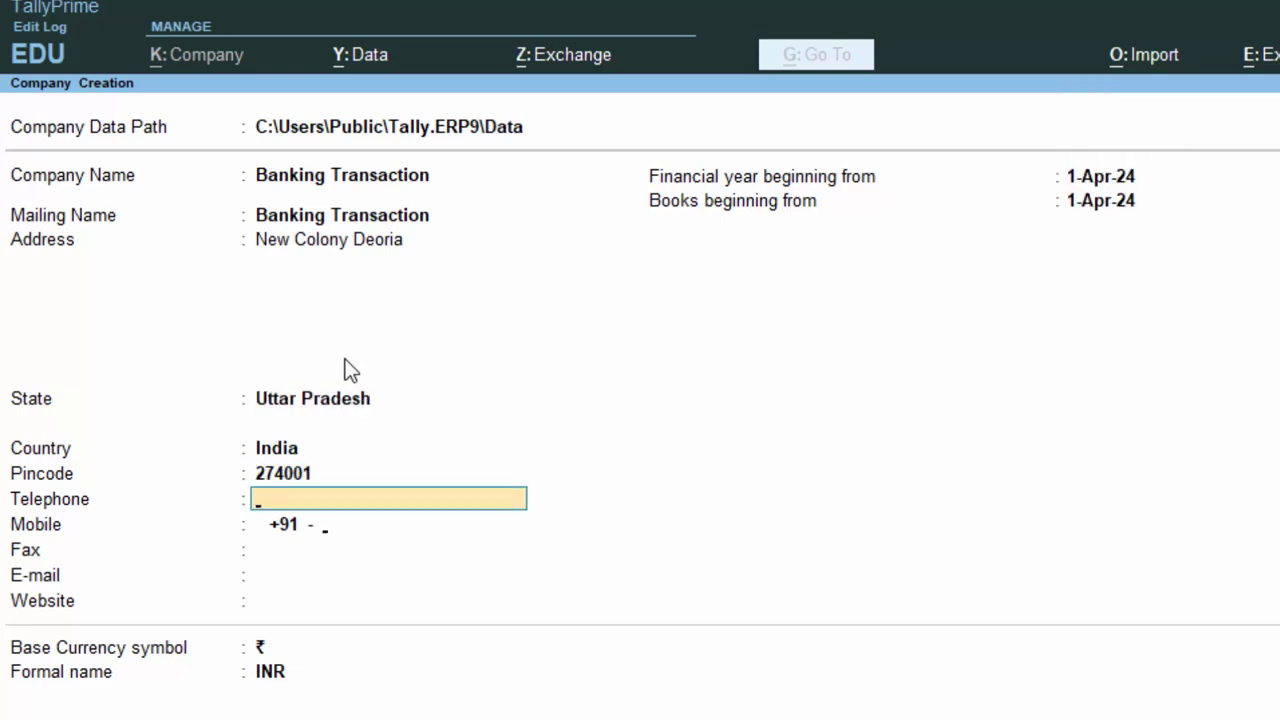
key(Return)
key(Return)
key(Return)
key(Return)
key(Return)
key(Return)
key(Return)
key(Return)
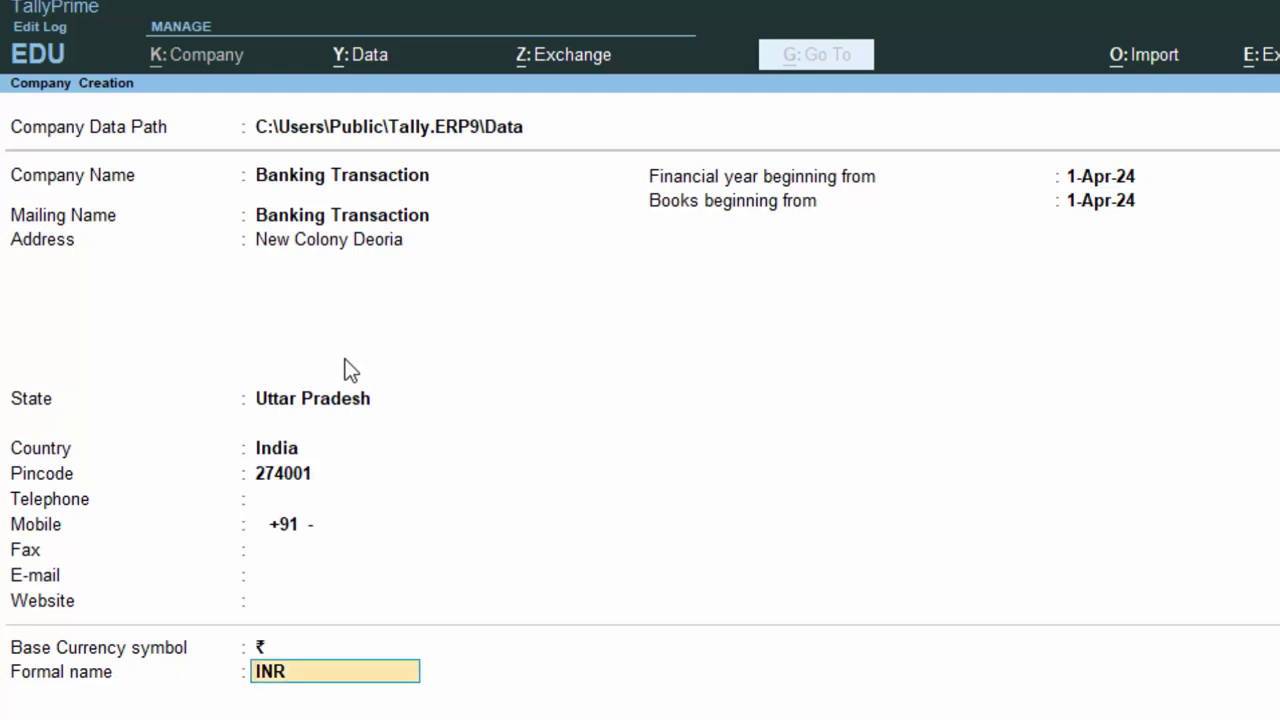
key(Return)
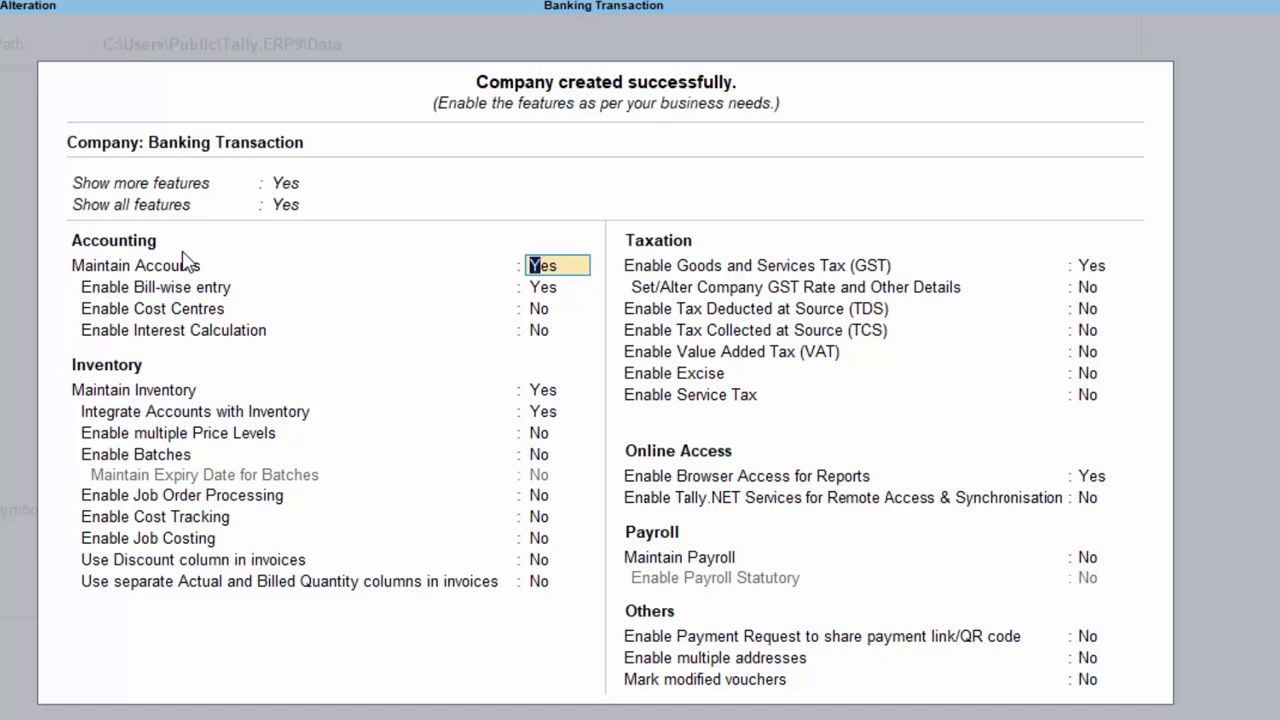
Leave the features screen, go to Vouchers and switch to a Receipt voucher with F6
key(ctrl+a)
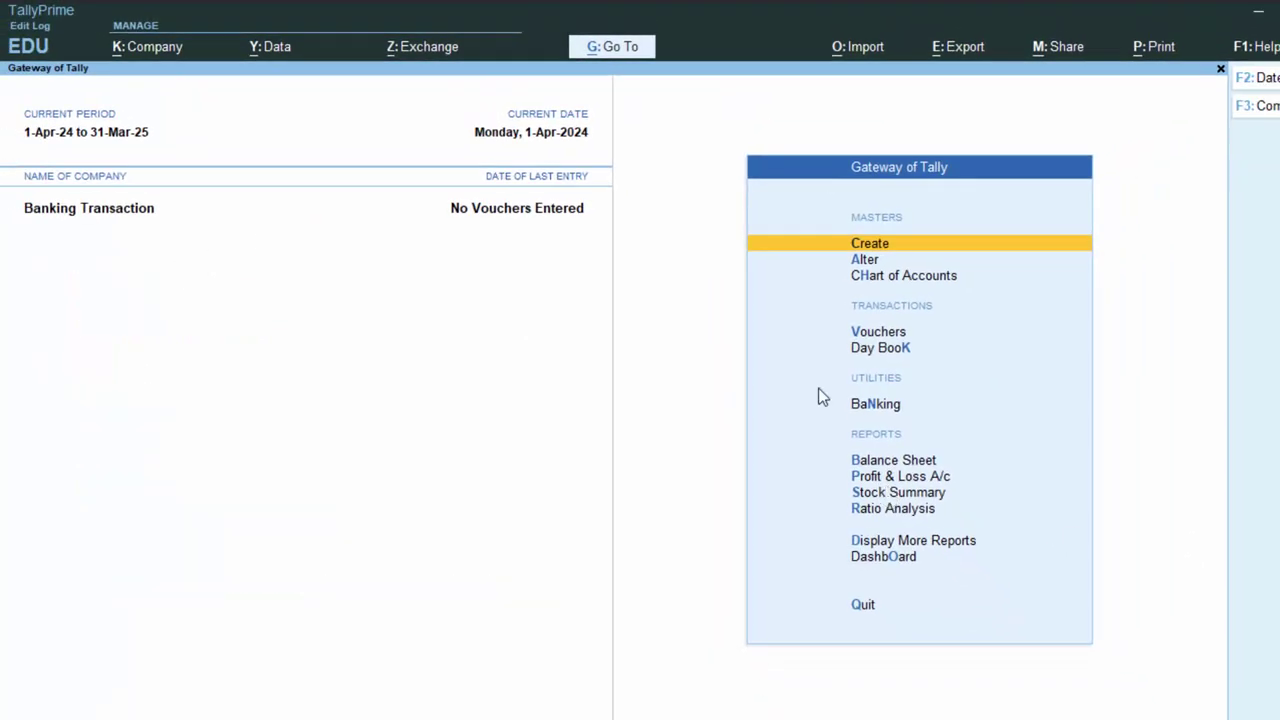
click(891, 333)
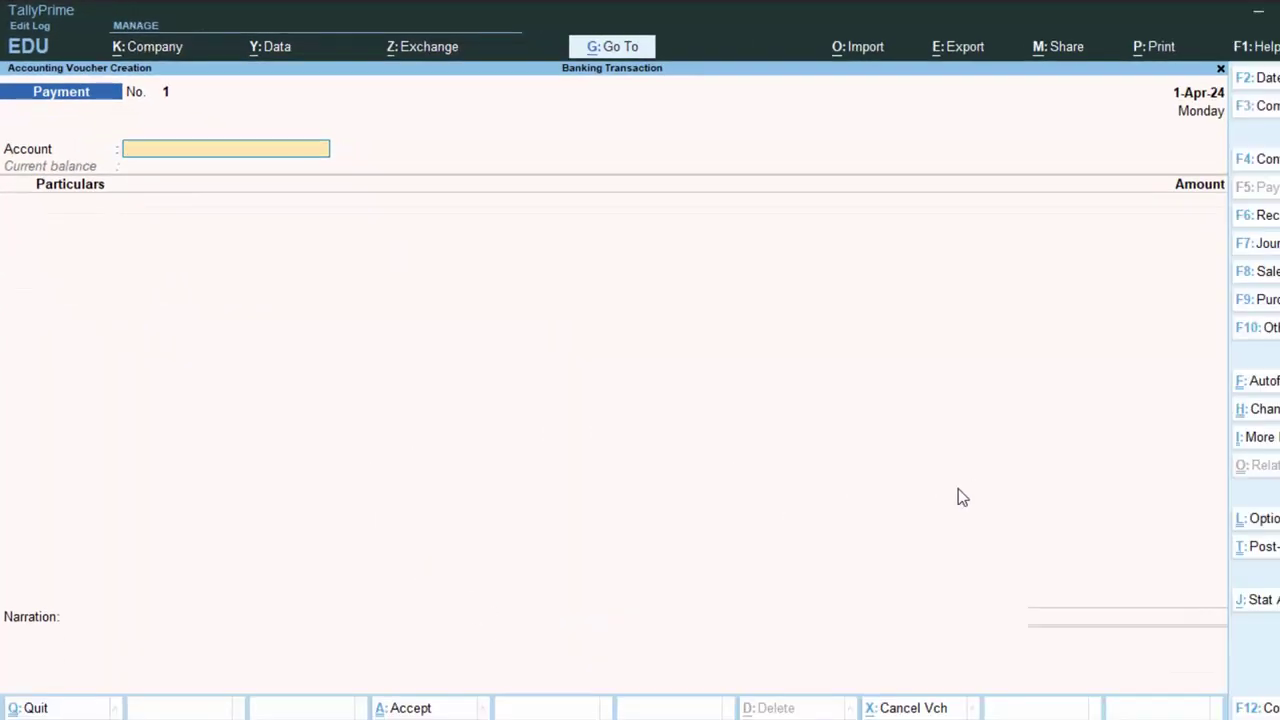
key(F6)
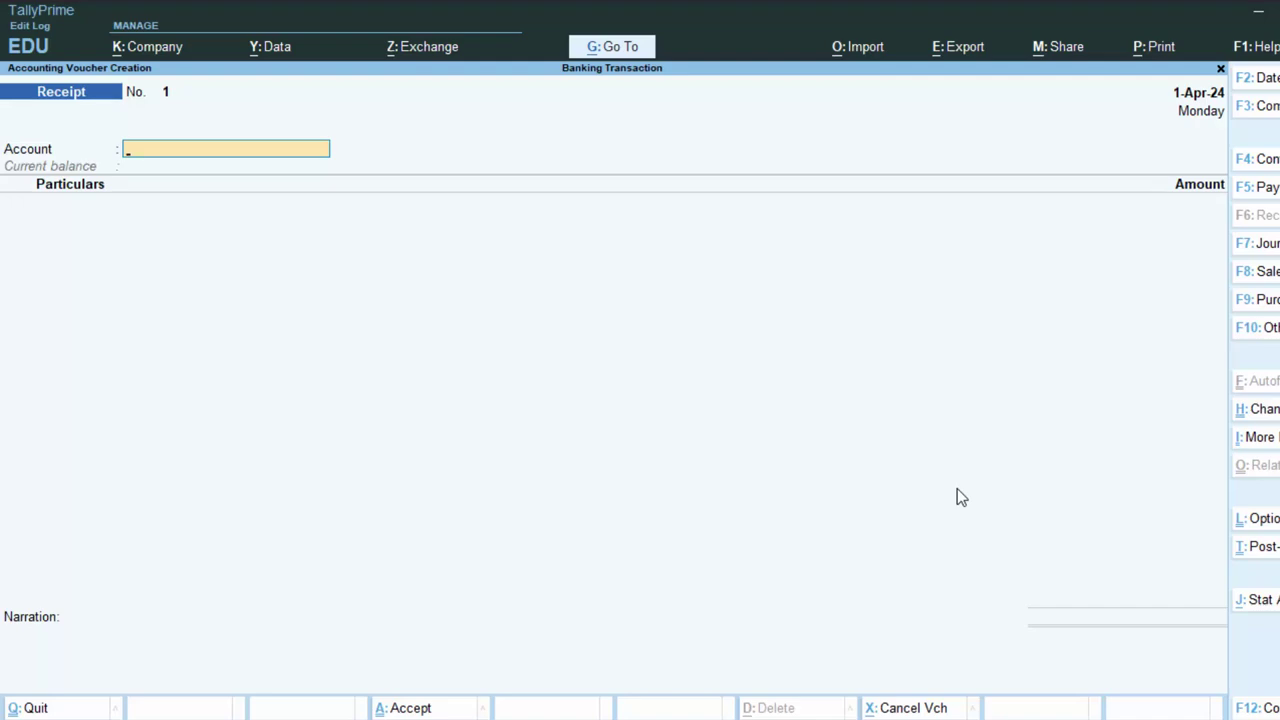
Set 'Use Cr/Dr instead of To/By' to Yes and change the voucher to Double Entry mode
key(F12)
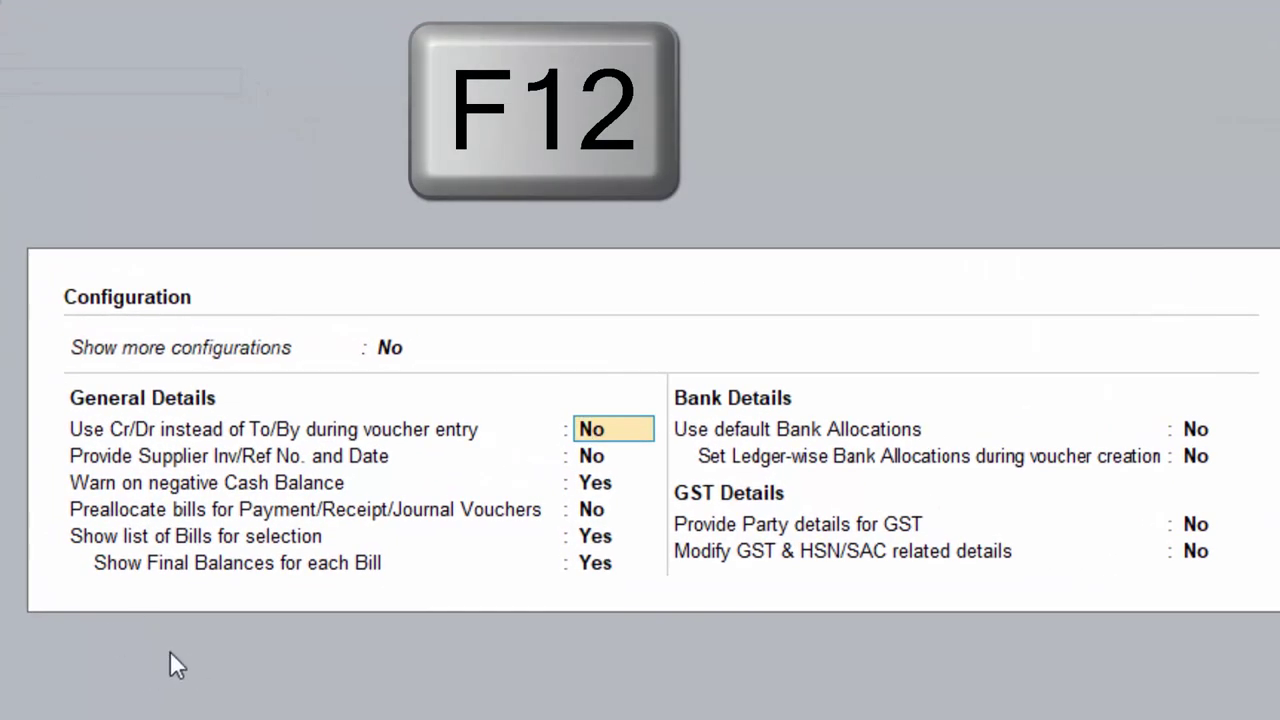
text(y)
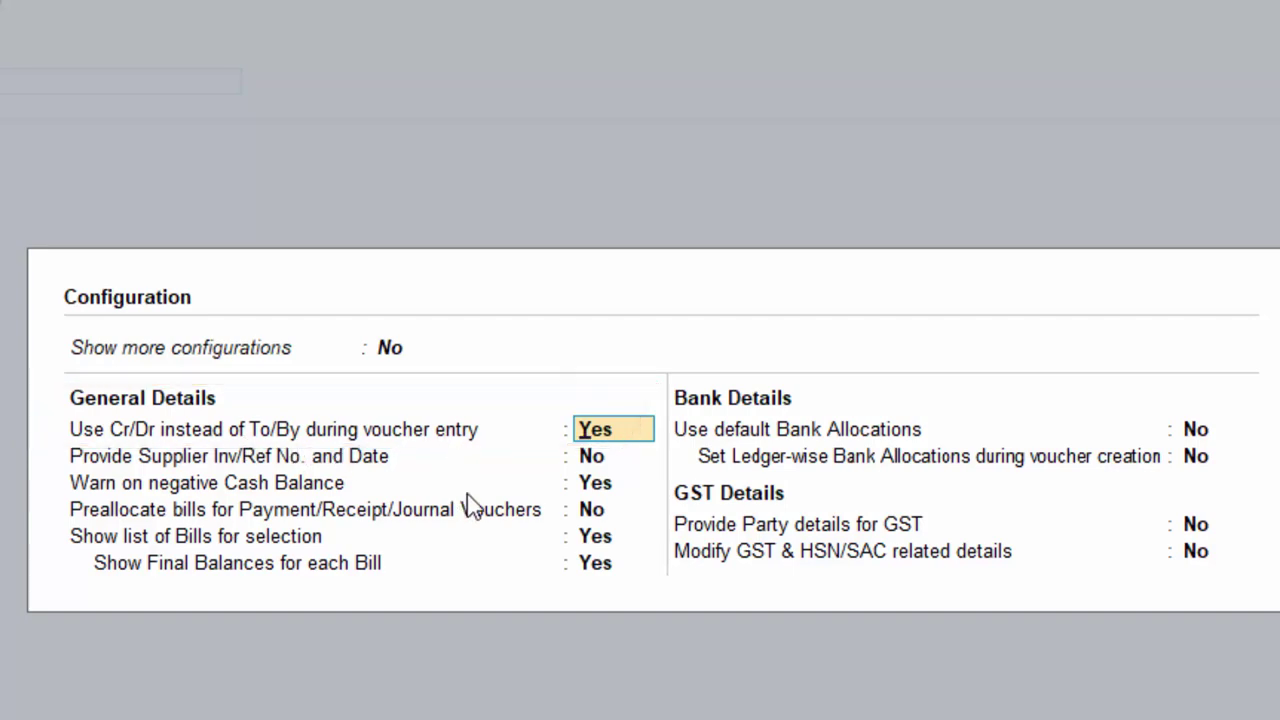
key(ctrl+a)
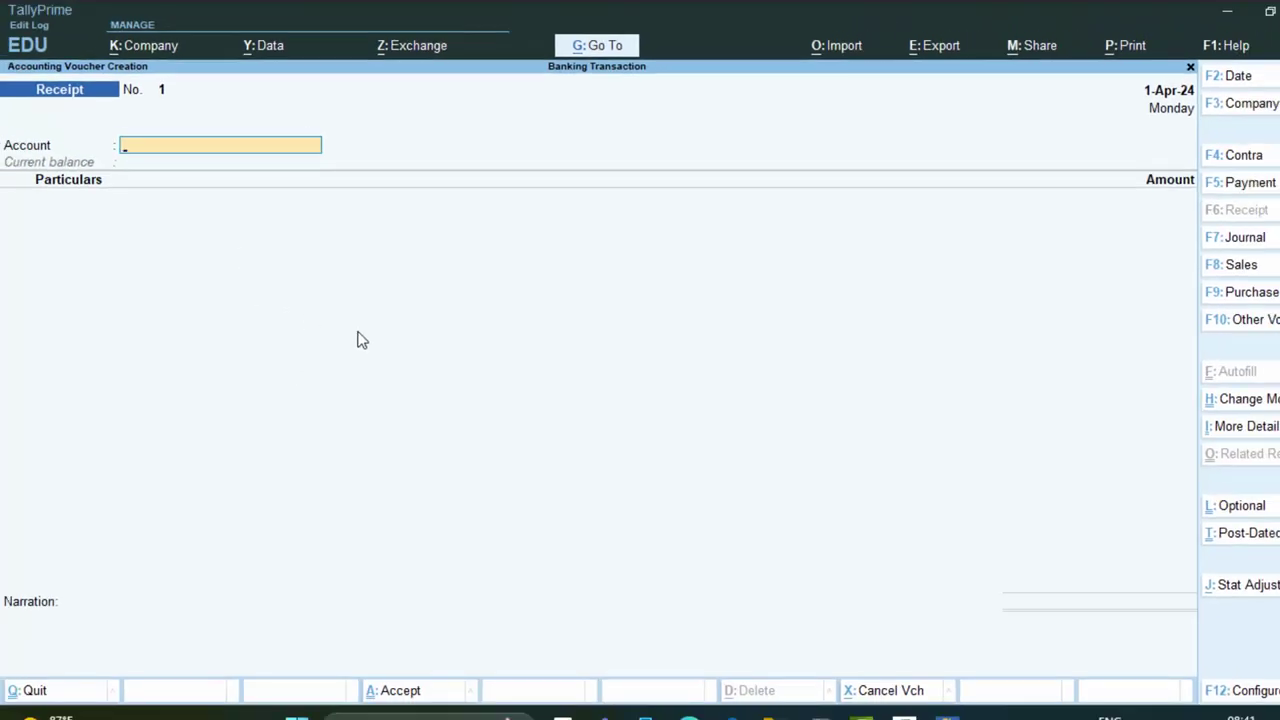
click(1263, 401)
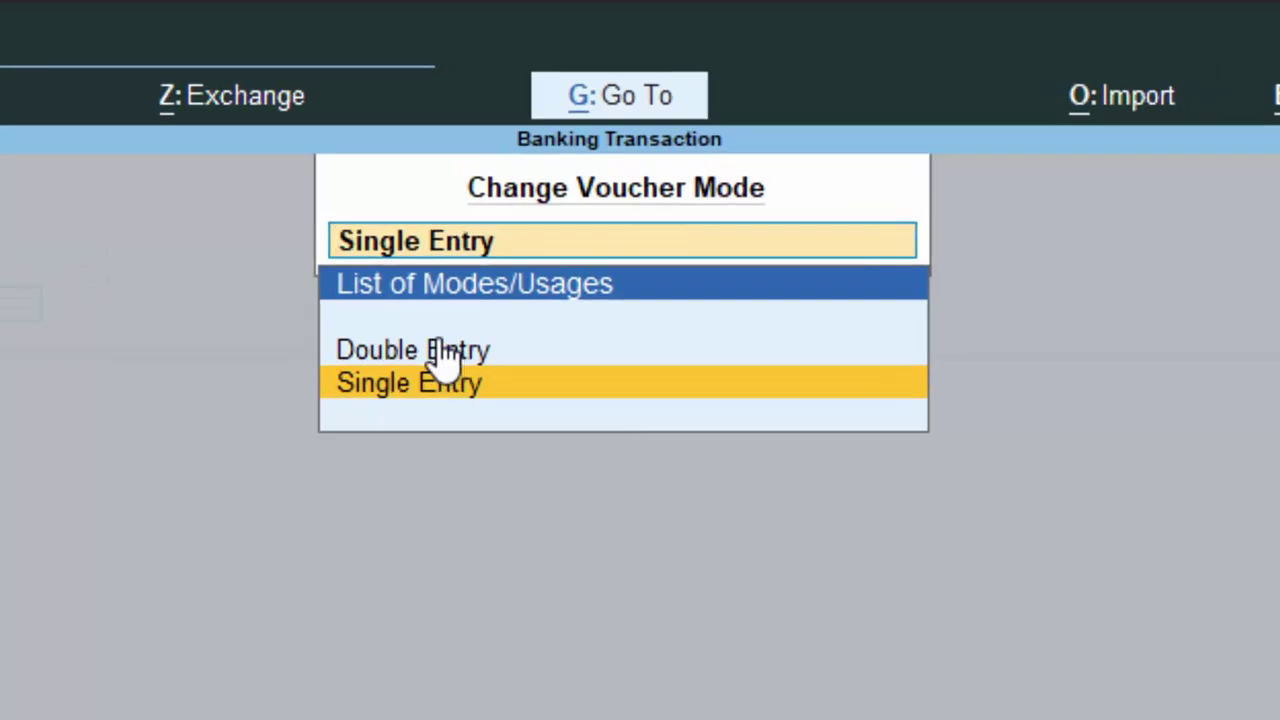
click(441, 333)
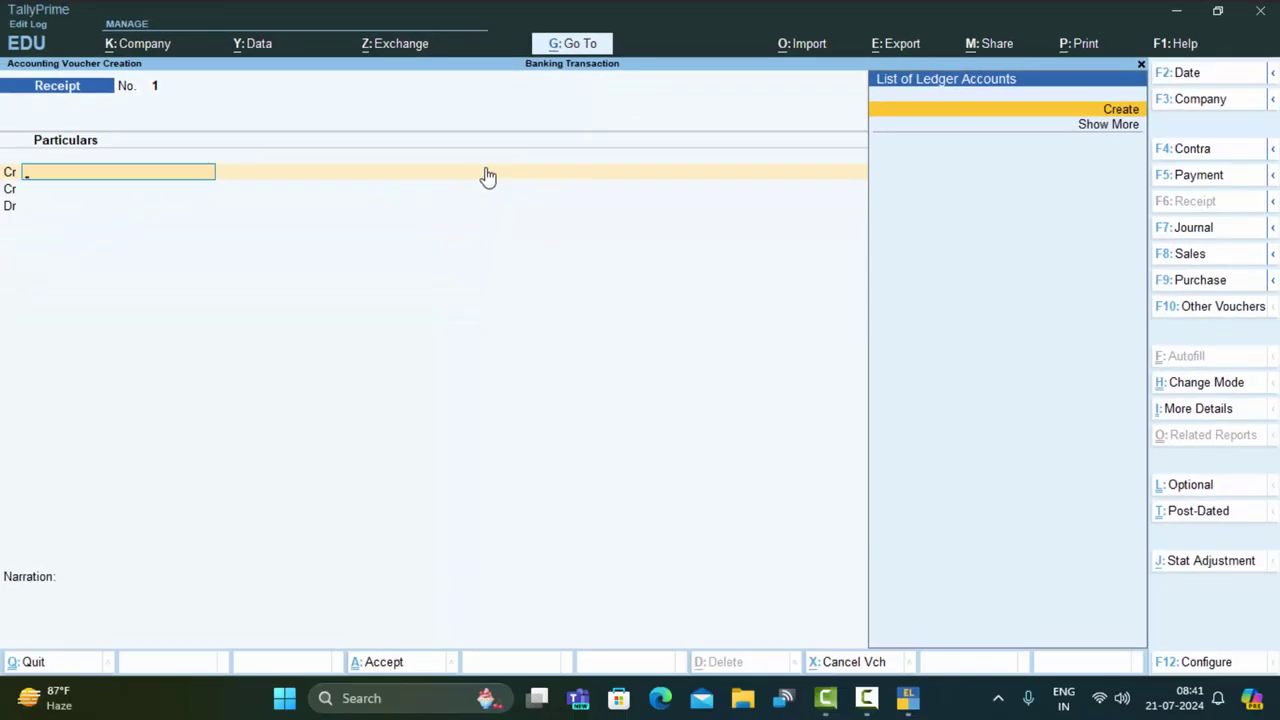
Create the ledger 'Capital A/c' and credit it with 5000000 on the first line
key(alt+c)
text(Cap)
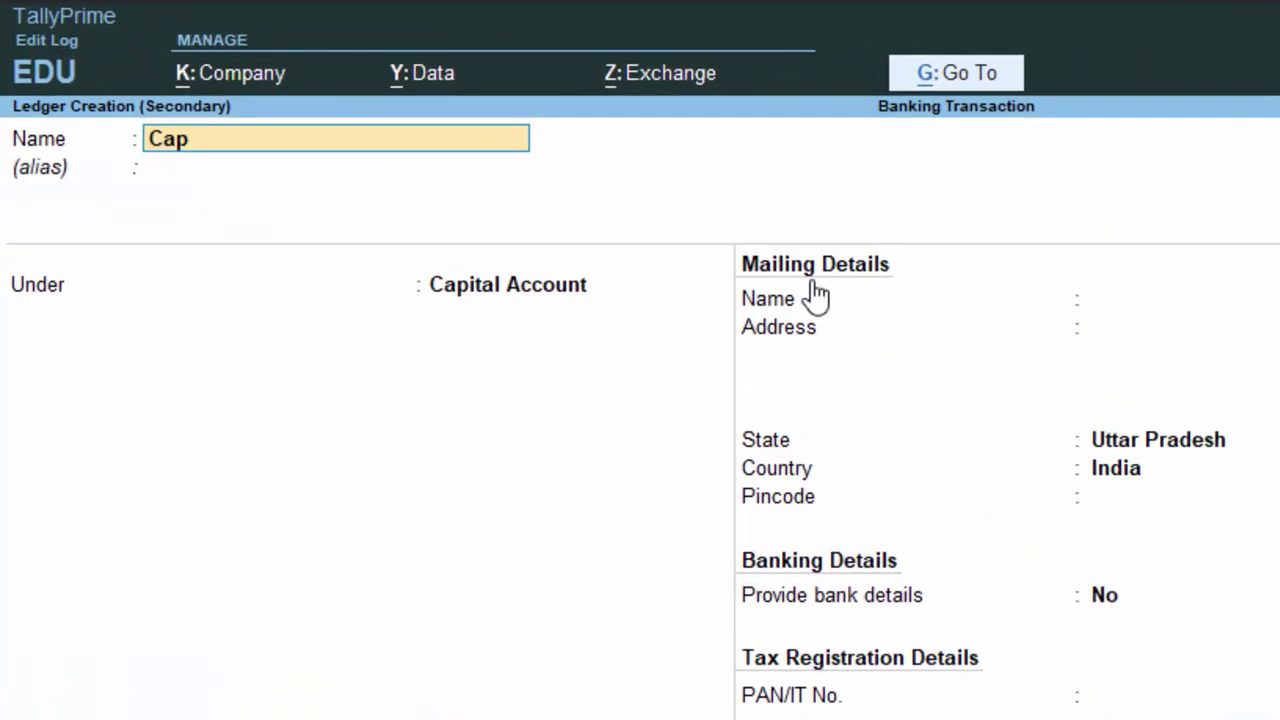
text(ital A.)
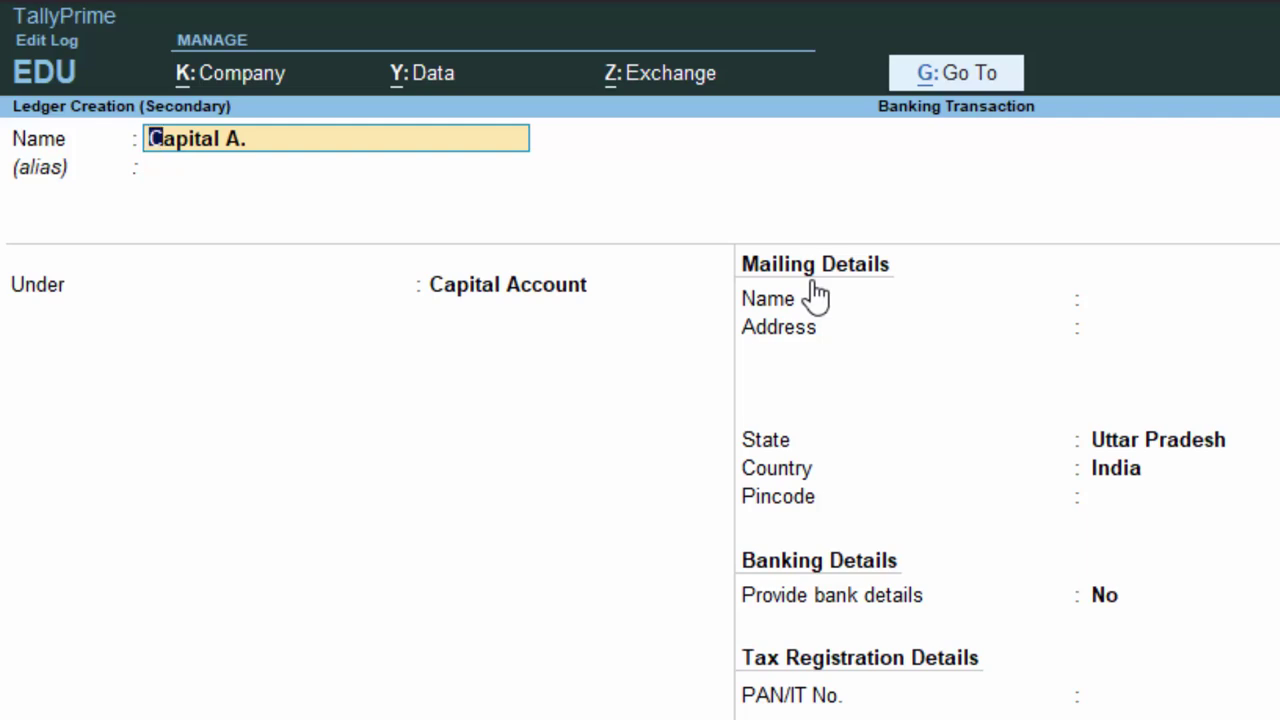
key(Right)
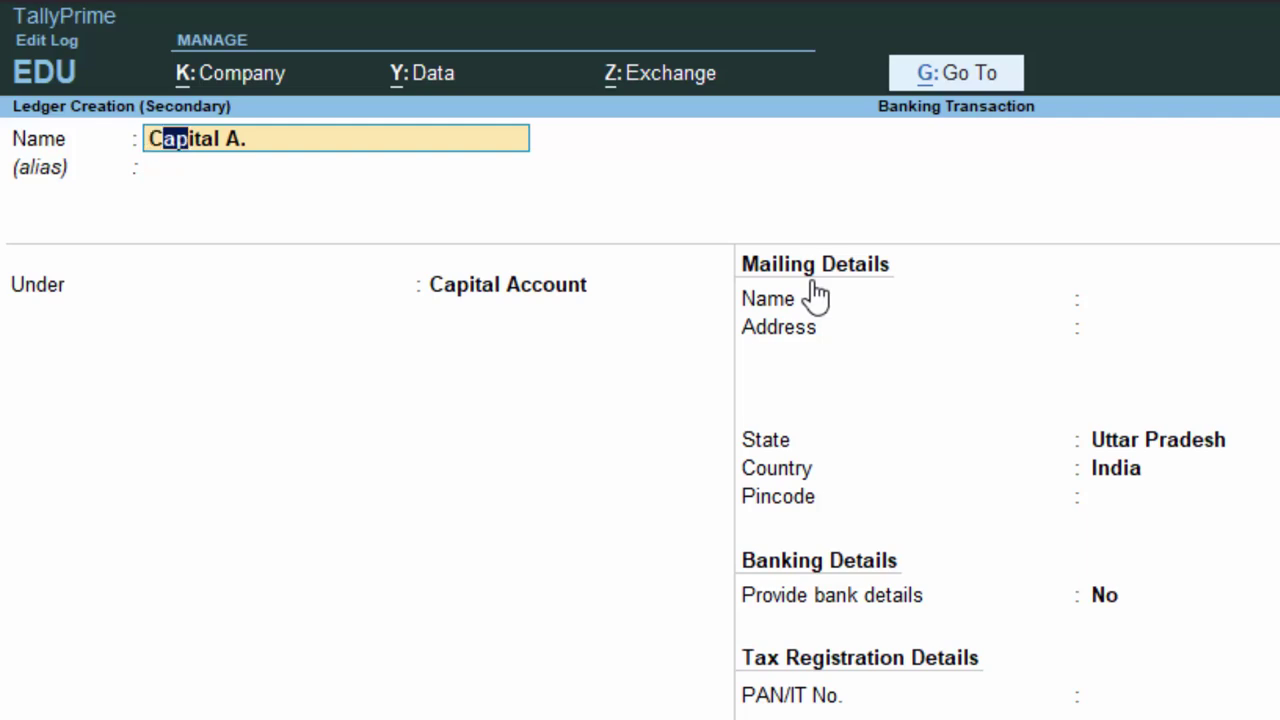
key(End)
key(BackSpace)
text(/c)
key(Return)
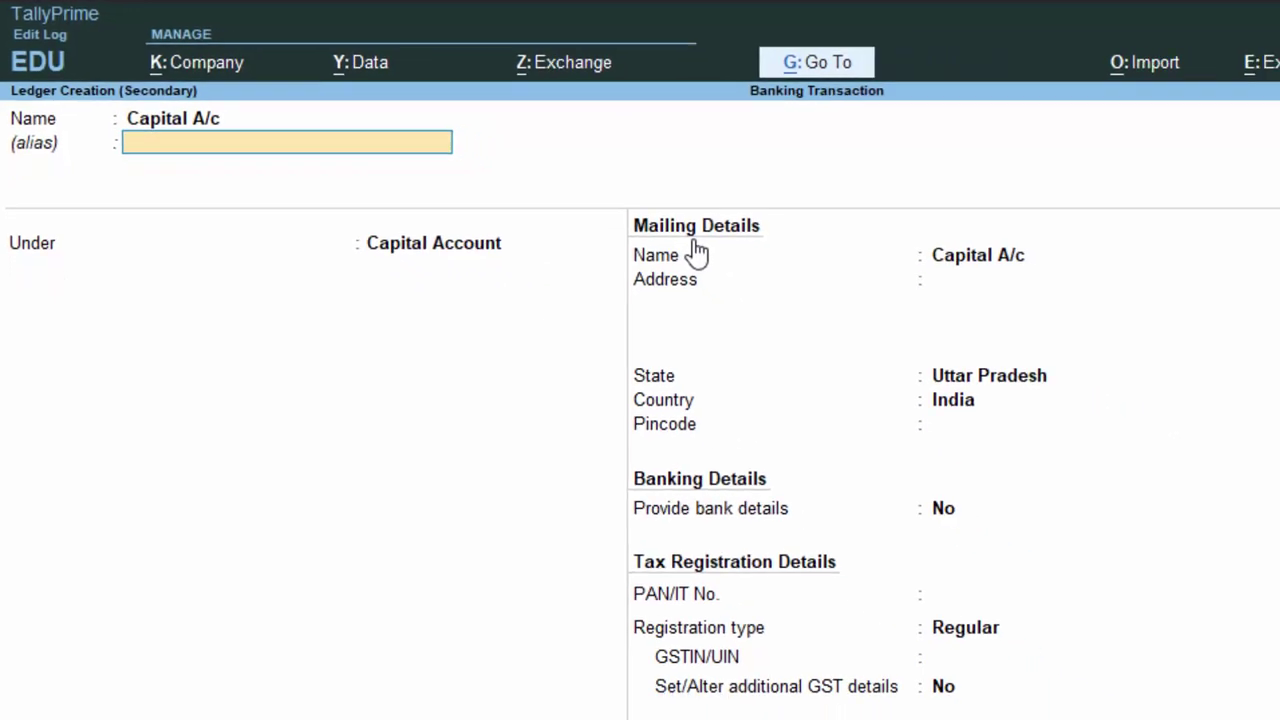
key(Return)
key(Return)
key(Return)
key(Return)
key(Return)
key(Return)
key(Return)
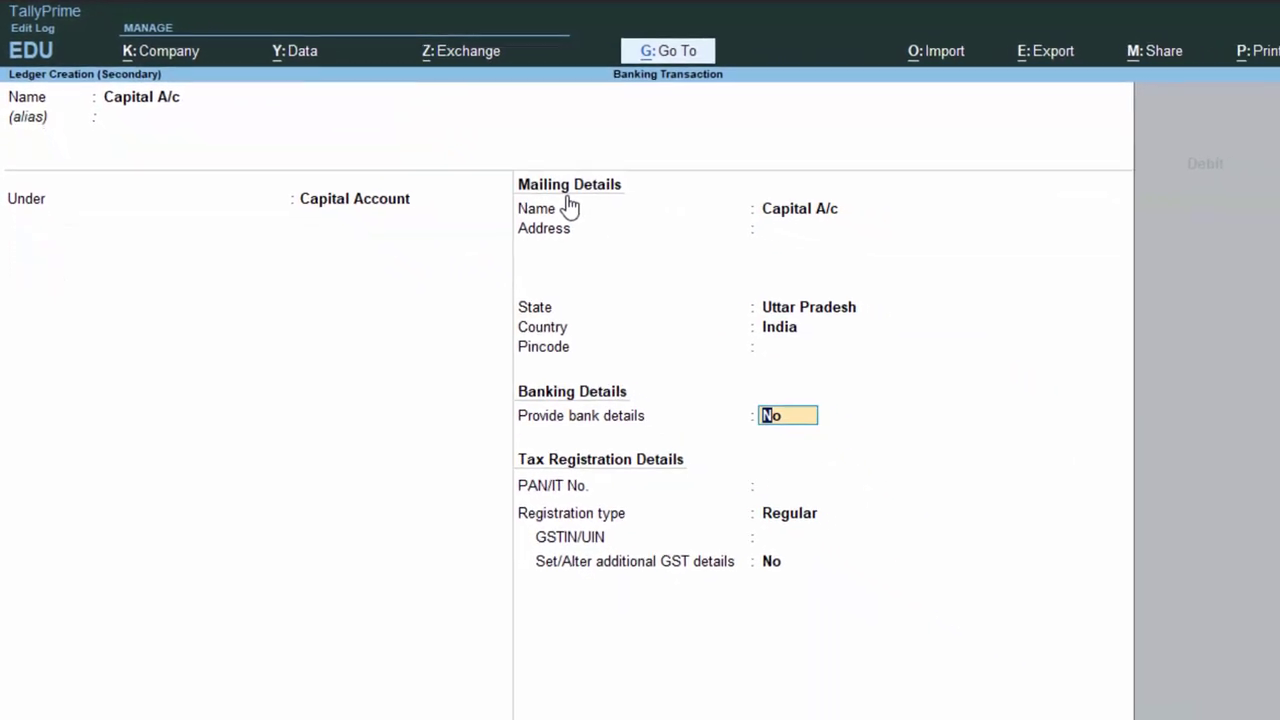
key(Return)
key(Return)
key(Return)
key(Return)
key(Return)
key(Return)
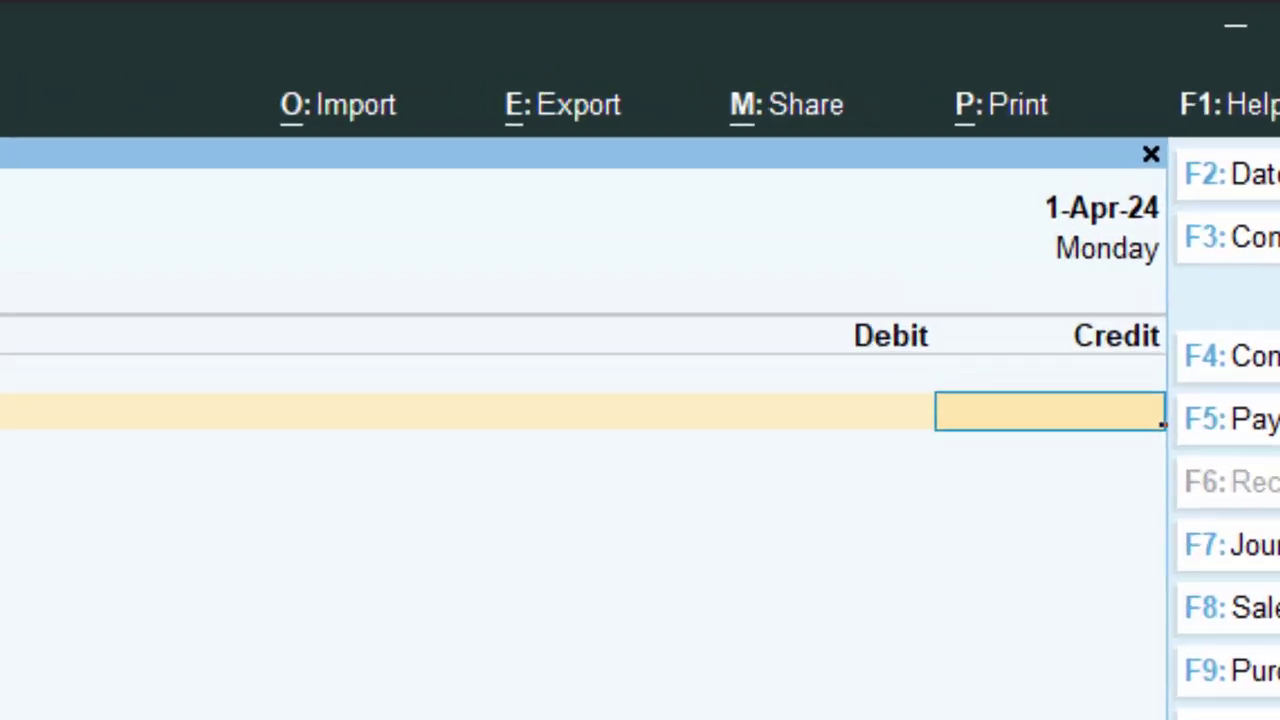
text(5000000)
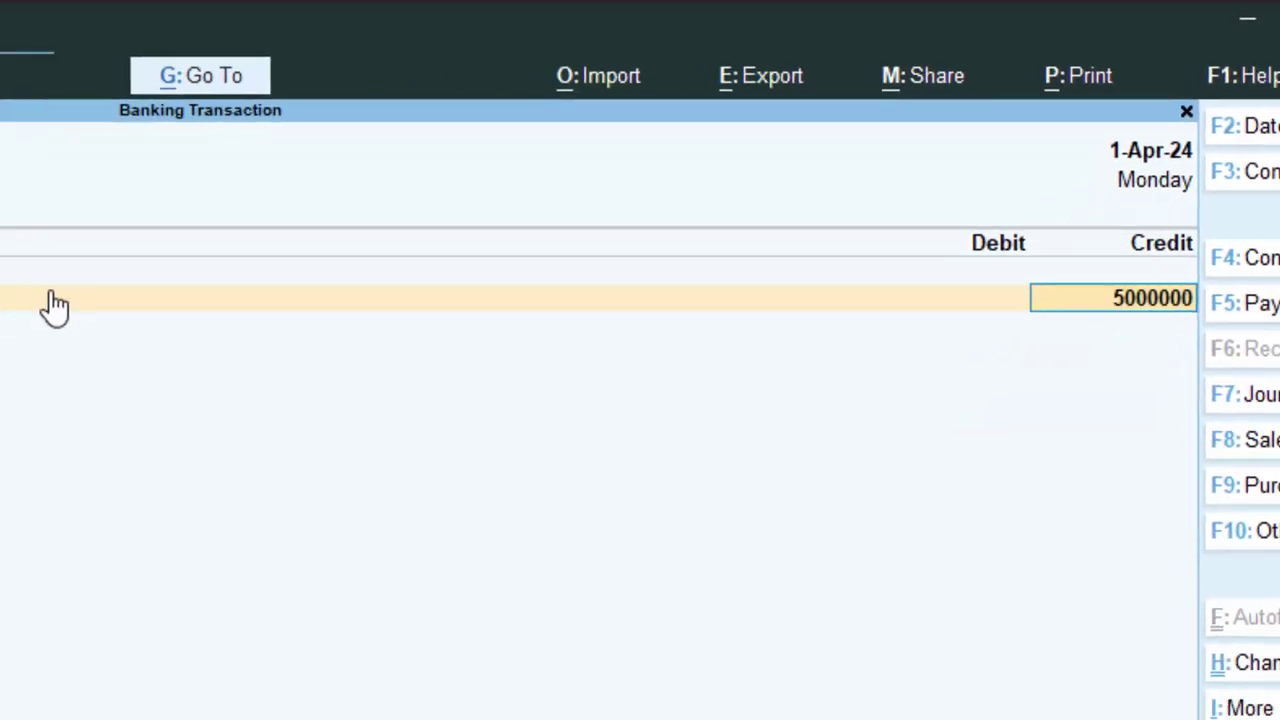
key(Return)
key(Return)
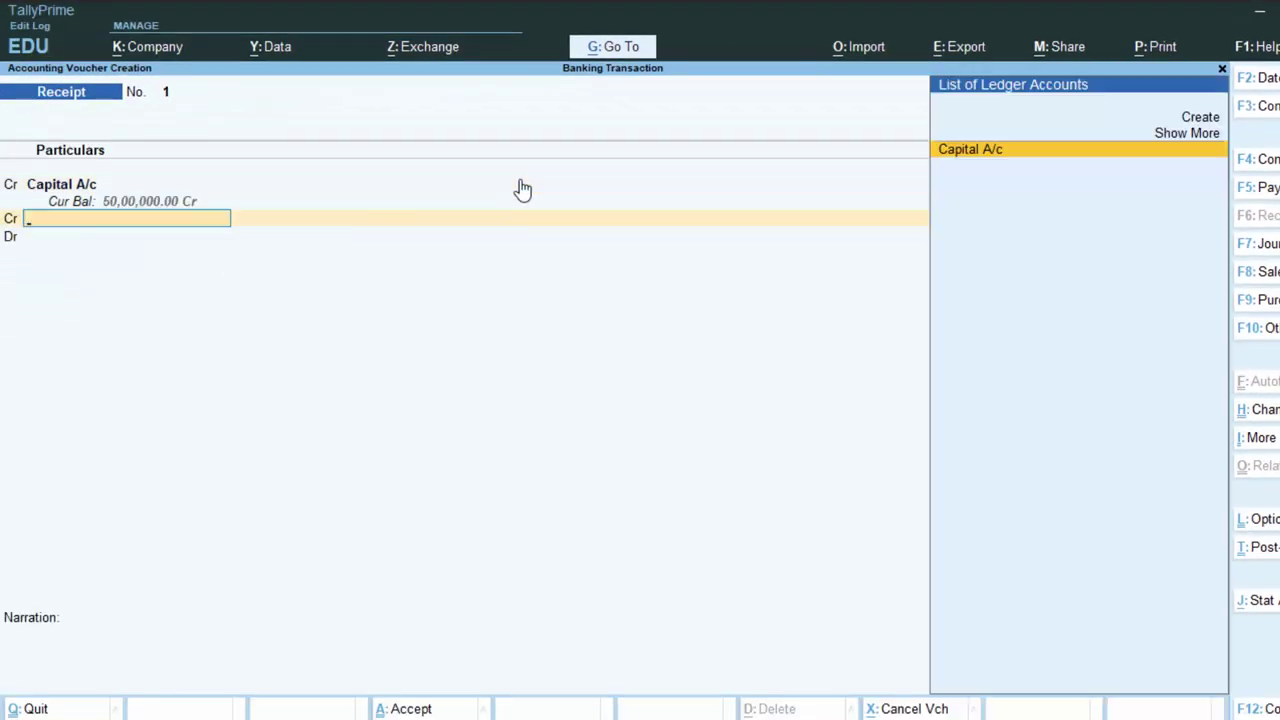
Change the next line to Dr and debit Cash with 50,00,000
key(BackSpace)
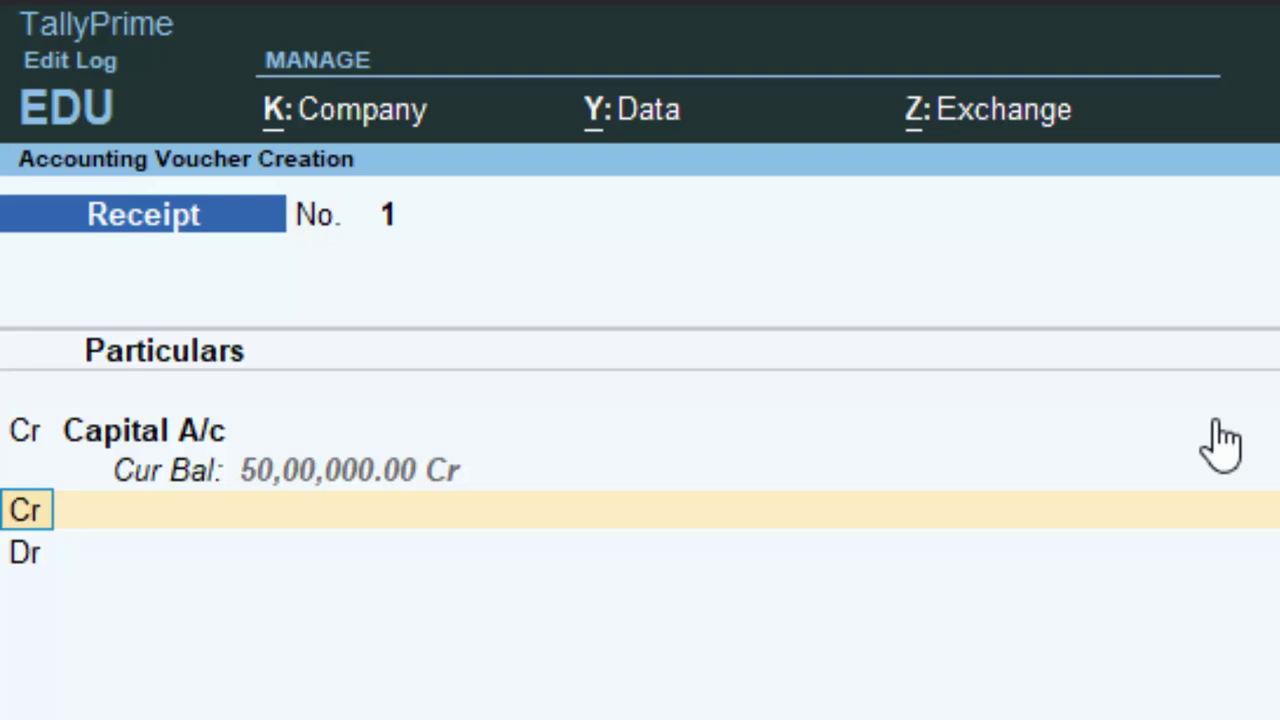
text(d)
key(Return)
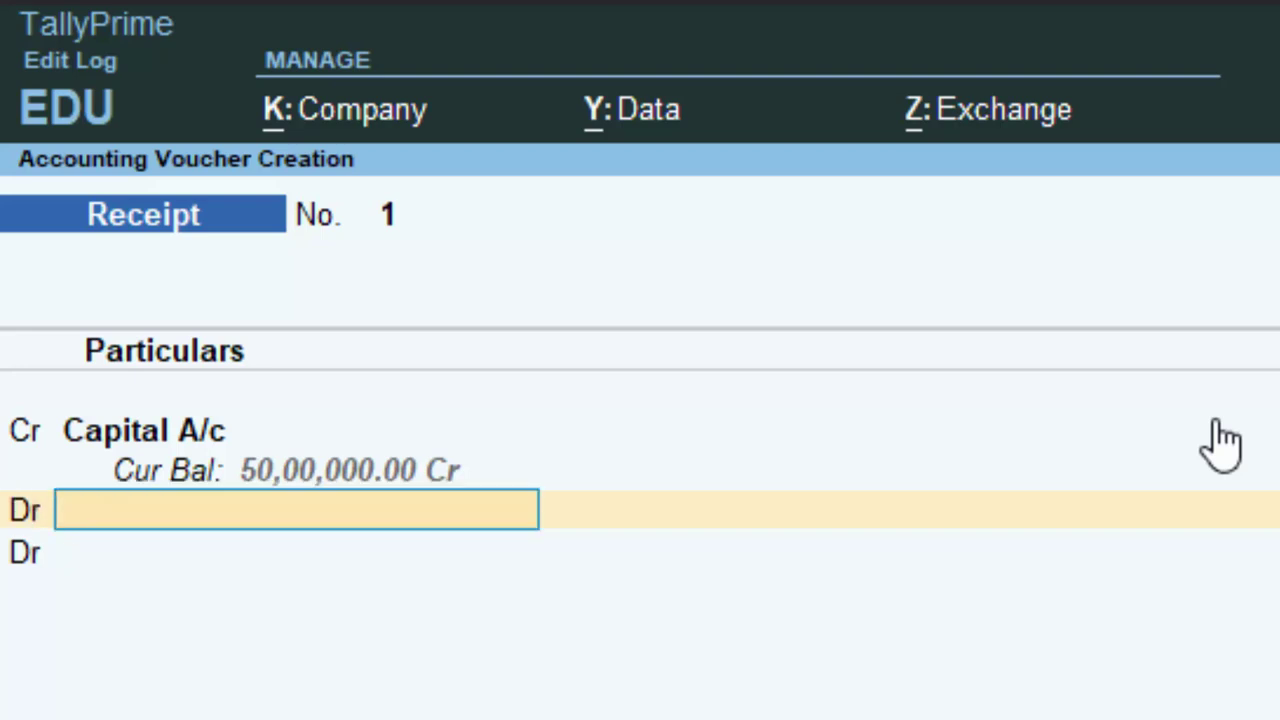
text(cash)
key(Return)
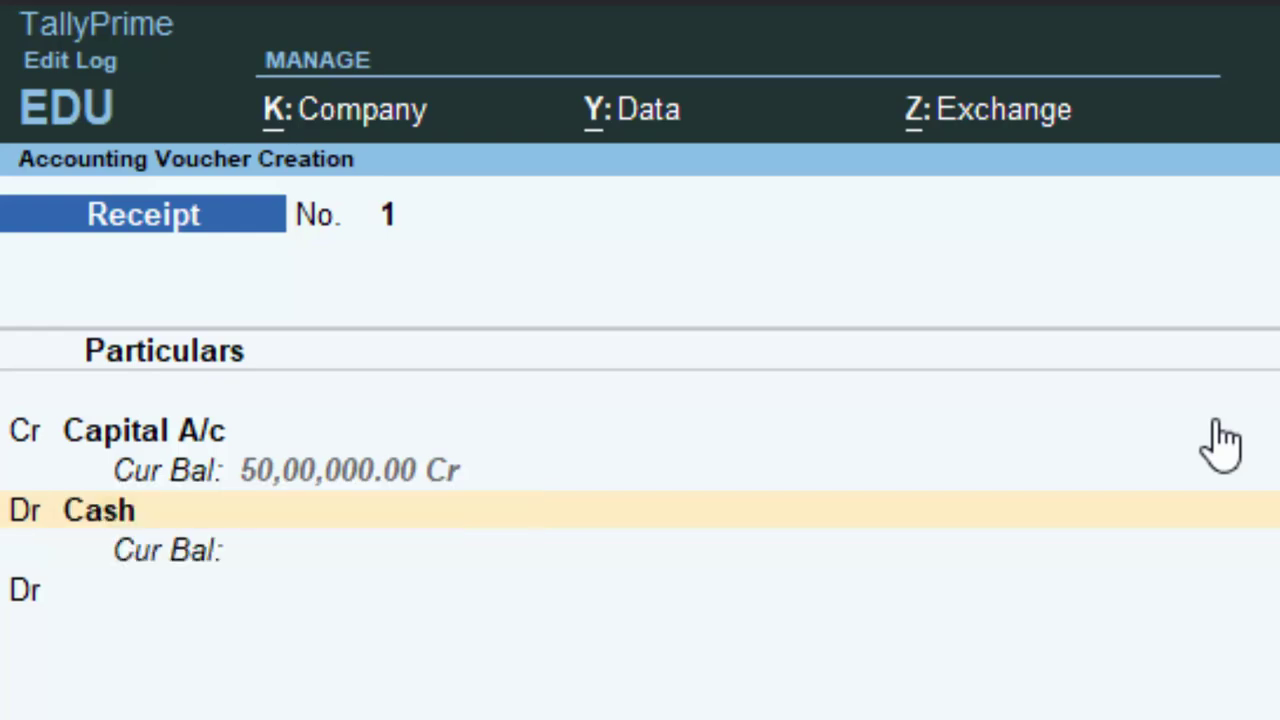
key(Return)
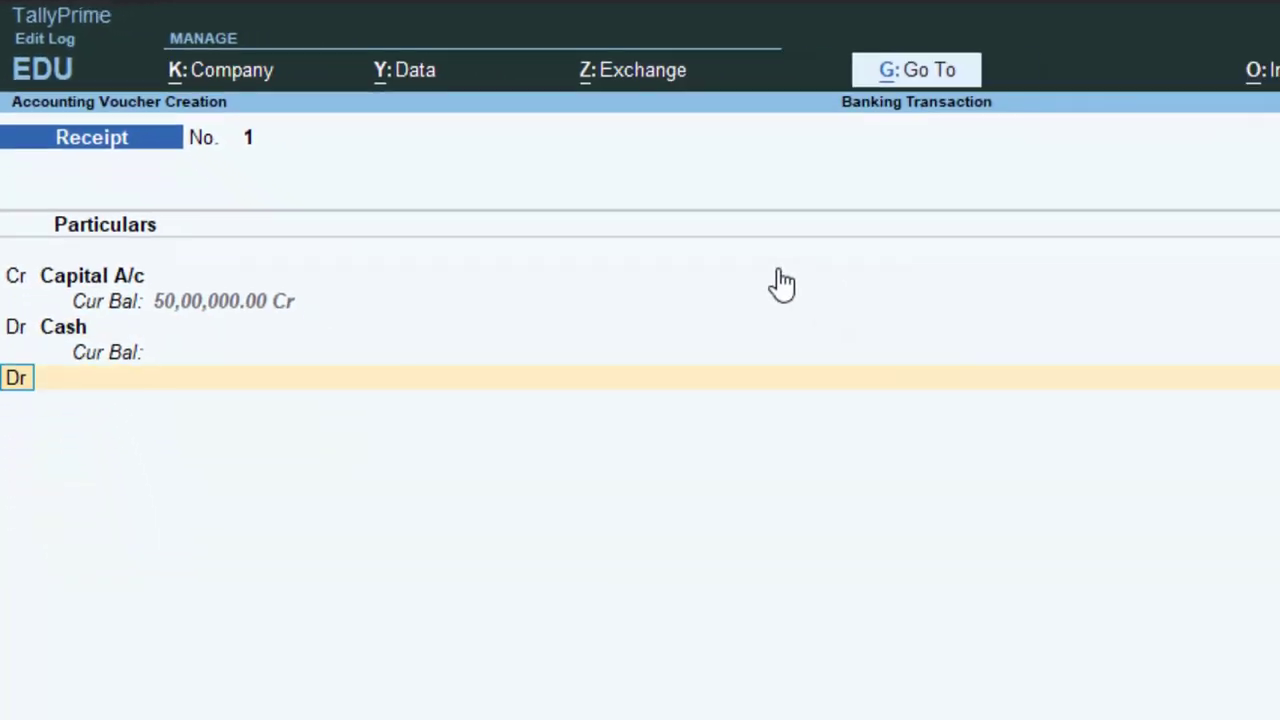
key(Return)
key(Down)
key(Return)
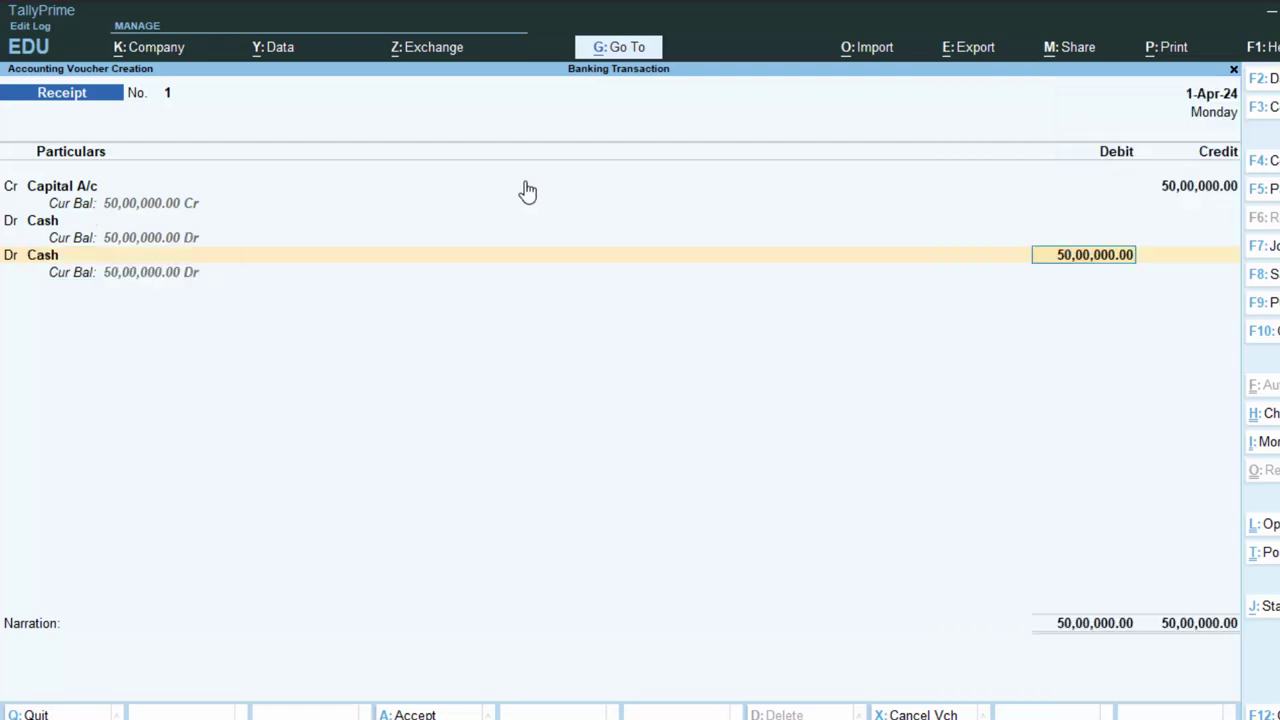
Skip the narration and save Receipt voucher No. 1
key(Return)
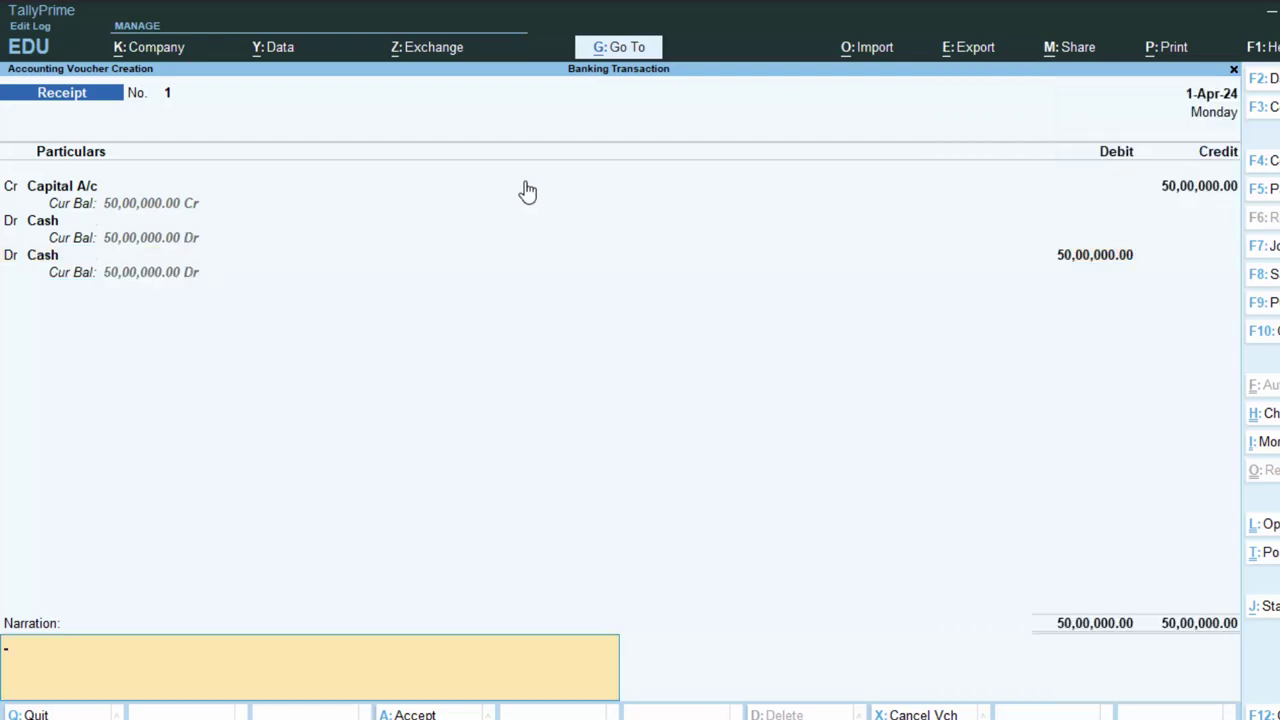
key(Return)
key(Return)
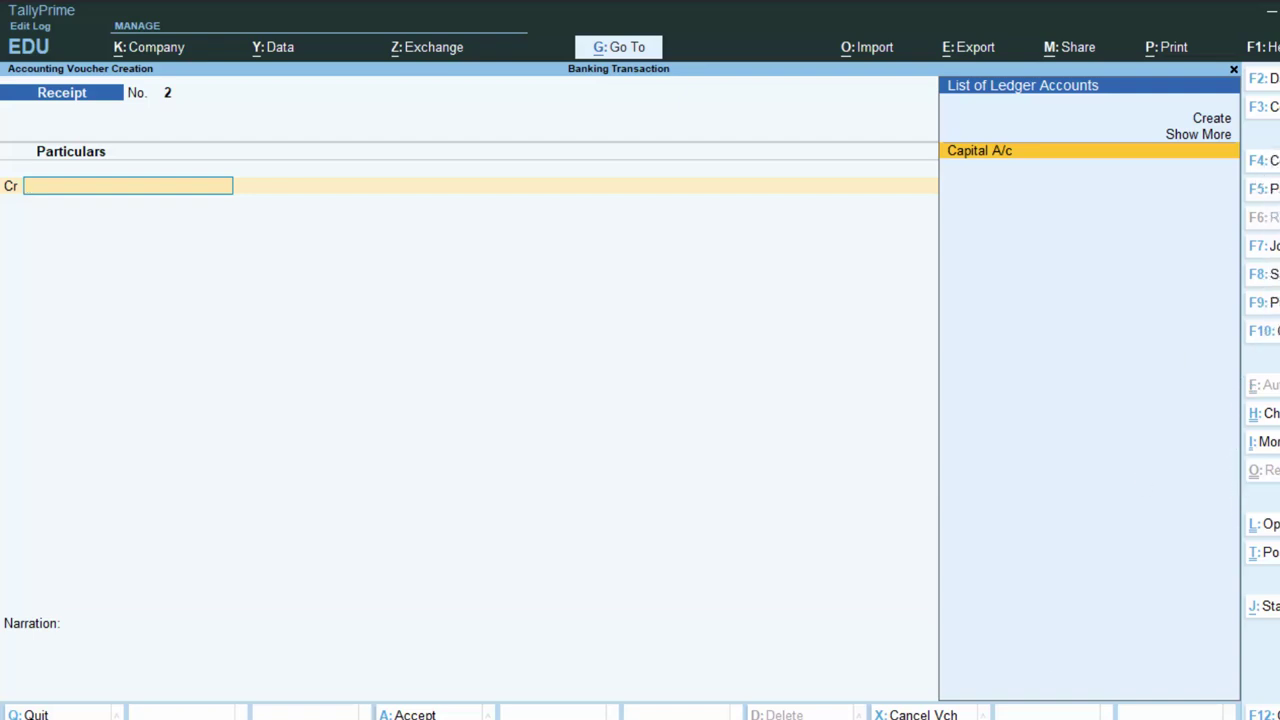
key(F4)
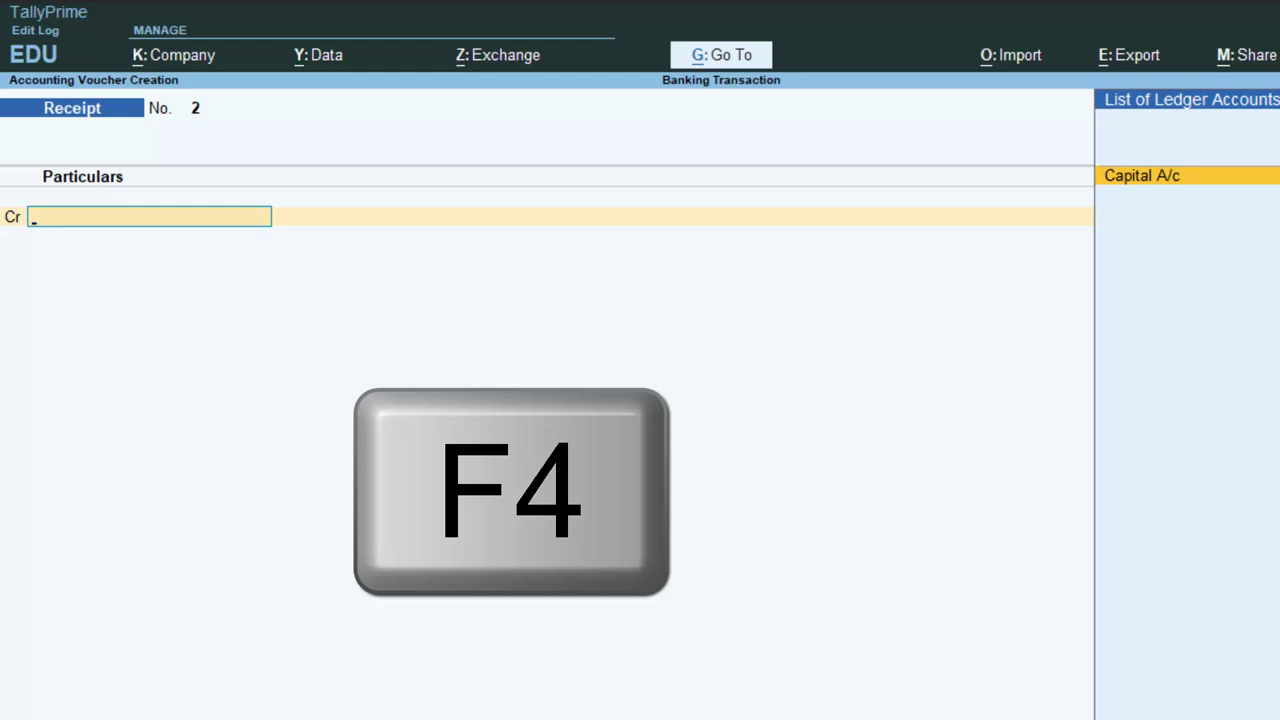
Switch to a Contra voucher with F4 and set it to Single Entry mode
key(F4)
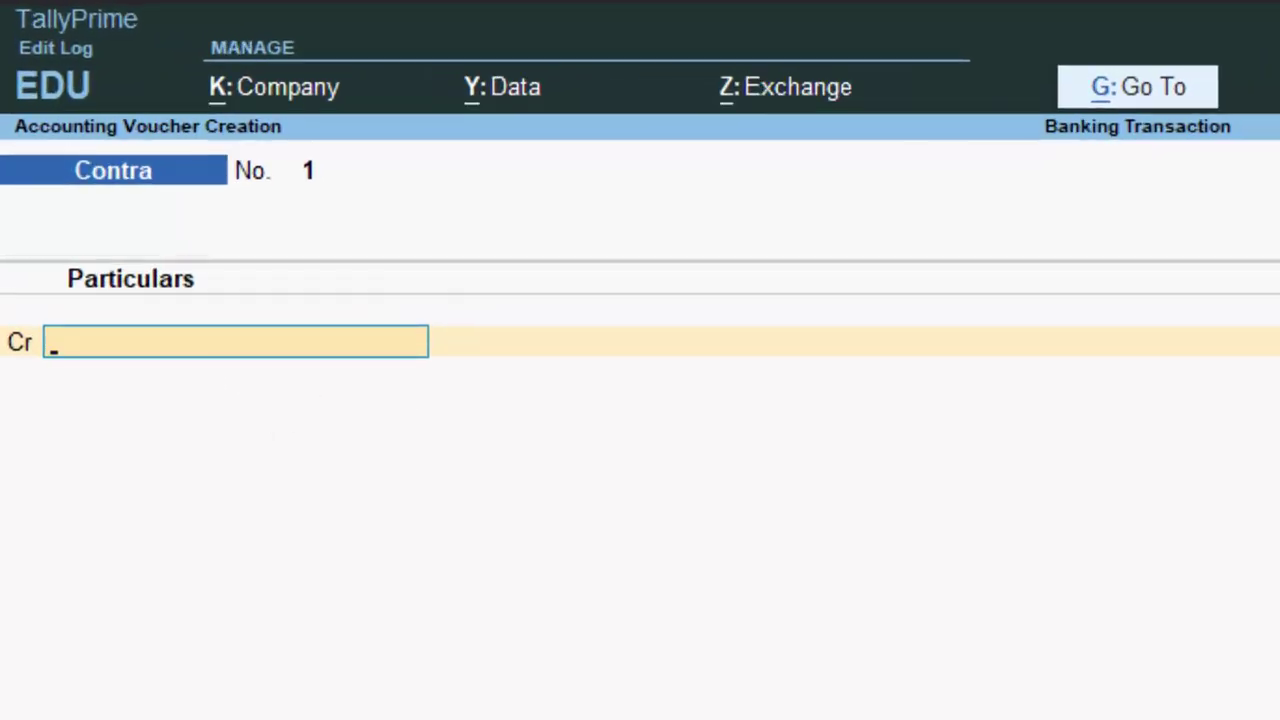
key(ctrl+h)
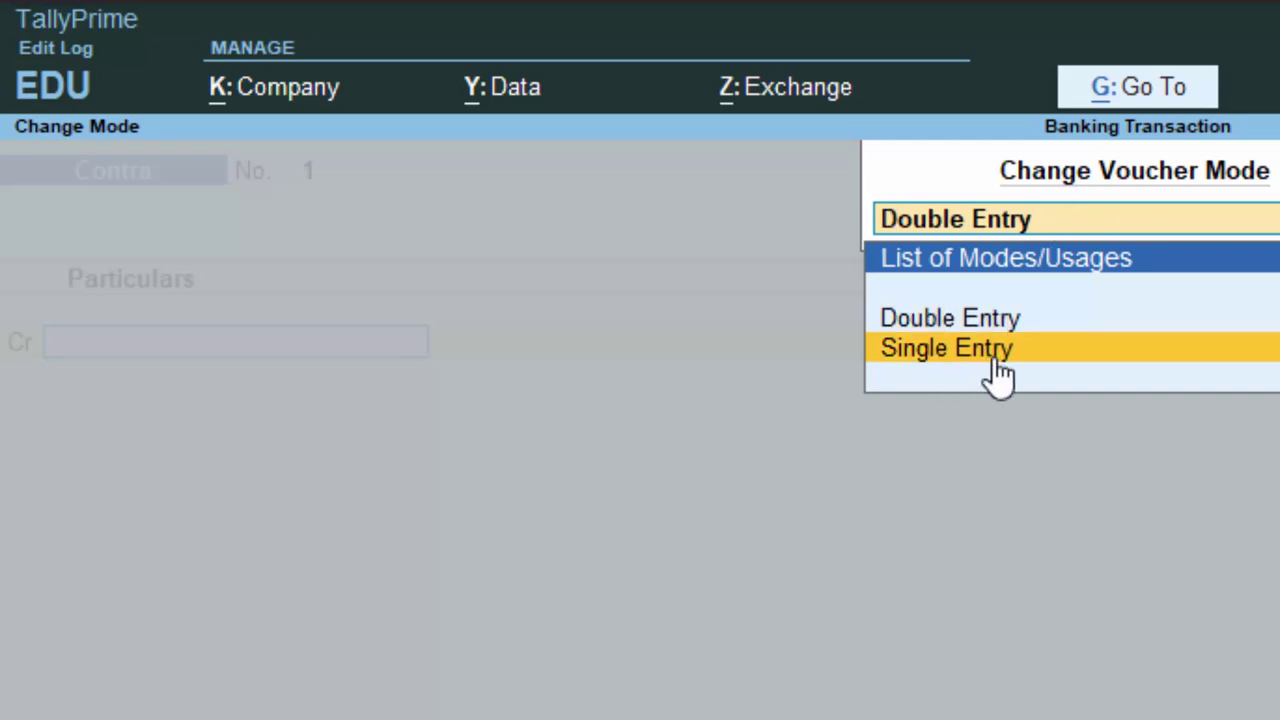
click(1046, 352)
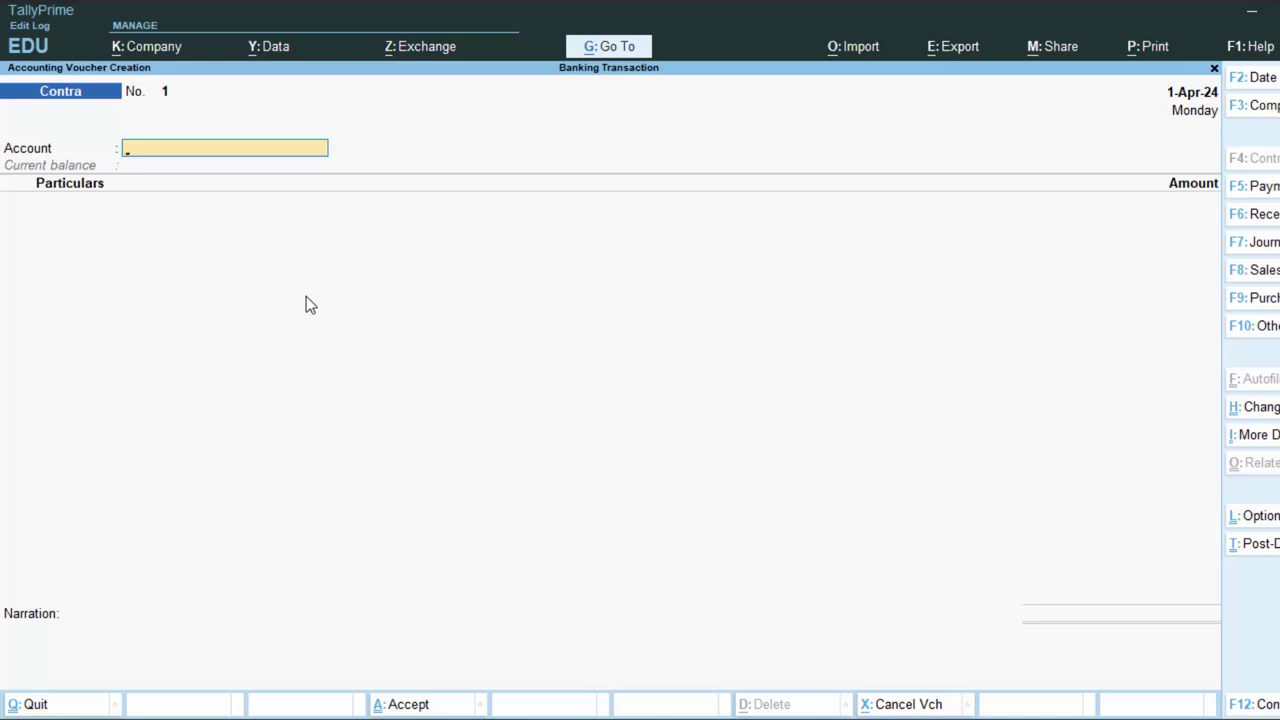
Create a ledger named 'Kotak Mahindra Bank' under Bank Accounts
key(alt+c)
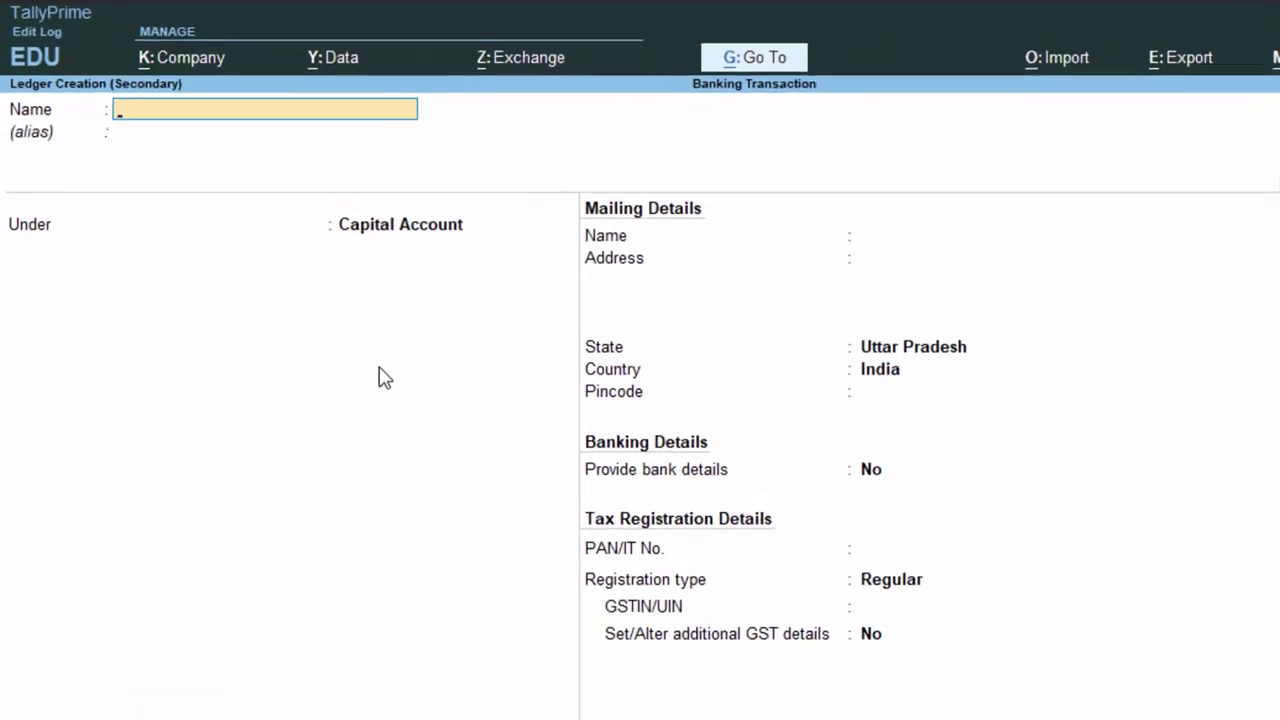
text(Kot)
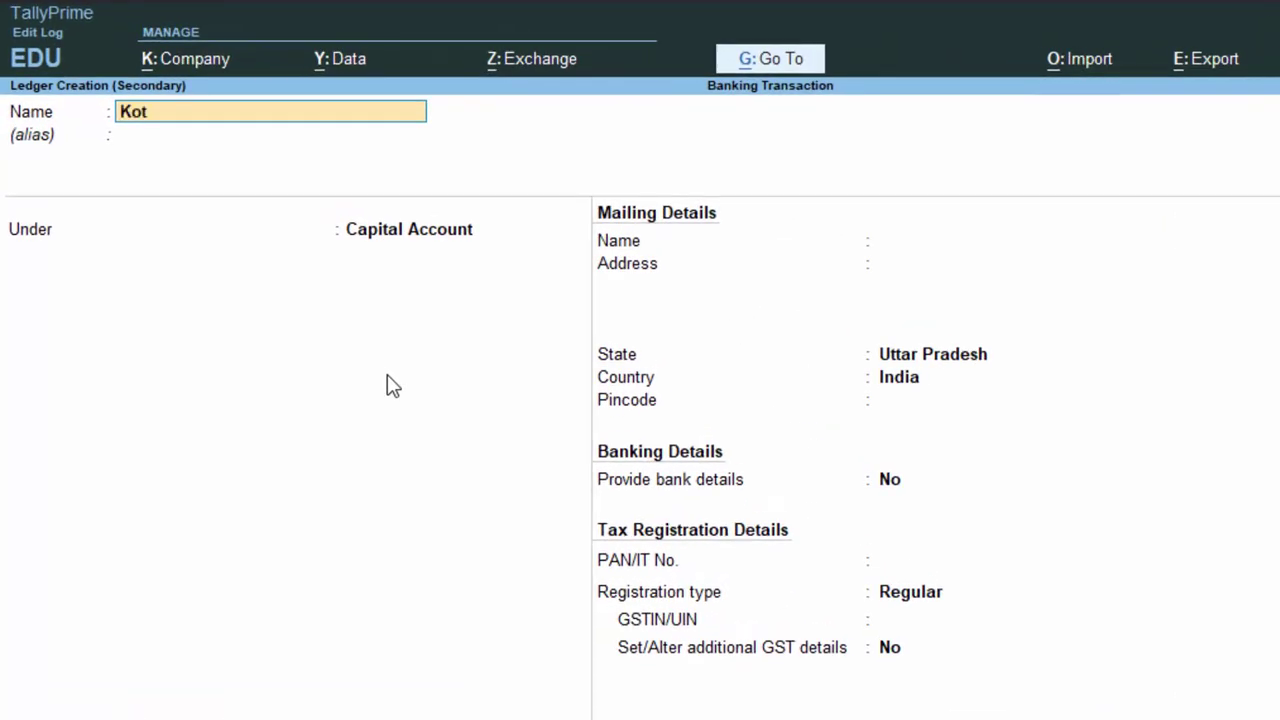
text(ak Mahind)
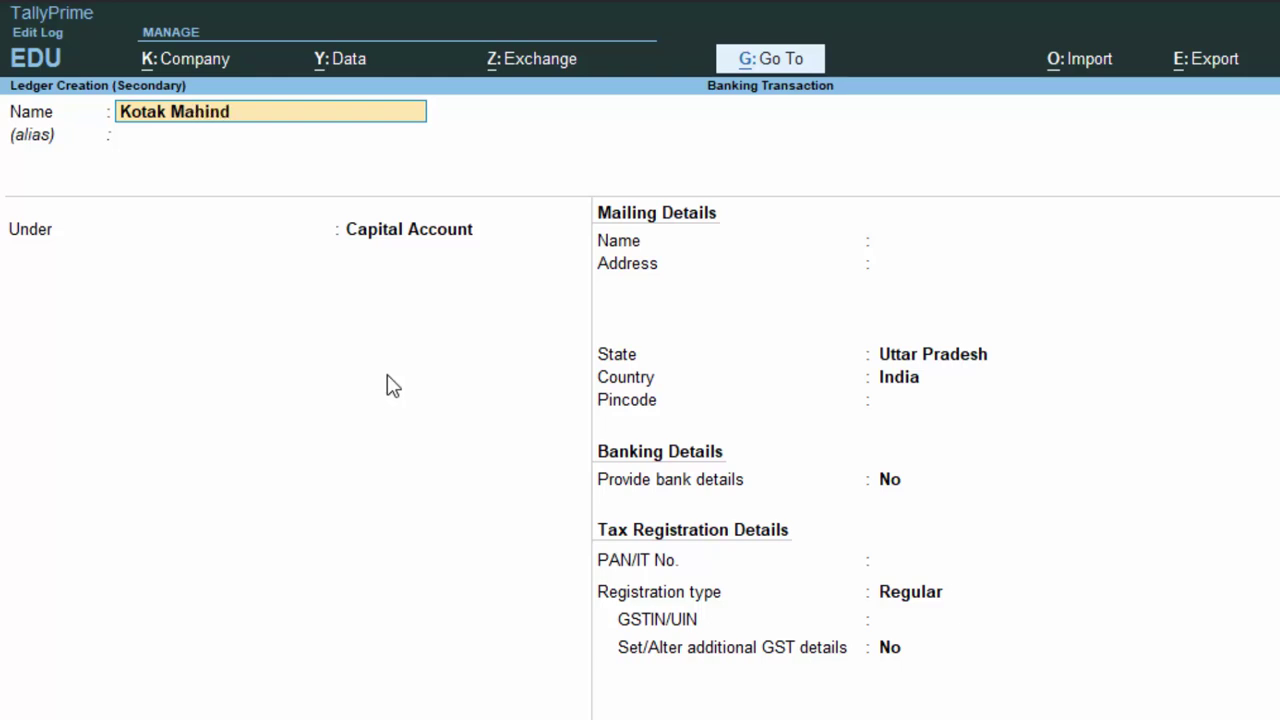
text(ra Bank)
key(Return)
key(Return)
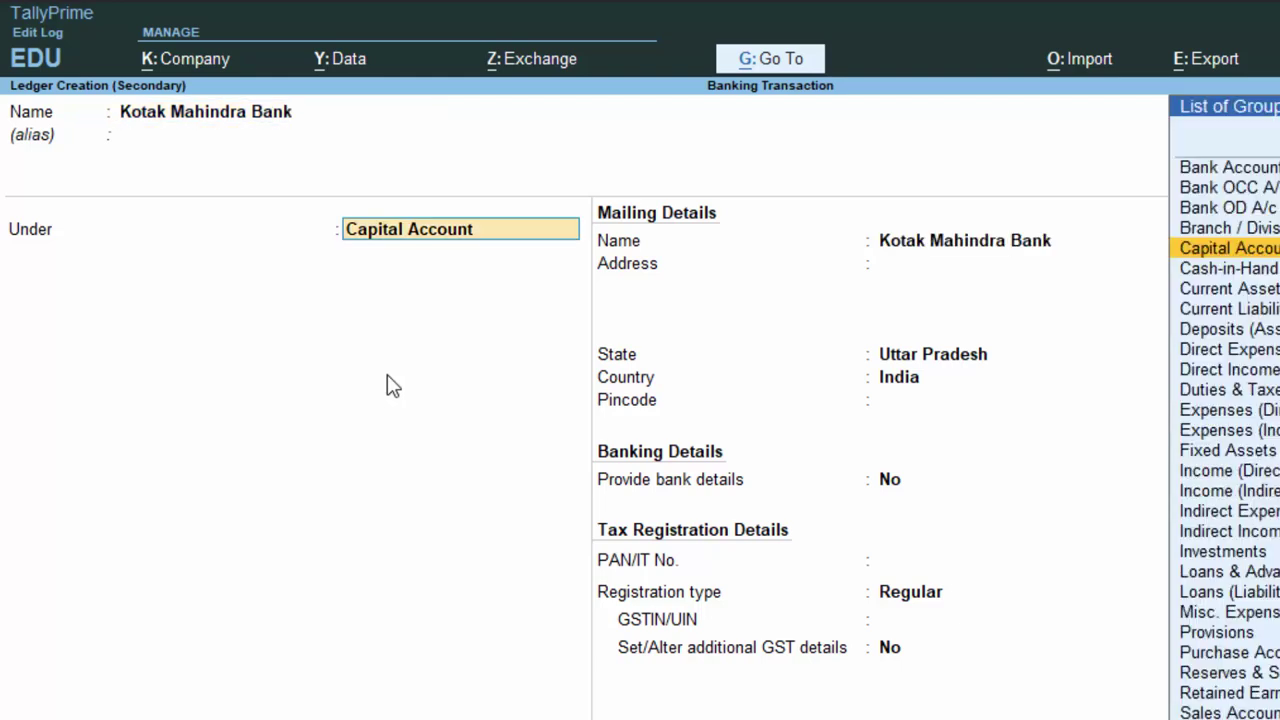
text(S)
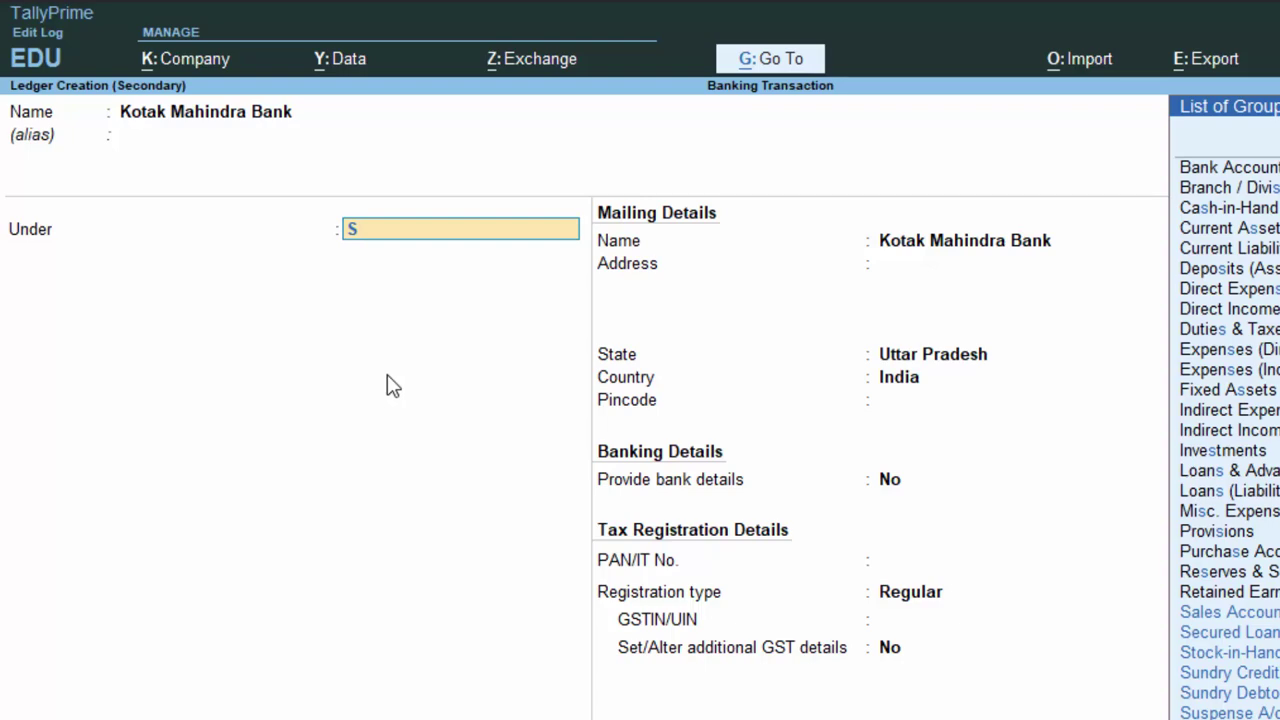
key(BackSpace)
text(B)
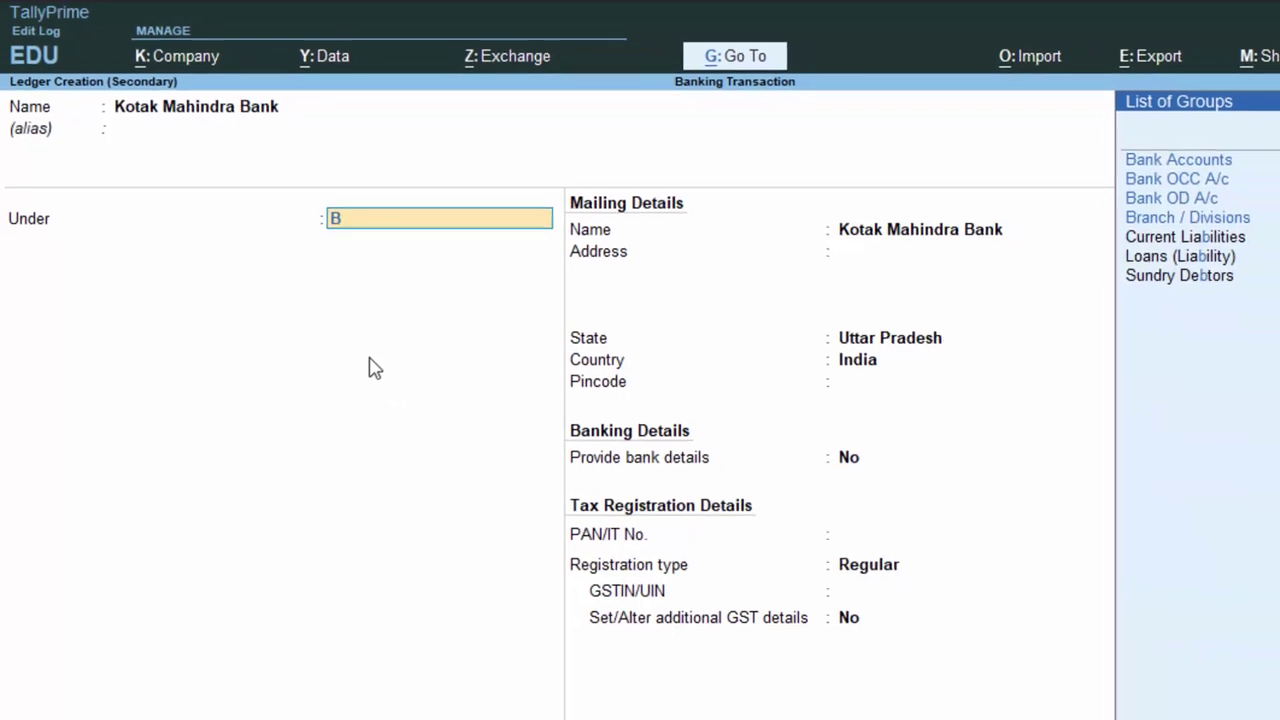
key(Return)
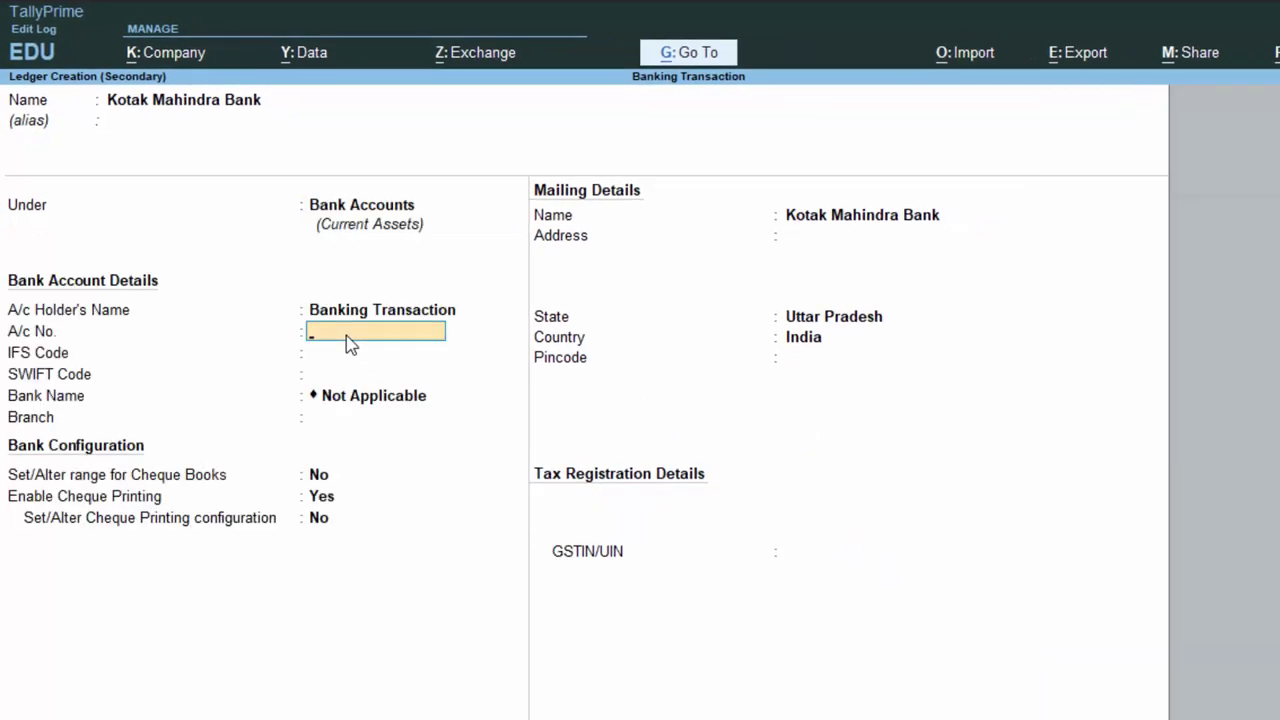
Enter the bank account number and branch Deoria, then finish the ledger
key(Return)
key(Return)
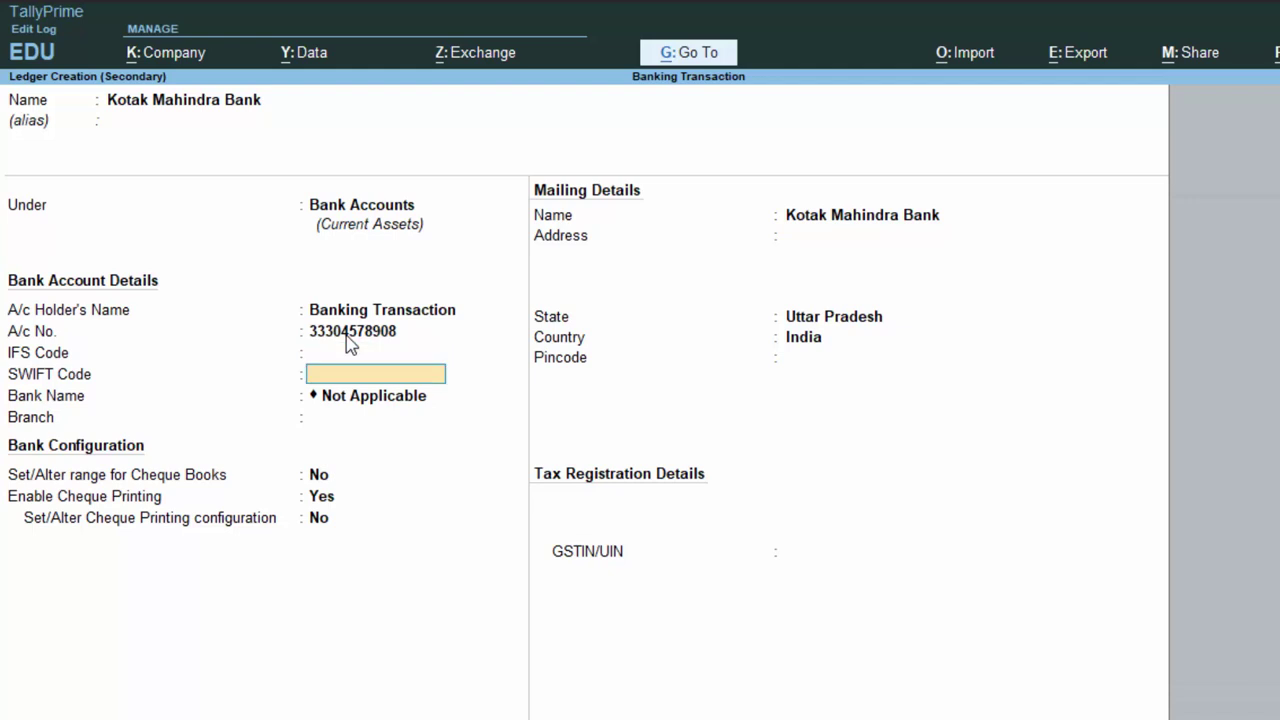
key(Return)
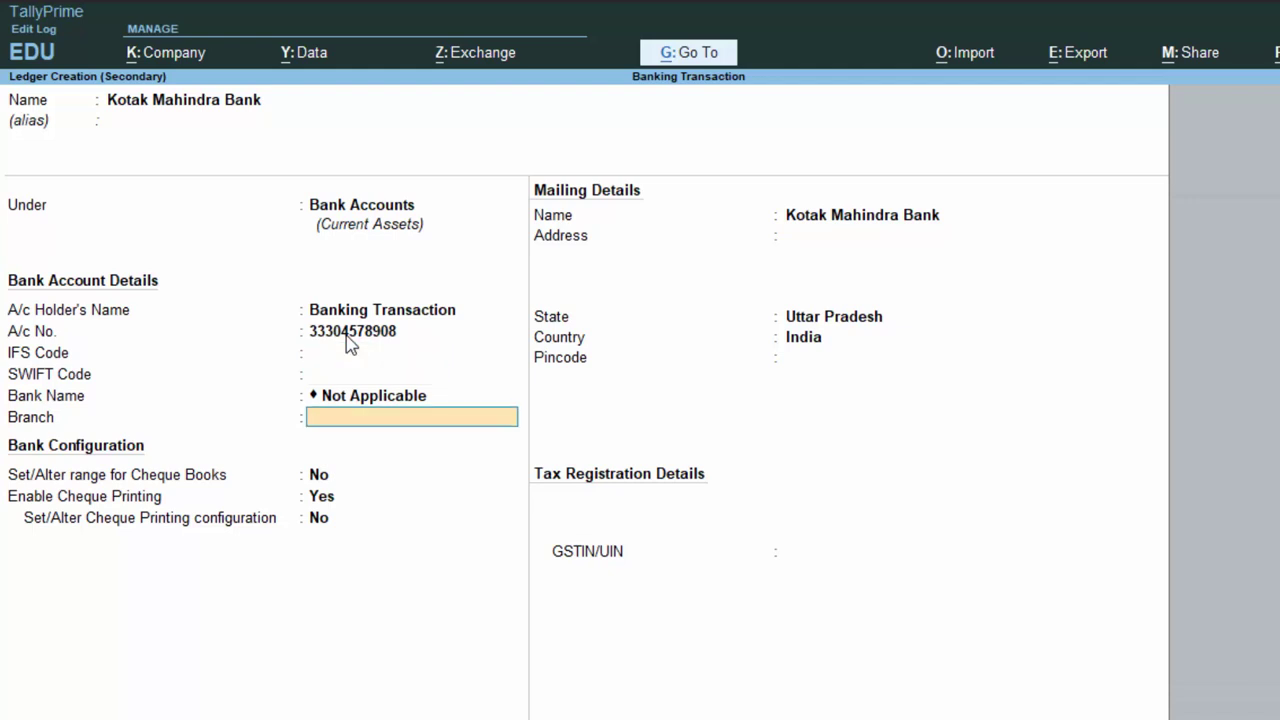
text(Deoria)
key(Return)
key(Return)
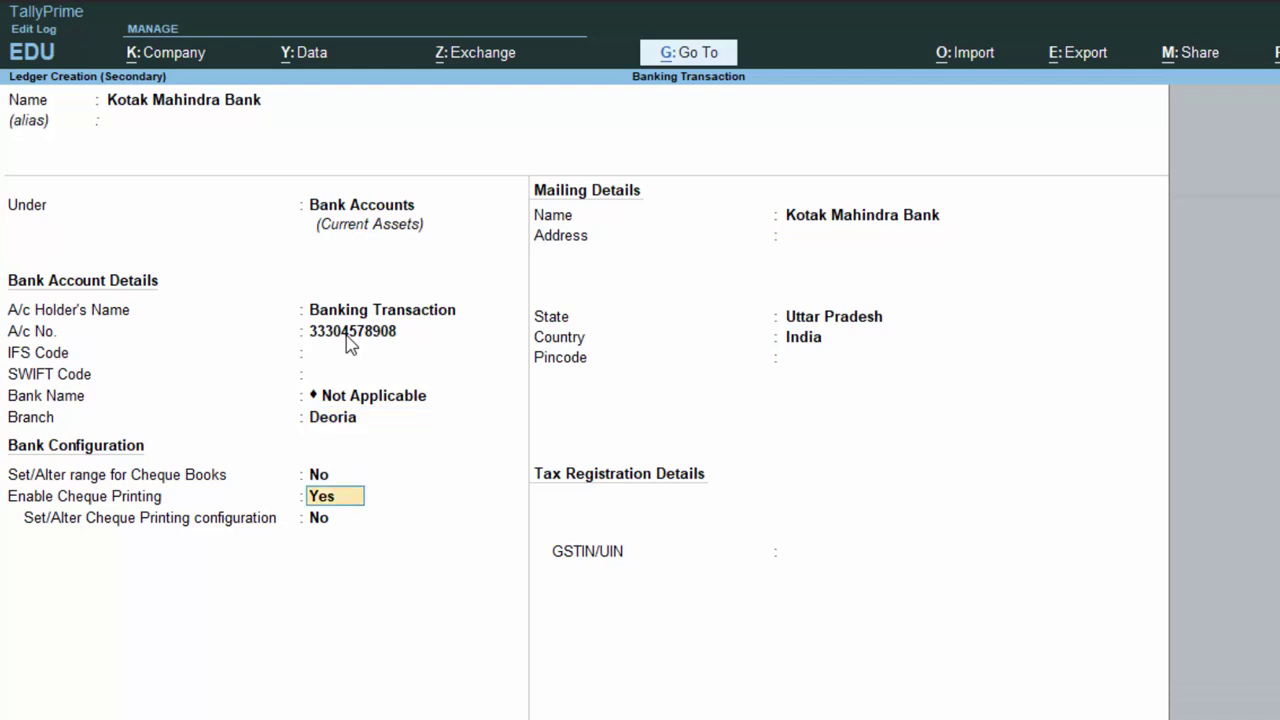
key(Return)
key(Return)
key(Return)
key(Return)
key(Return)
key(Return)
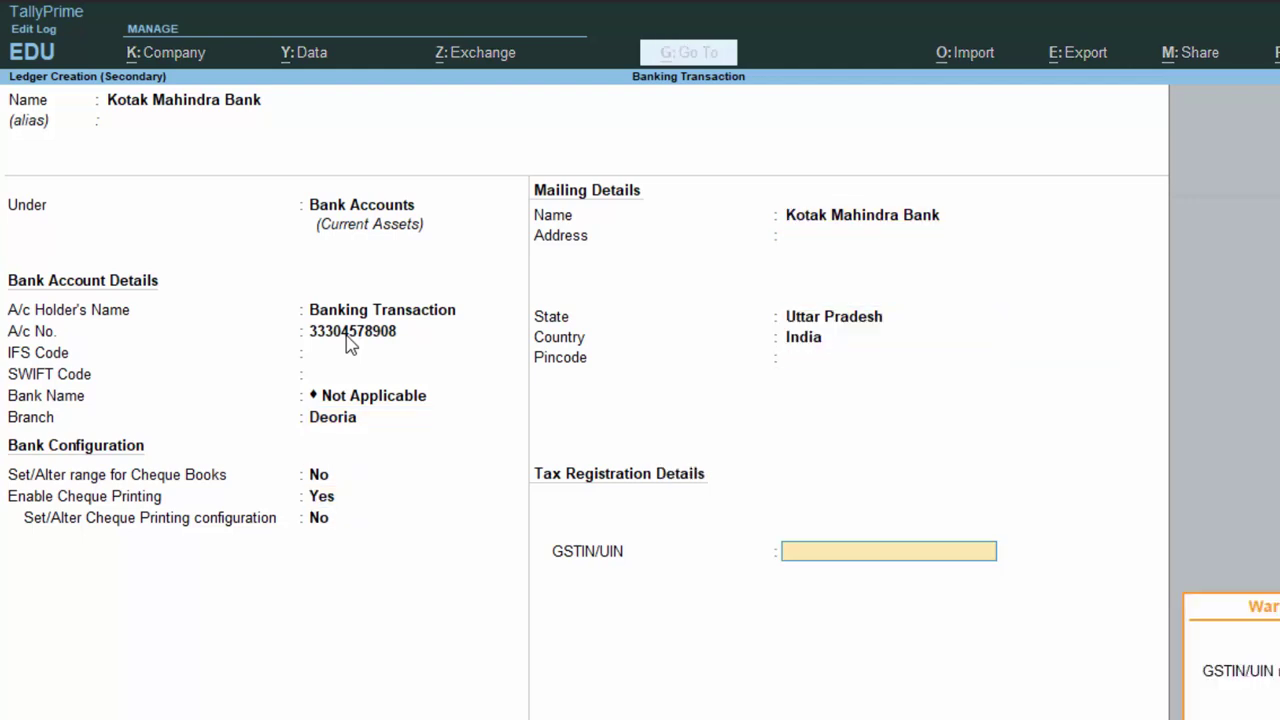
key(Return)
key(Return)
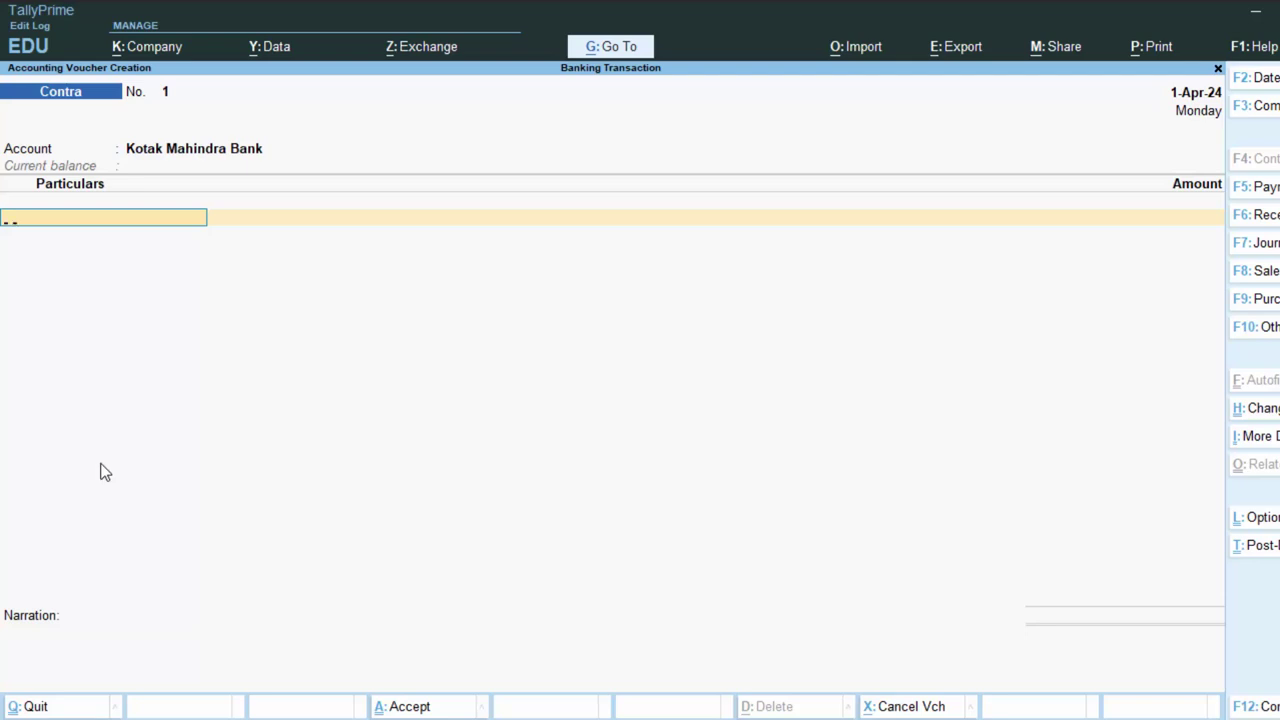
Enter Cash with an amount of 50,000 as the contra entry
text(C)
key(Return)
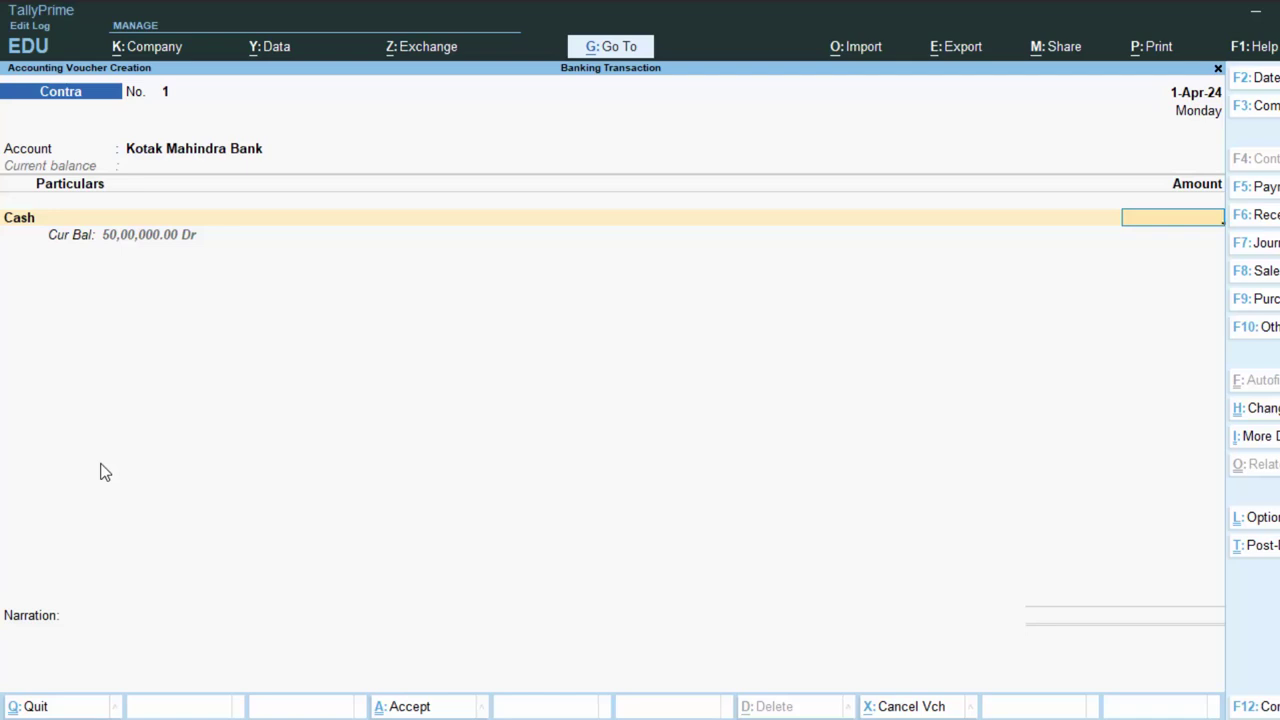
text(50,0)
text(0000)
key(Return)
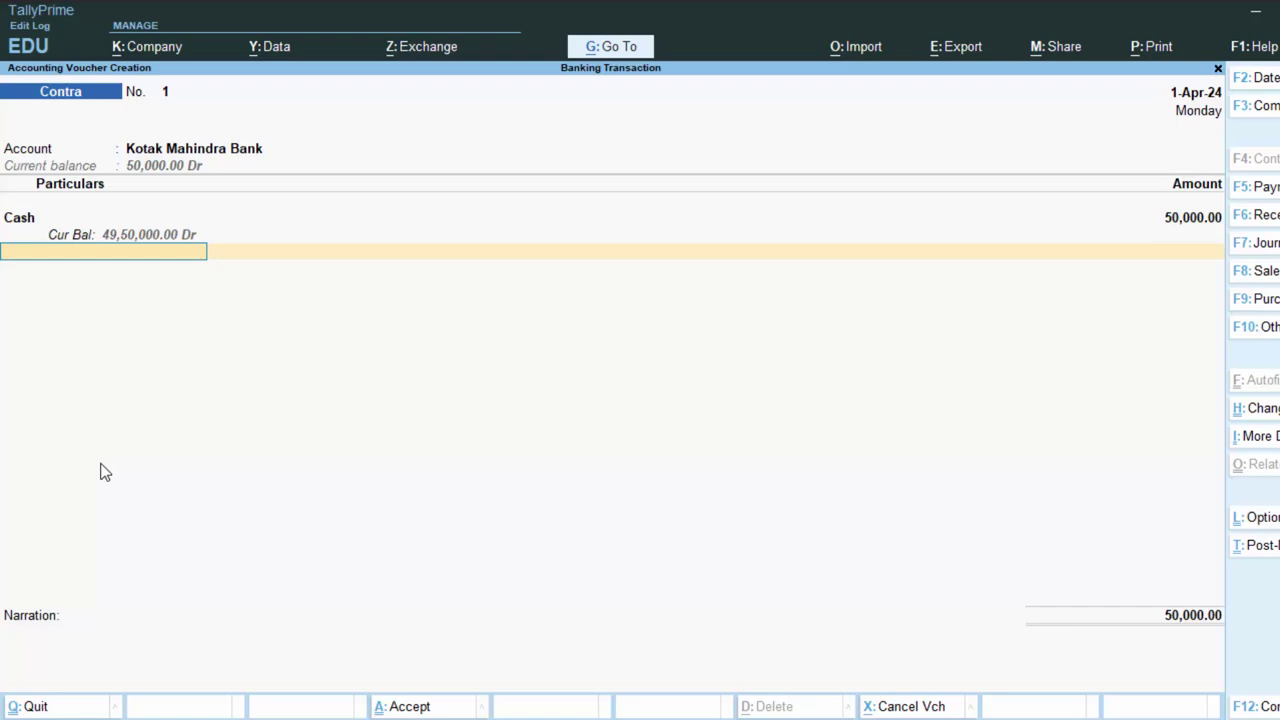
key(Return)
Record 100 notes of 500 in the denomination breakdown and save Contra voucher 1
key(Return)
key(Return)
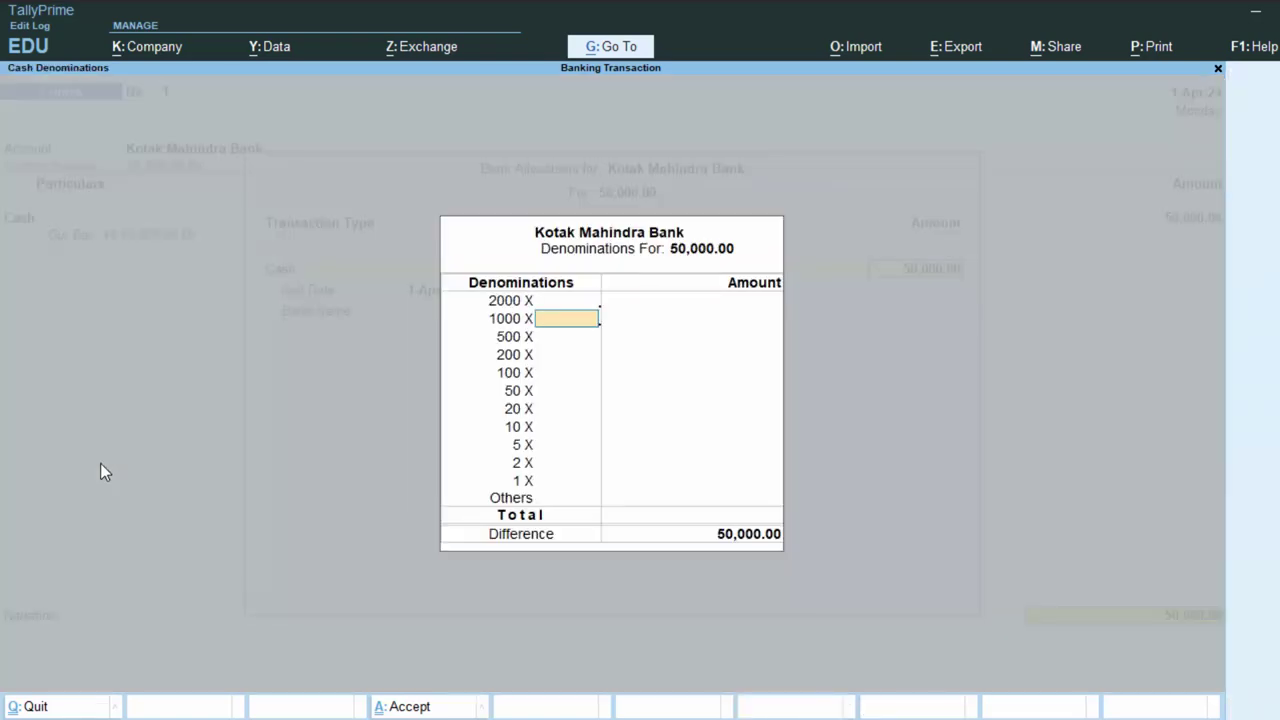
key(Return)
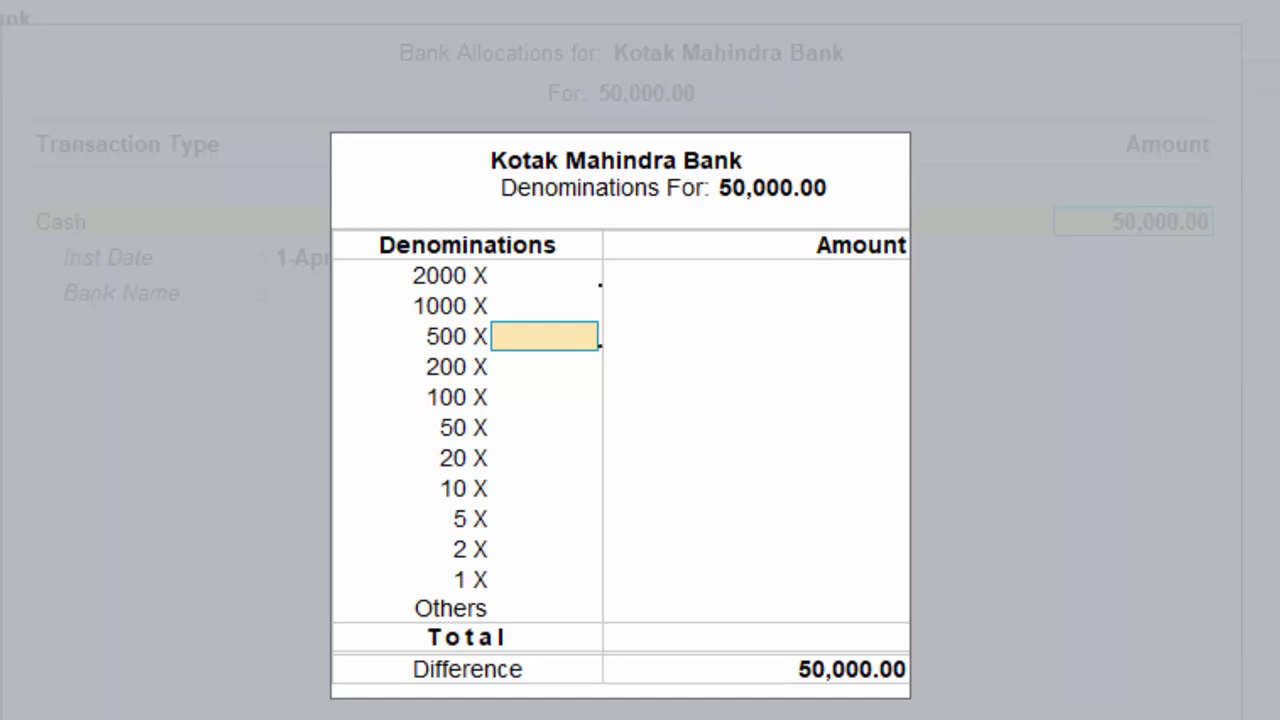
text(100)
key(Return)
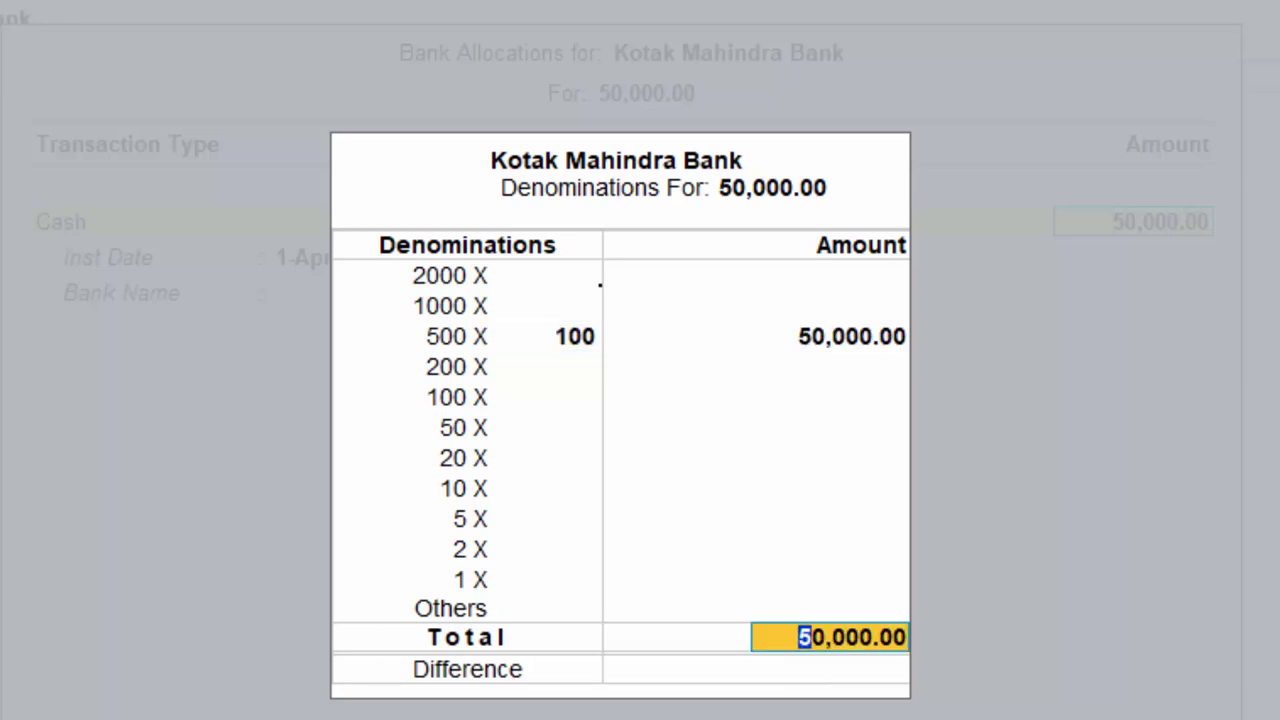
key(Return)
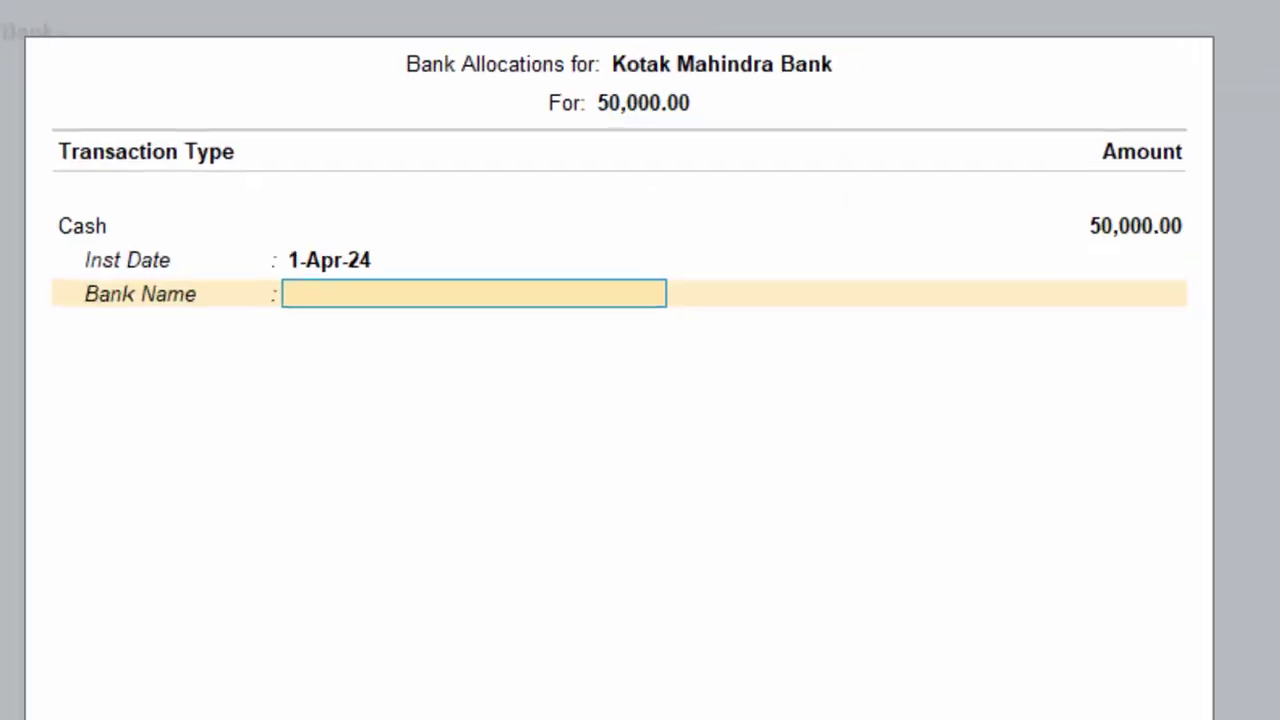
key(Return)
key(Return)
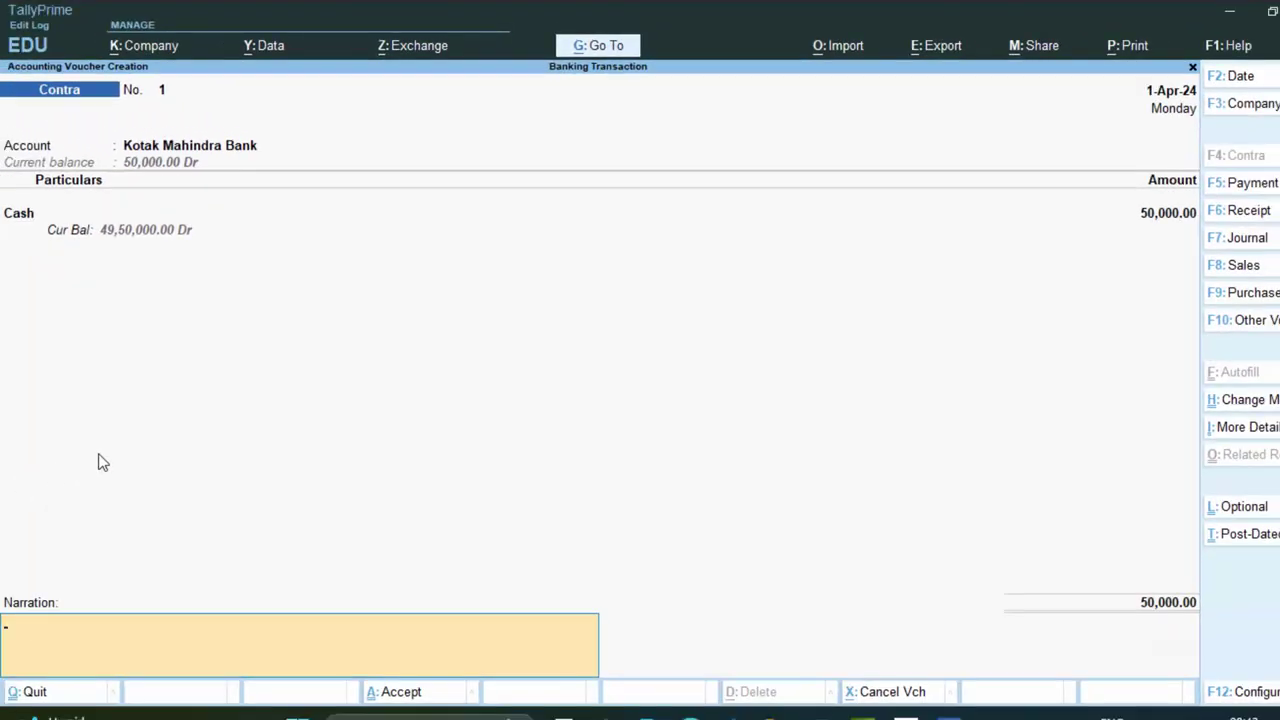
key(Return)
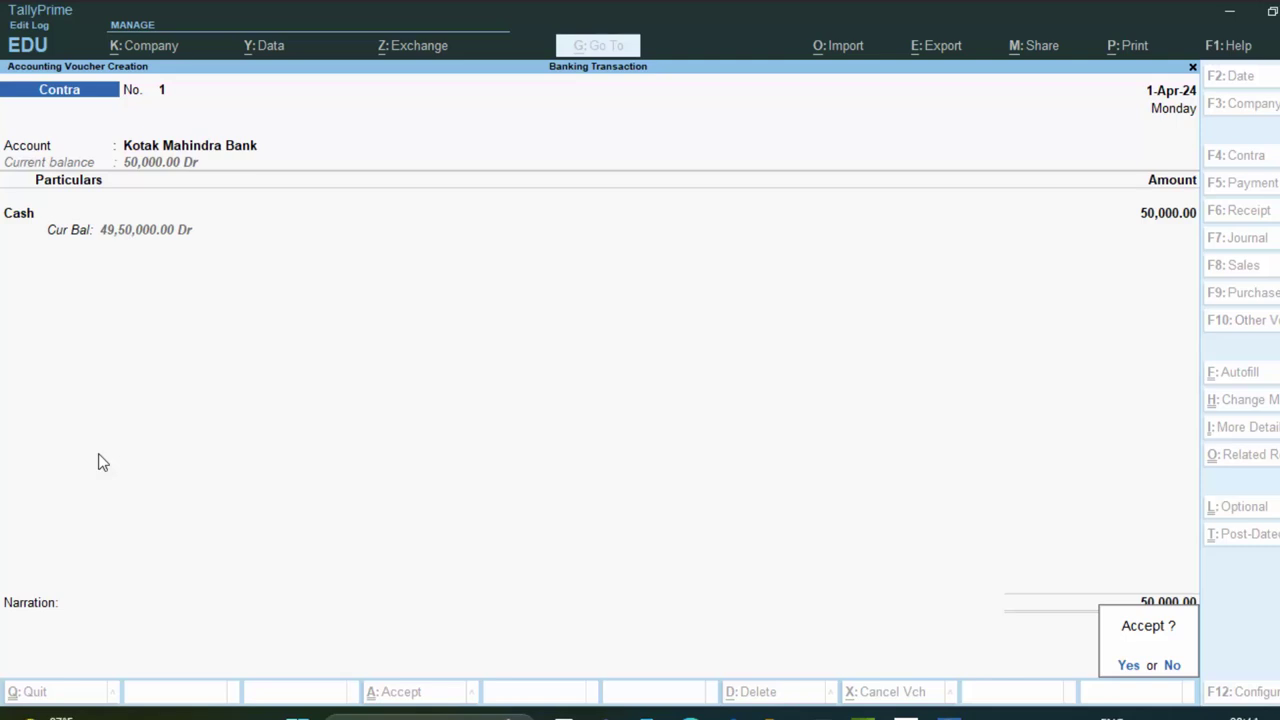
key(y)
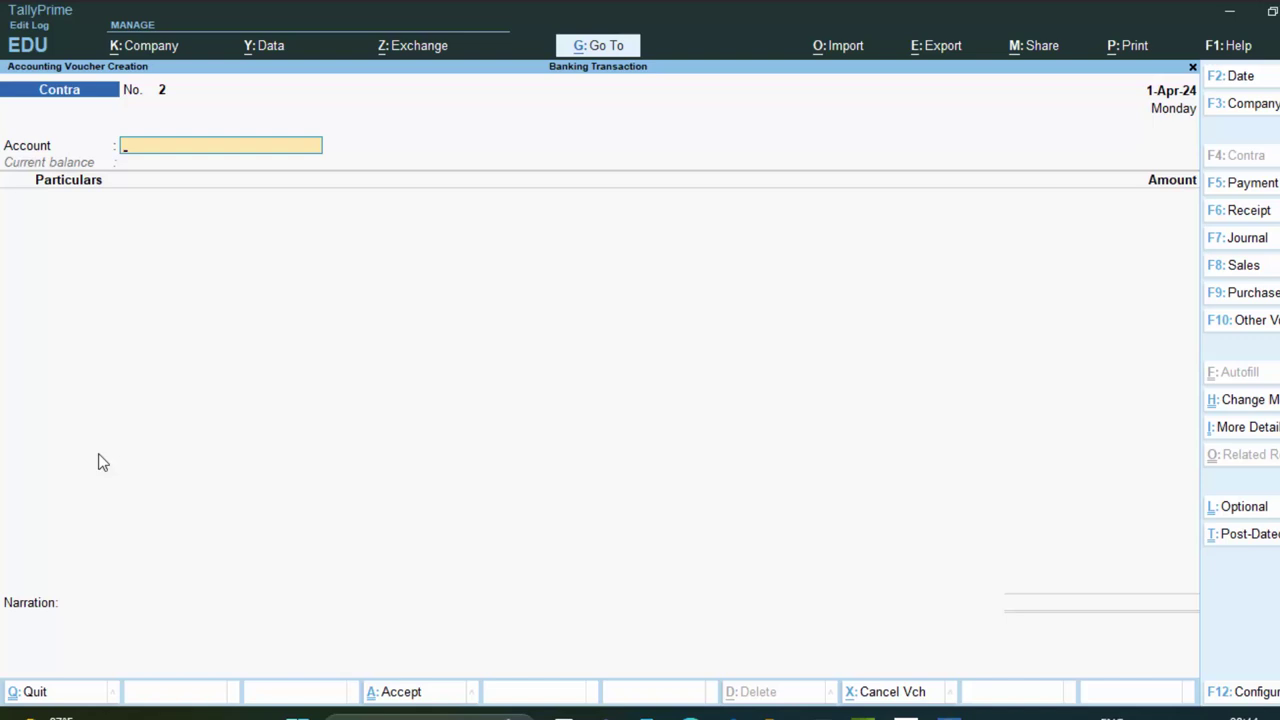
Pick Kotak Mahindra Bank in Contra No. 2's Account field, then start a new ledger with Alt+C
text(k)
key(Return)
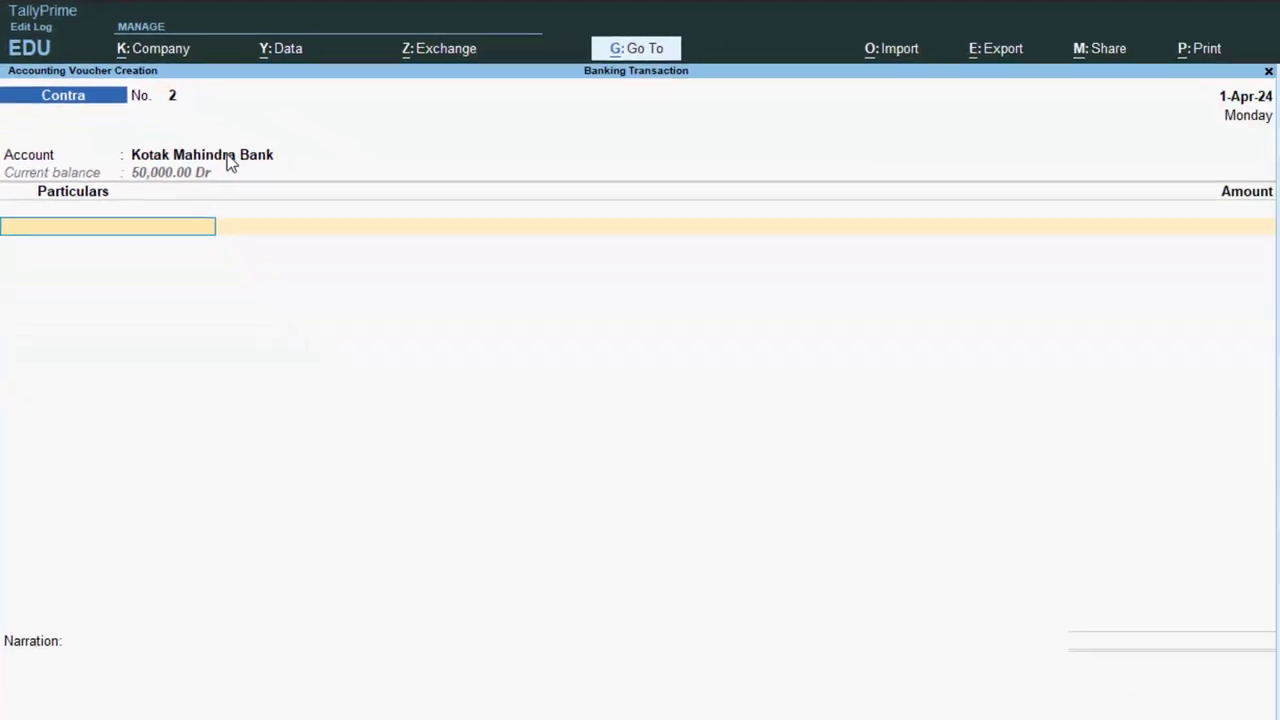
click(259, 157)
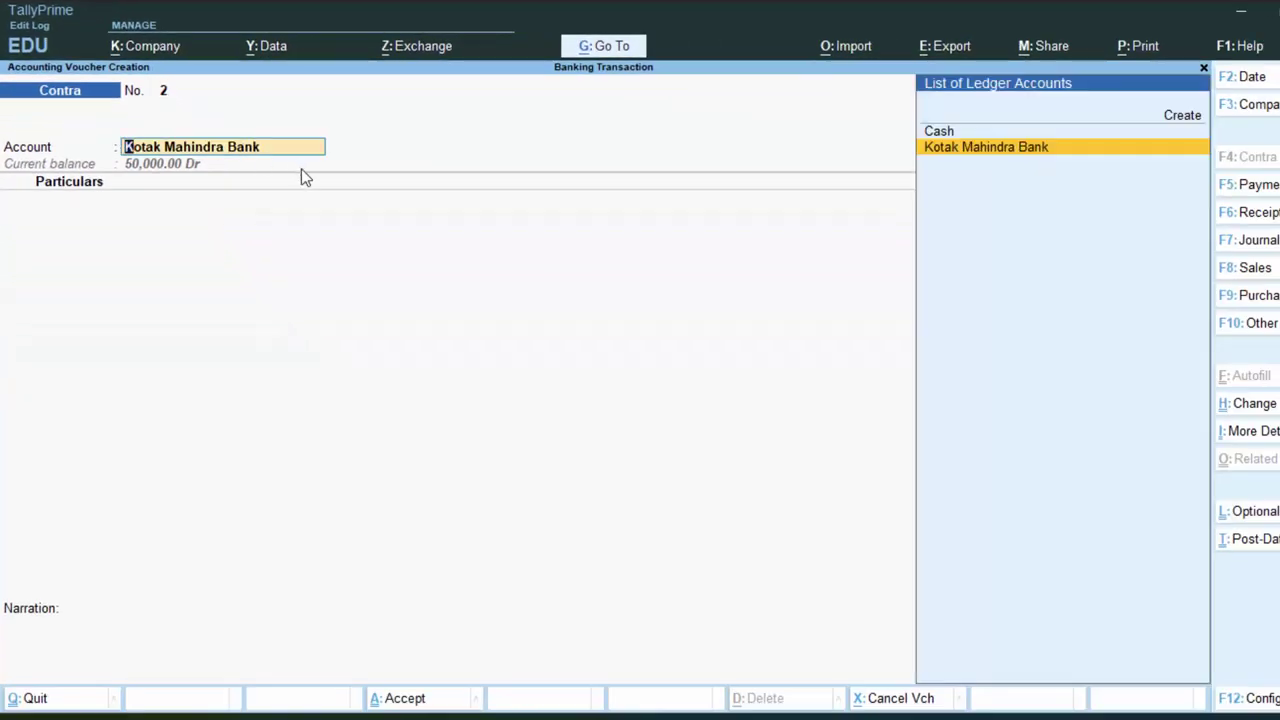
key(alt+c)
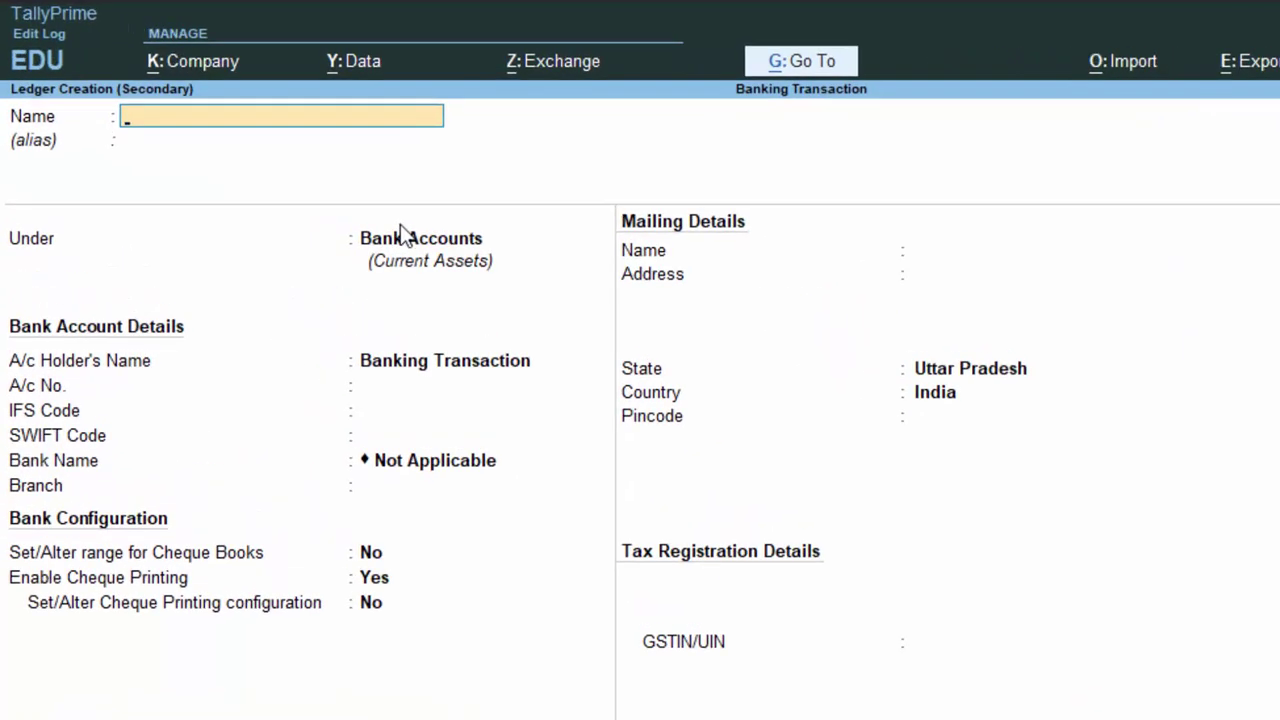
Create and save the Punjab National Bank ledger with its account number and Deoria branch
text(Punjab National)
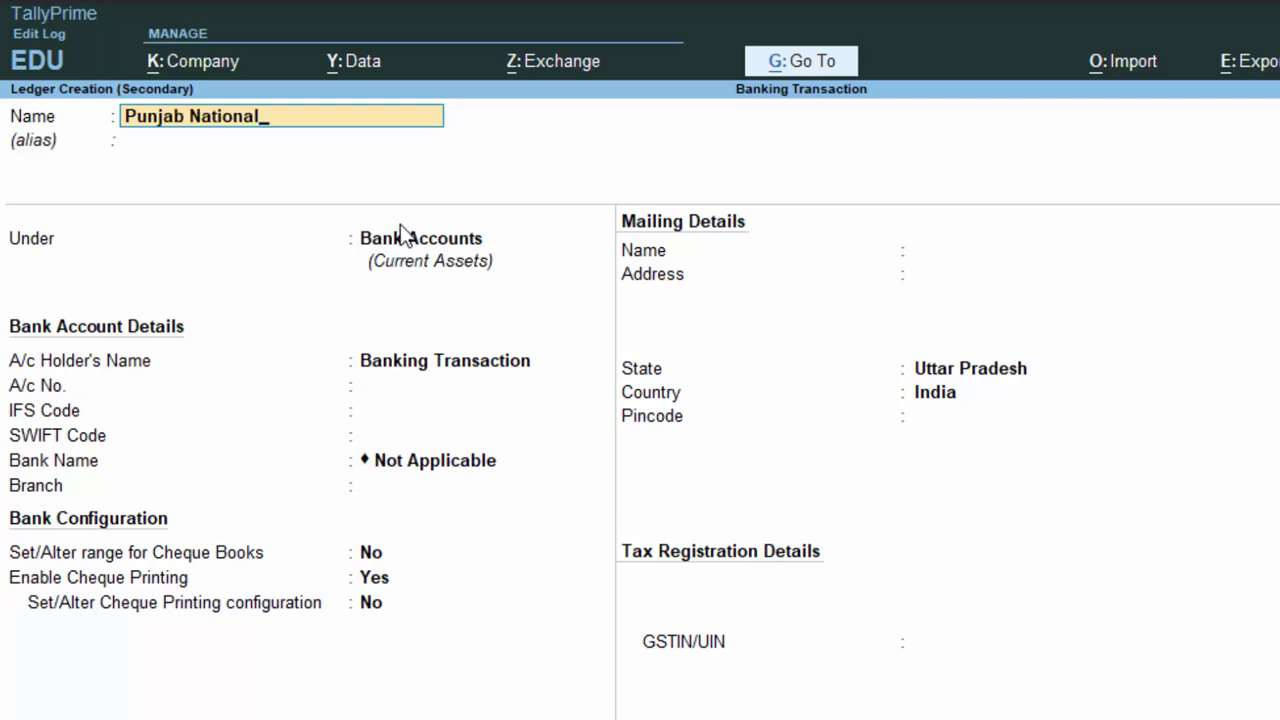
text( Bank)
key(Return)
key(Return)
key(Return)
key(Return)
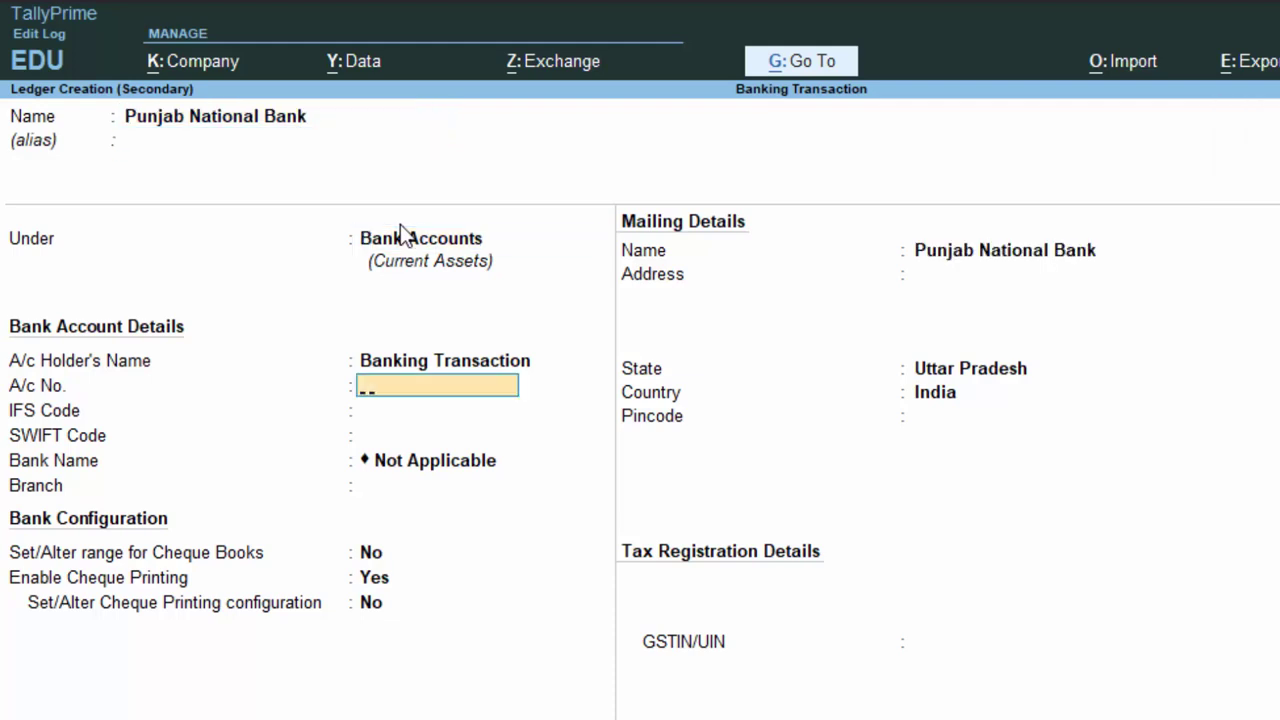
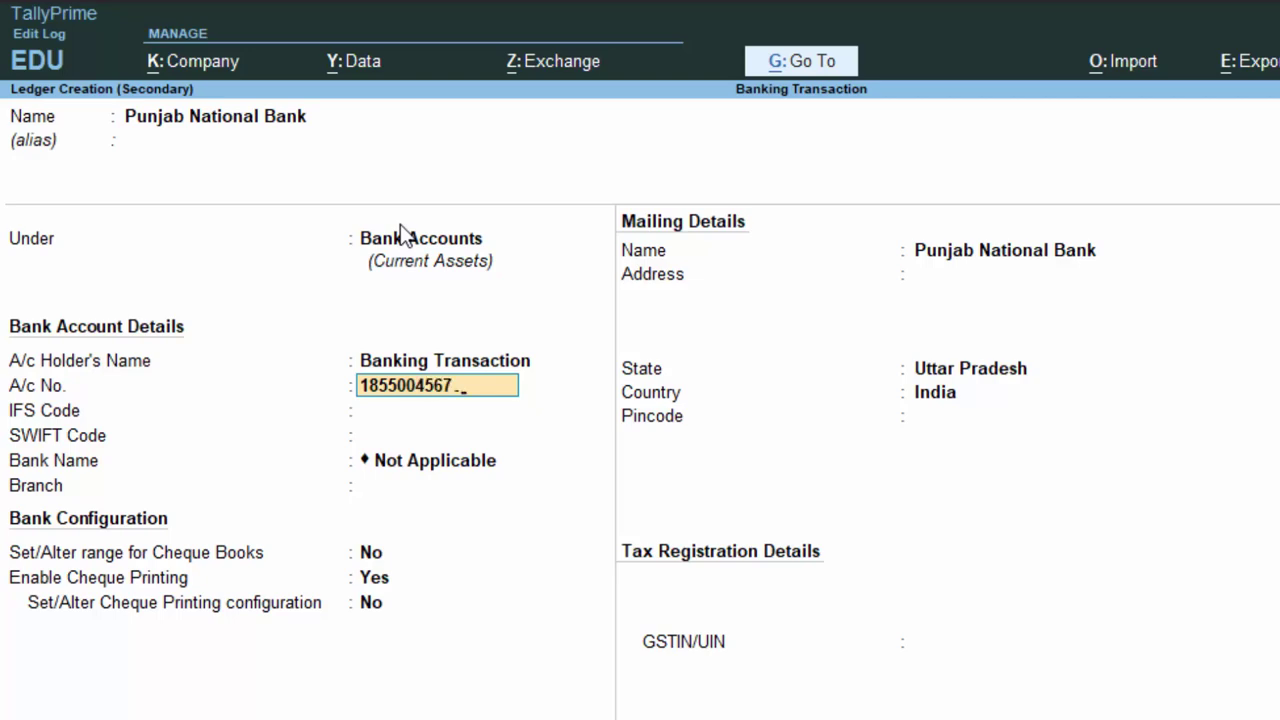
key(Return)
key(Return)
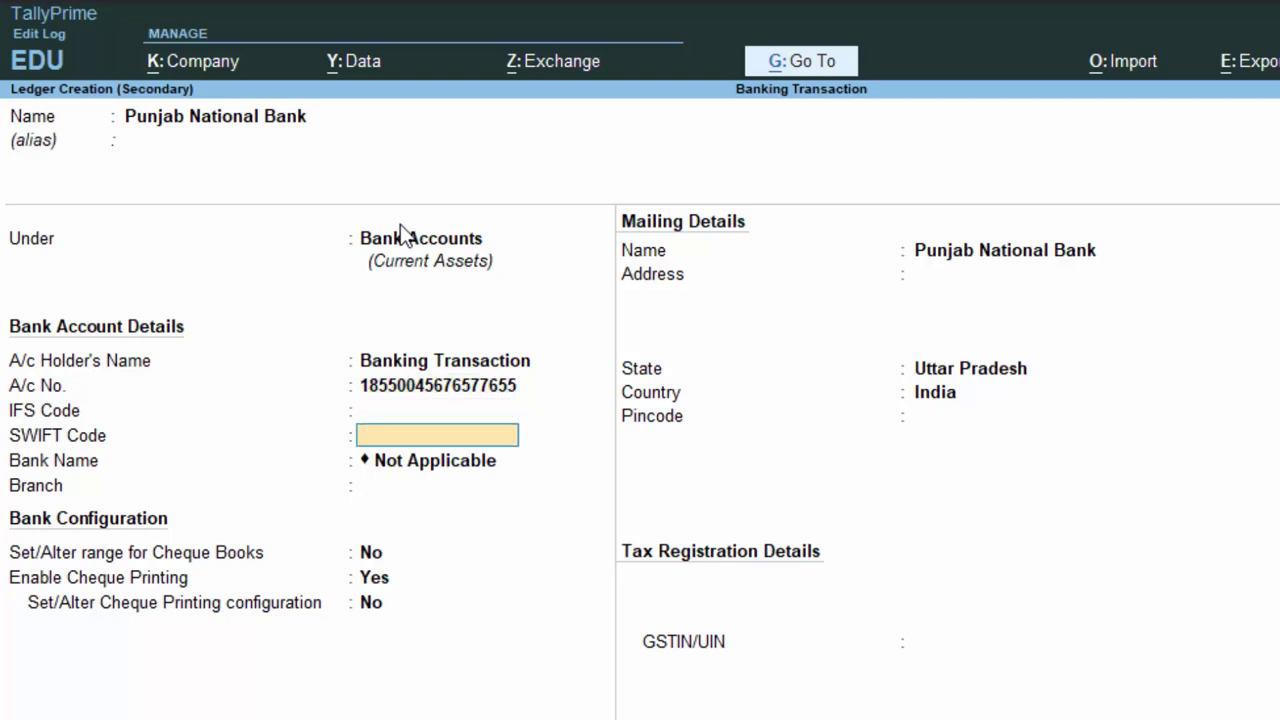
key(Return)
text(Deoria)
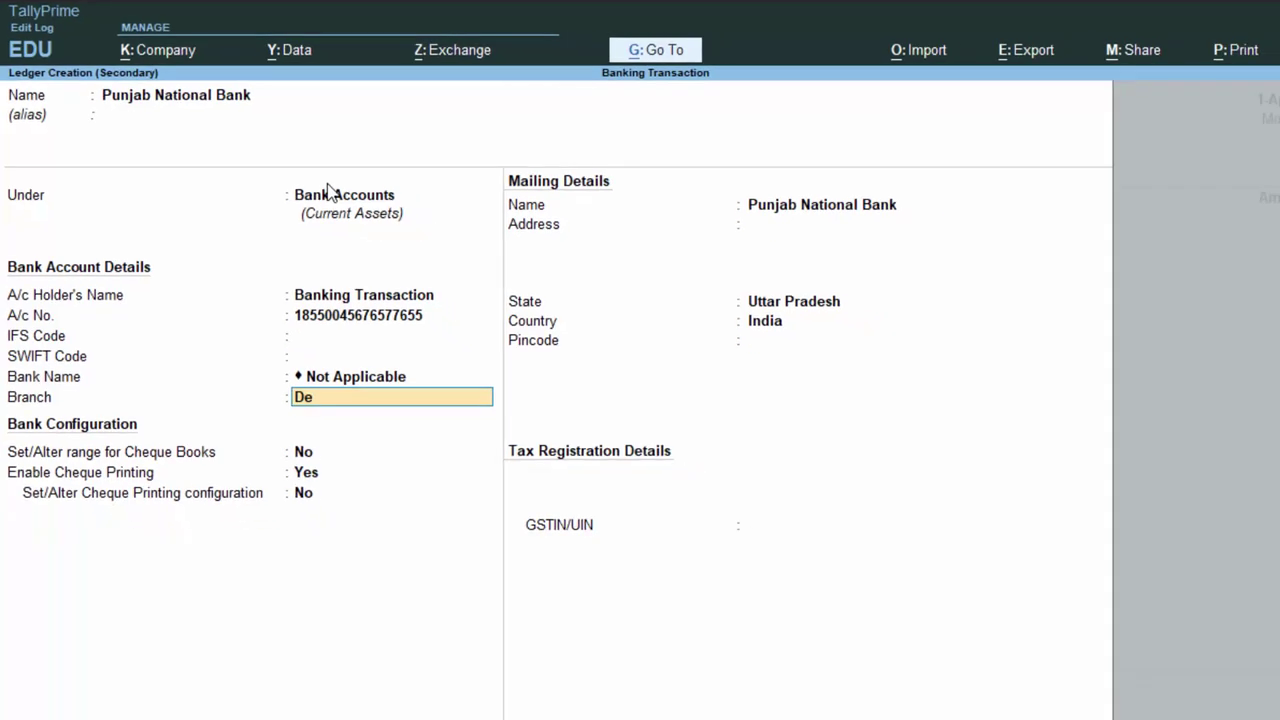
key(Return)
key(Return)
key(Return)
key(Return)
key(Return)
key(Return)
key(Return)
key(Return)
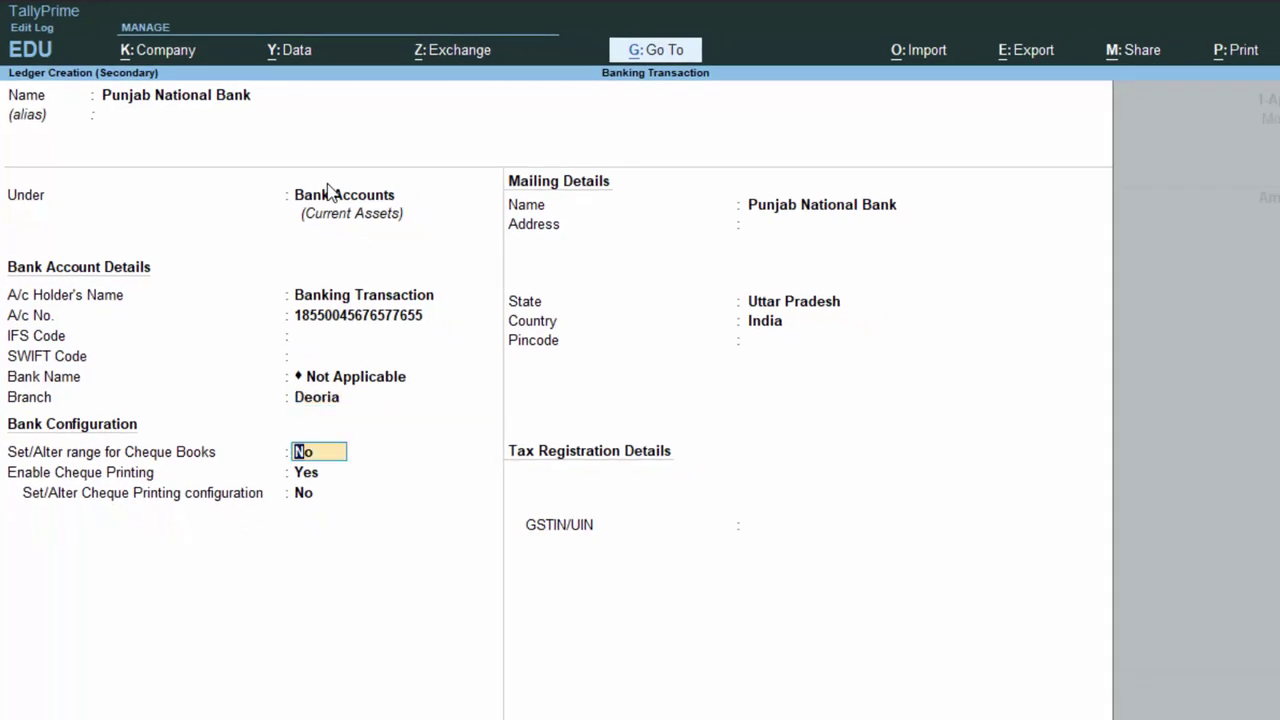
key(Return)
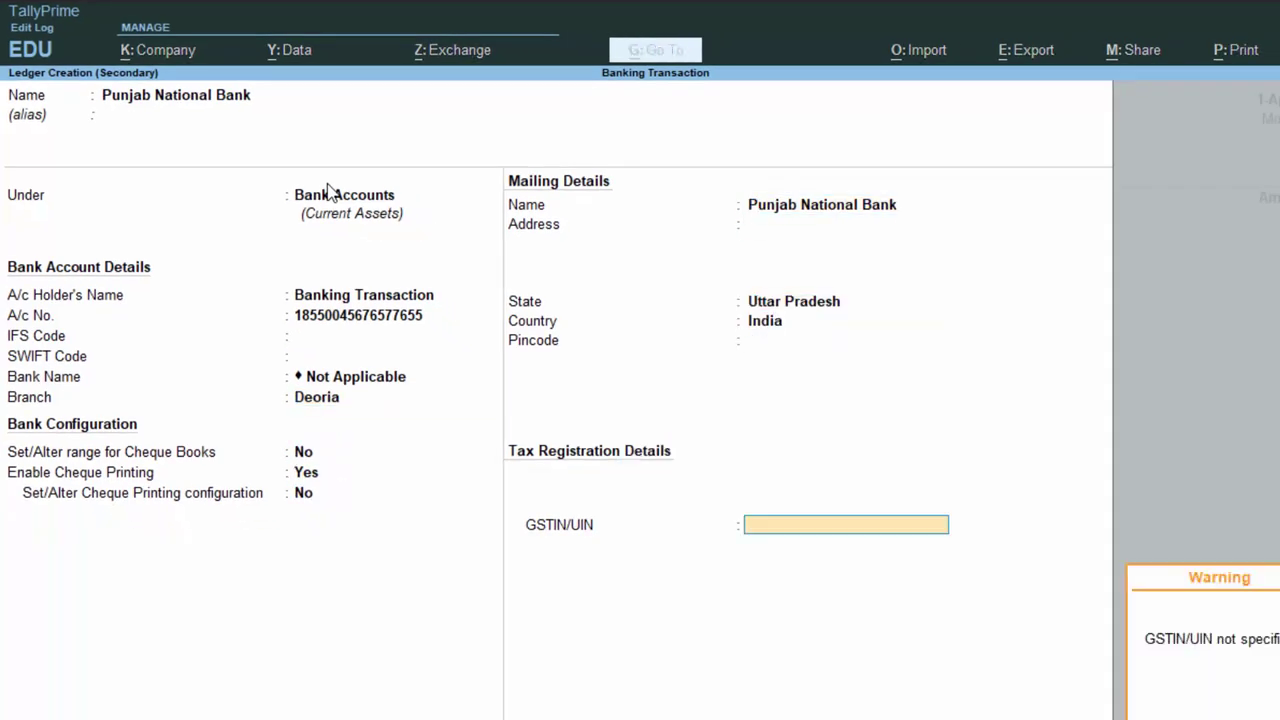
key(Return)
key(Return)
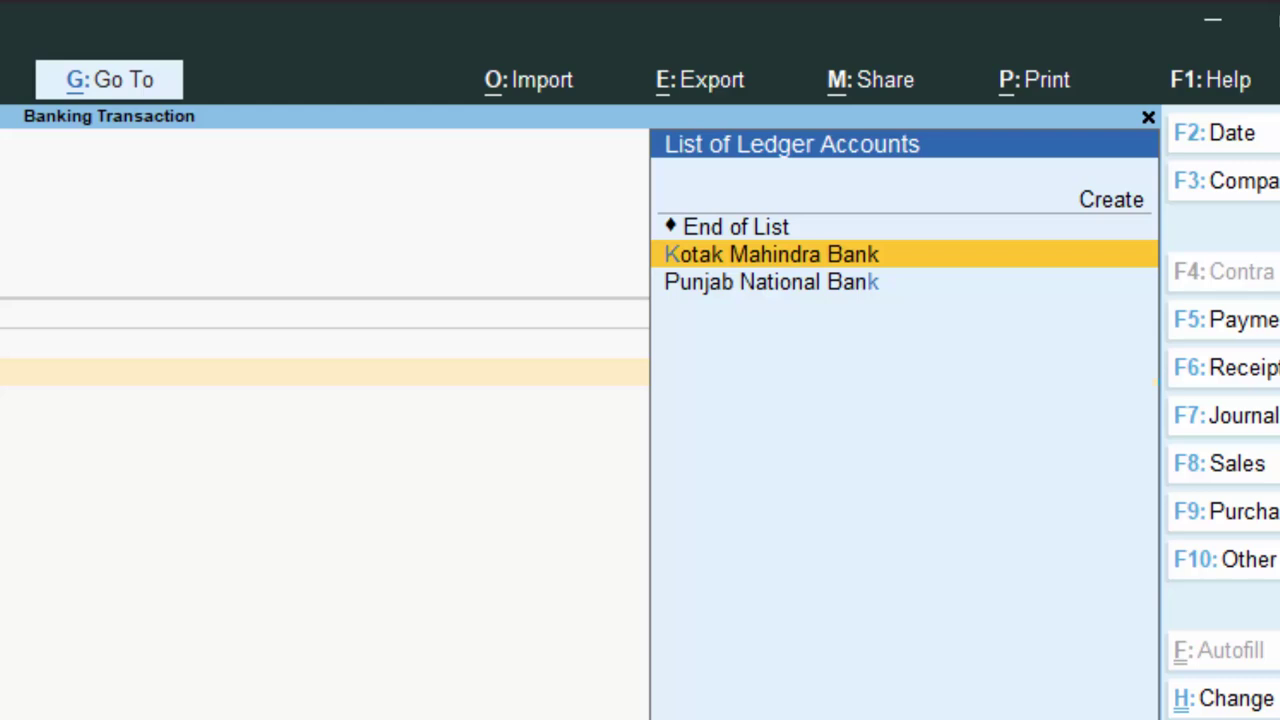
Credit Kotak Mahindra Bank with 10,000 and accept the bank allocation details
key(Return)
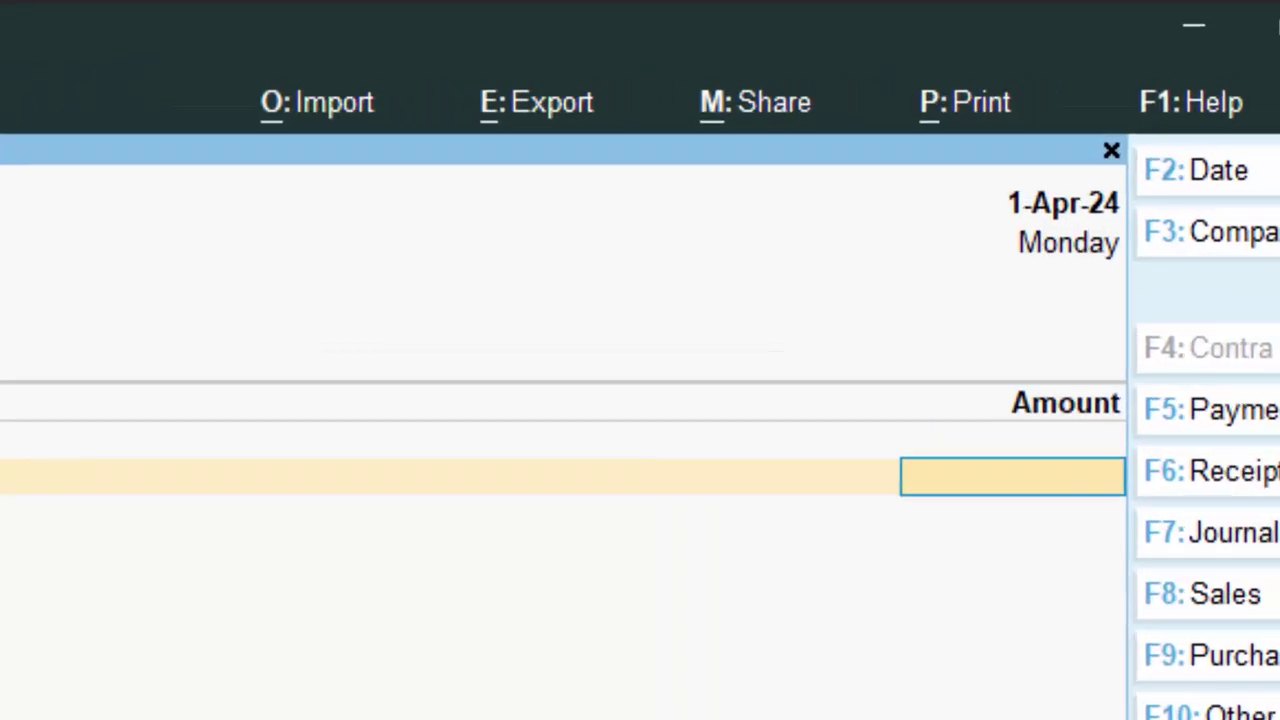
text(10000)
key(Return)
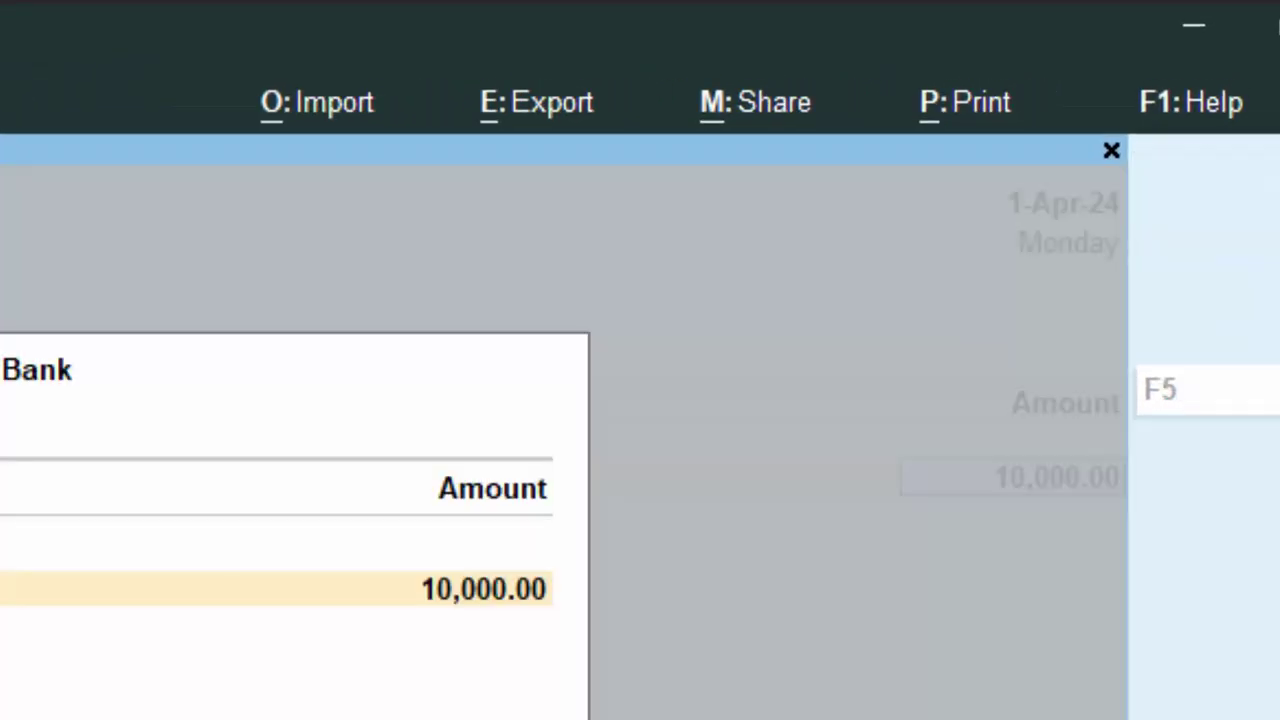
key(Return)
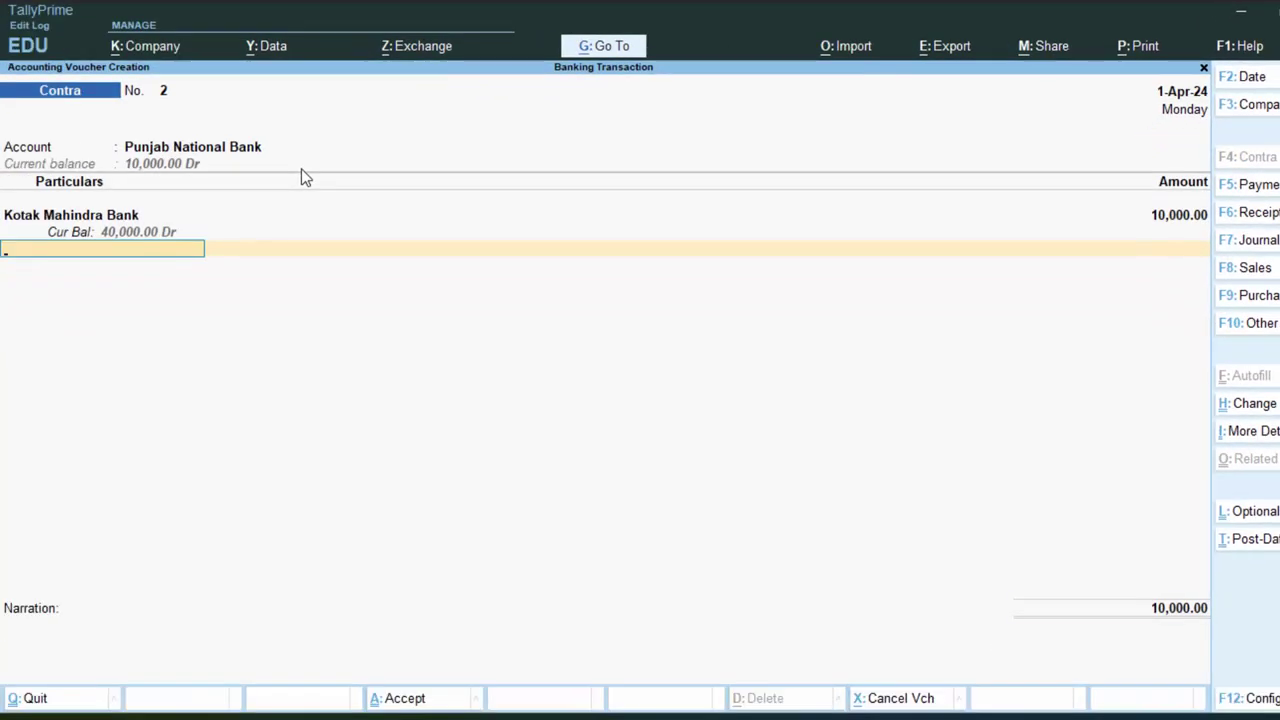
key(Return)
key(Return)
key(Return)
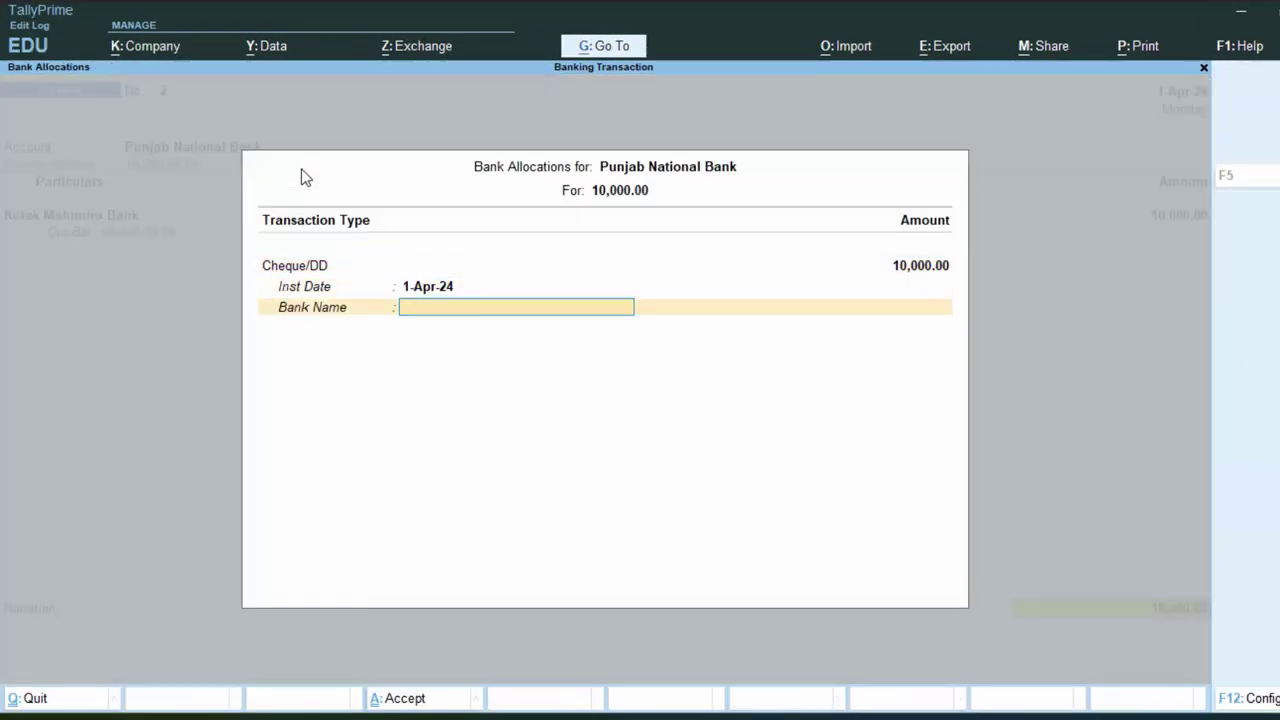
key(Return)
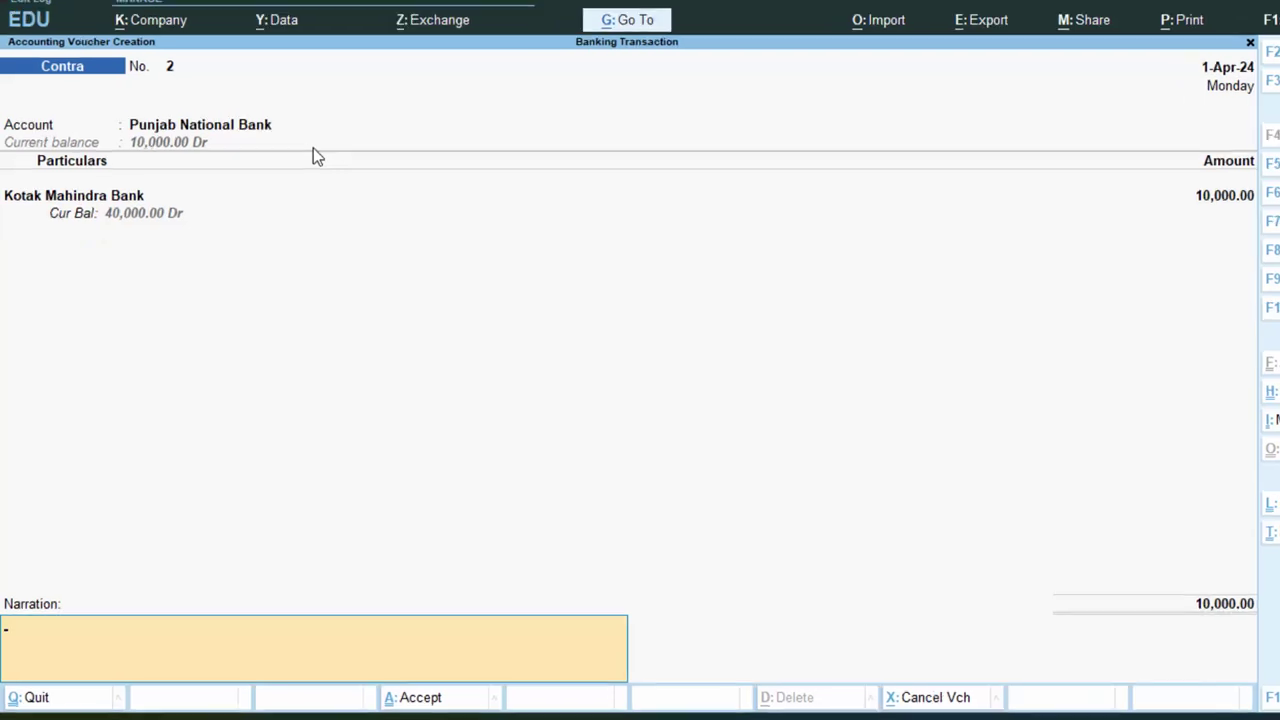
Enter the narration '10000 Rs transfered into PNB'
text(1000)
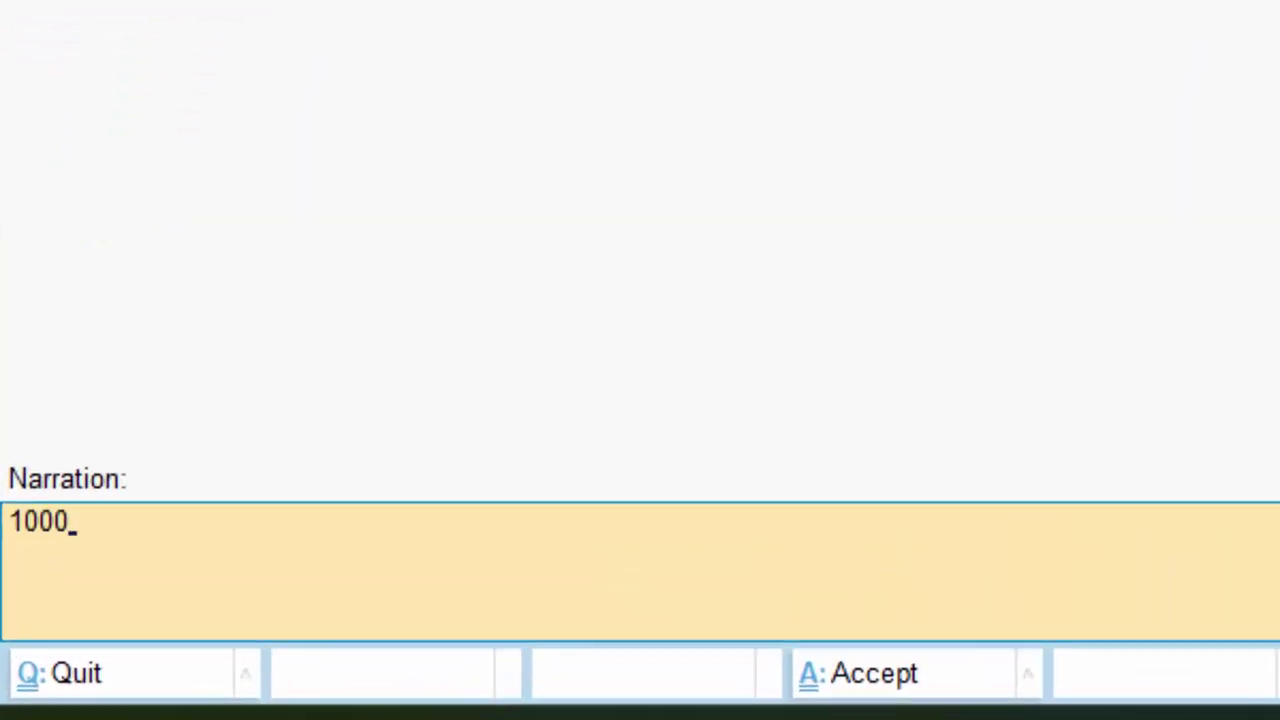
text(0 Rs t)
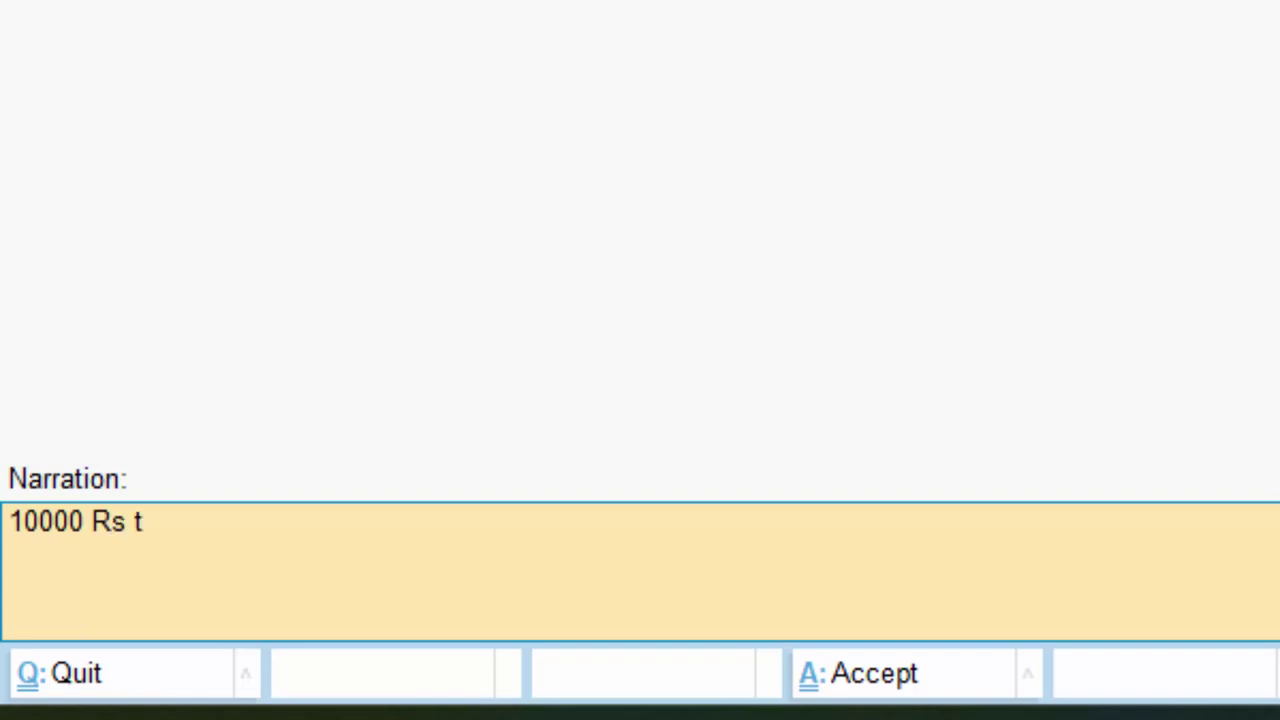
text(ransd)
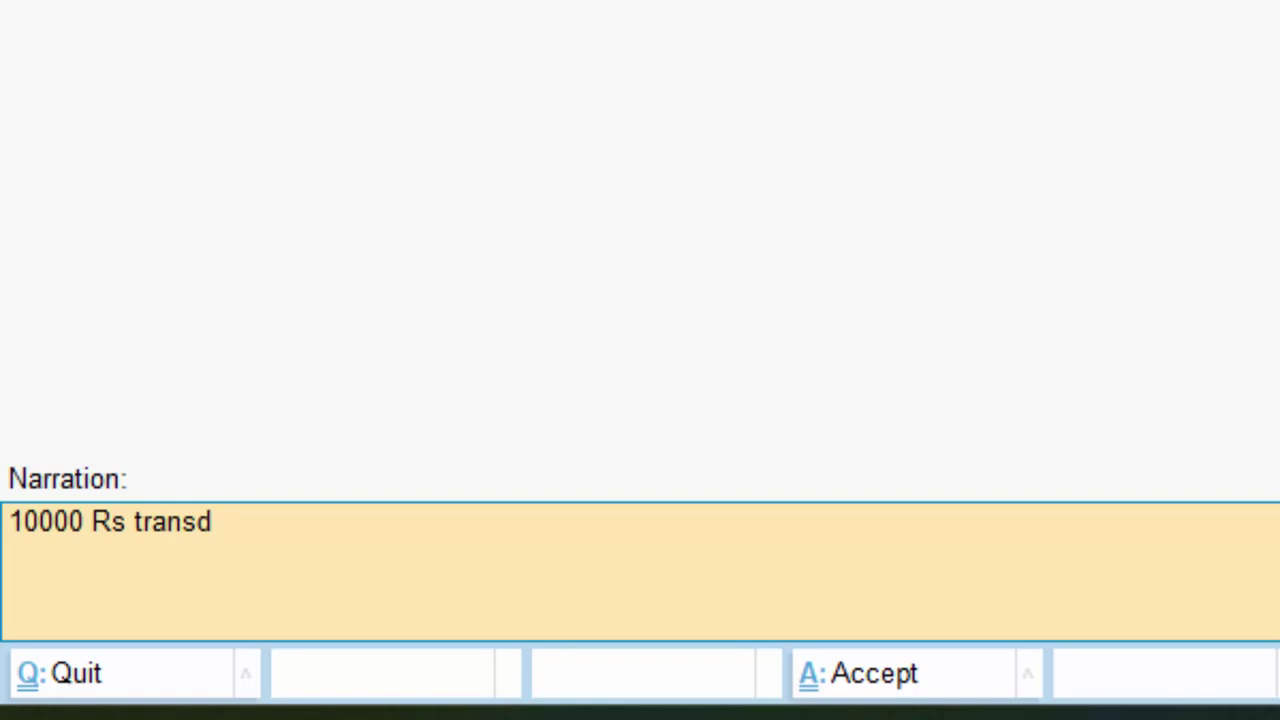
key(BackSpace)
text(fered)
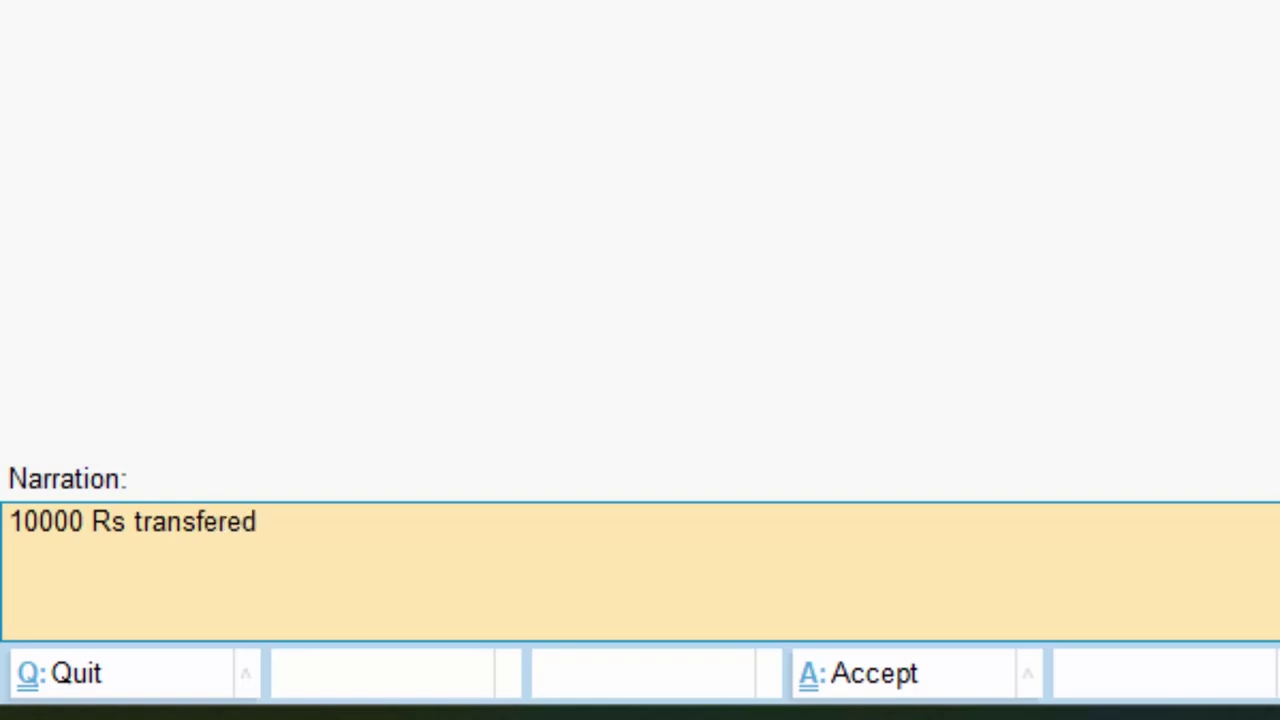
text( into )
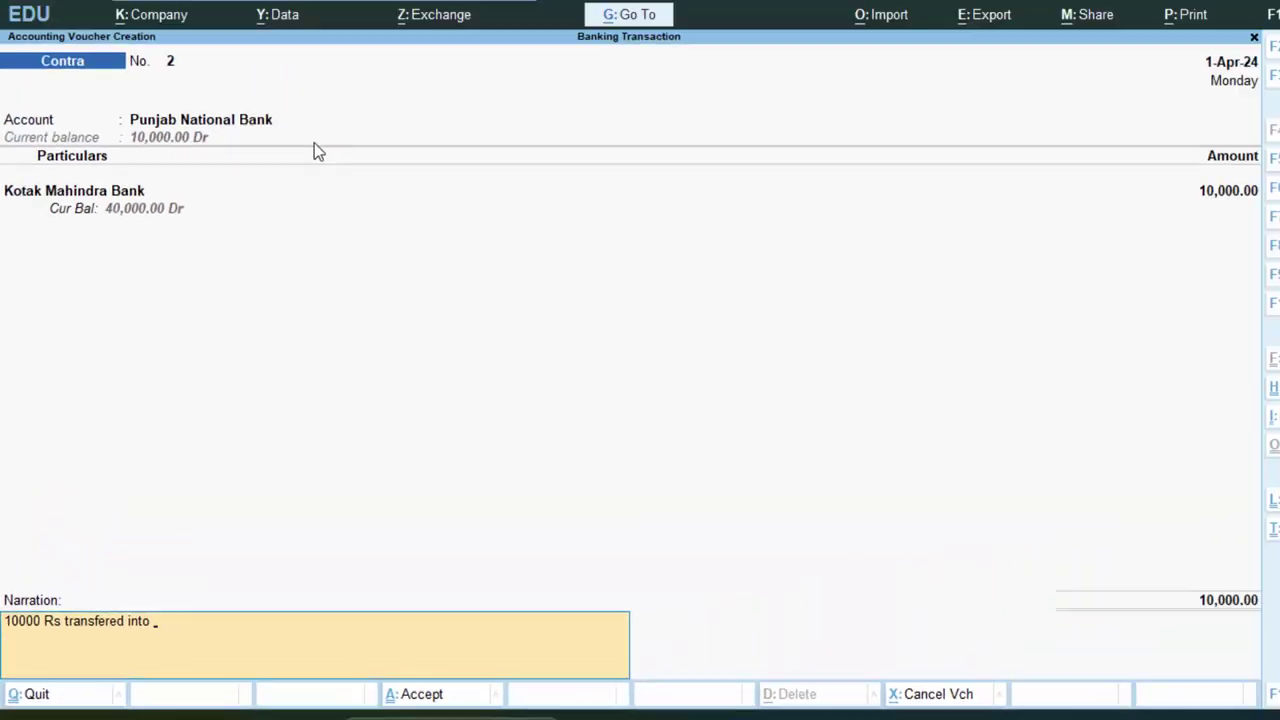
text(PN)
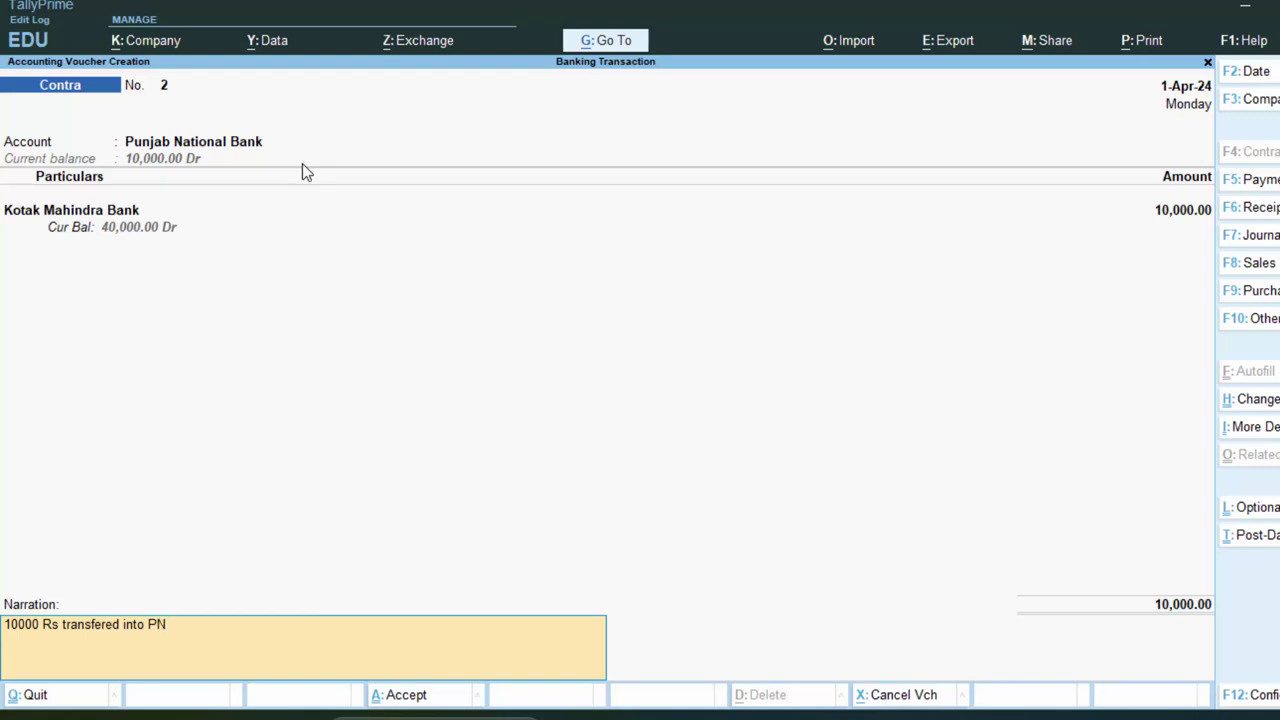
text(B)
key(Return)
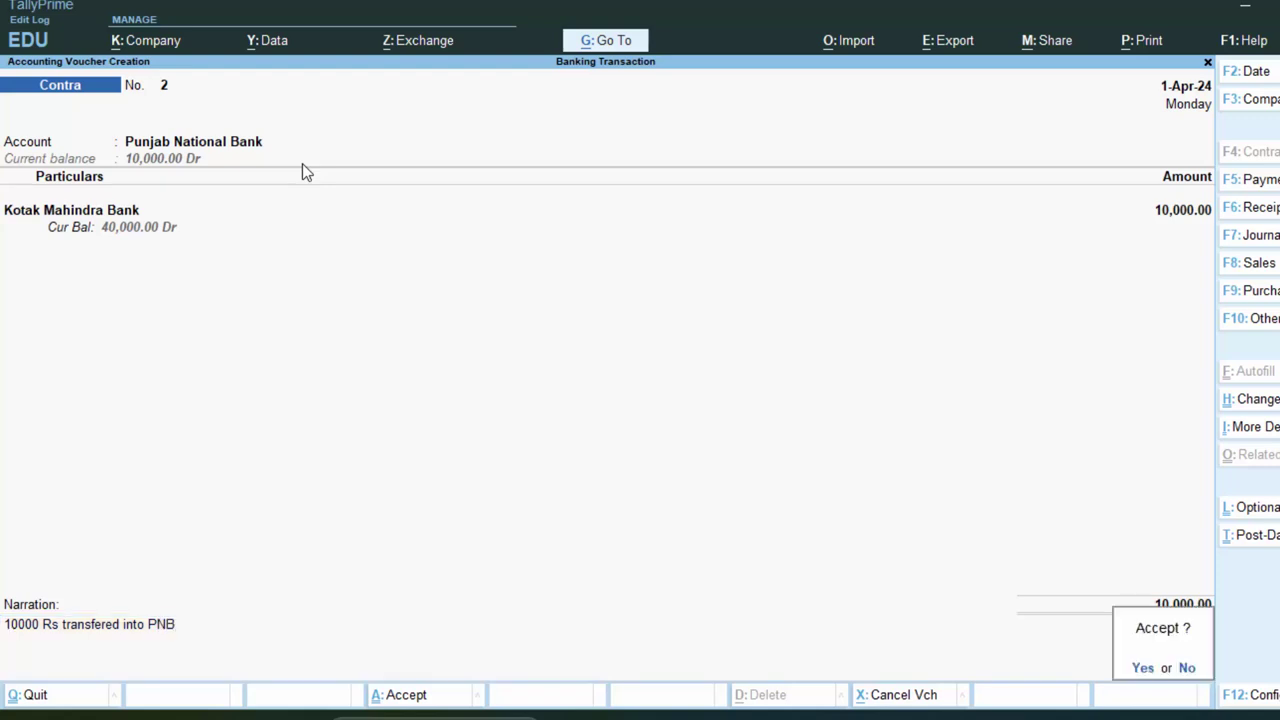
Save contra voucher 2, then start a new ledger from voucher 3's Account field with Alt+C
key(Return)
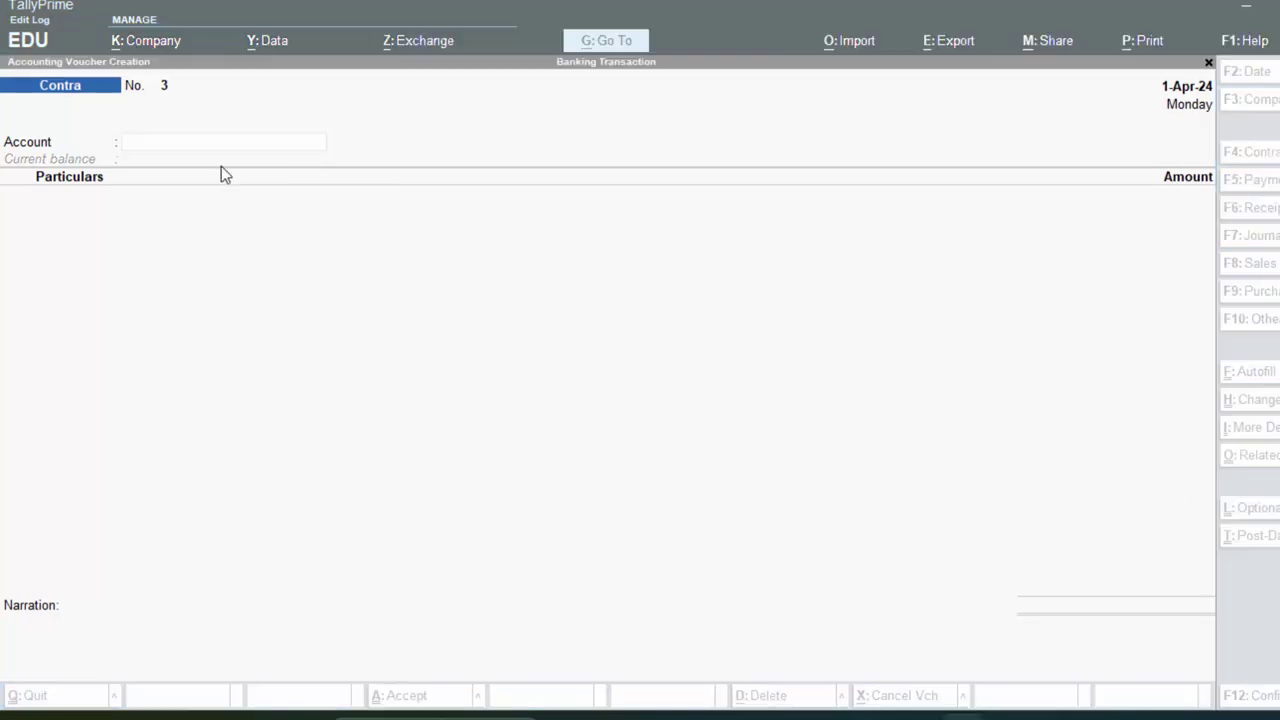
click(224, 152)
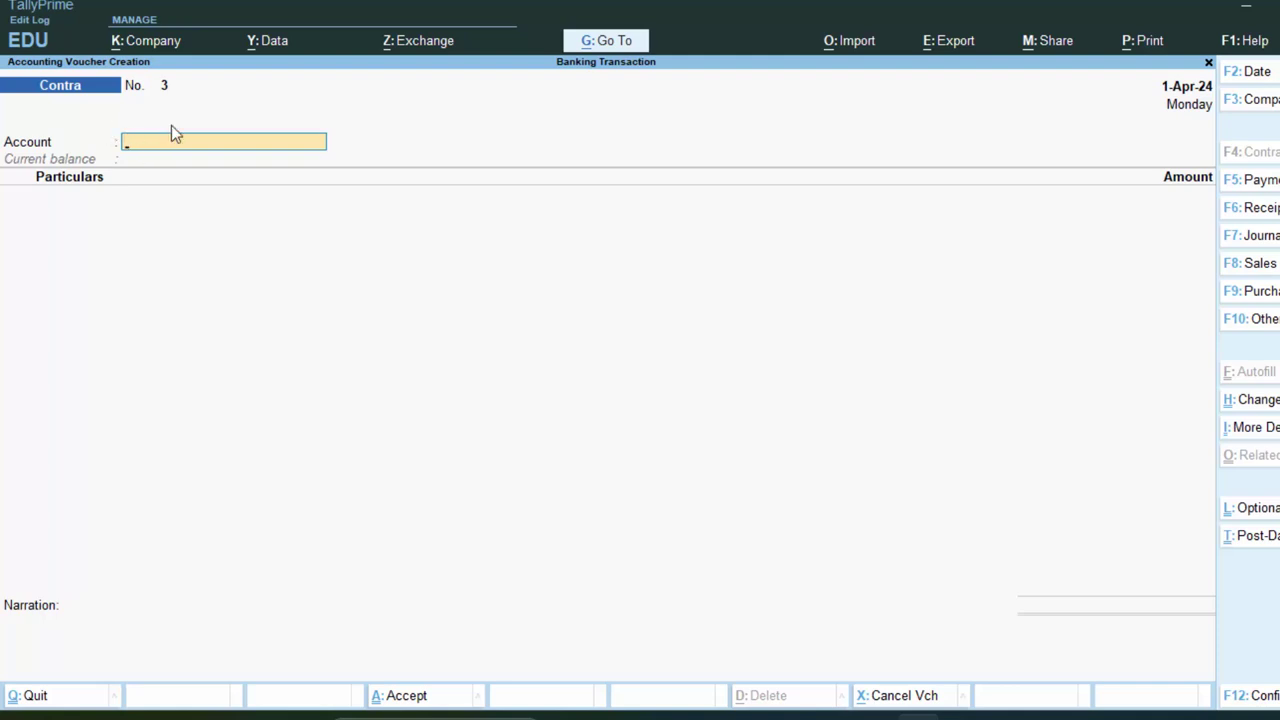
key(alt+c)
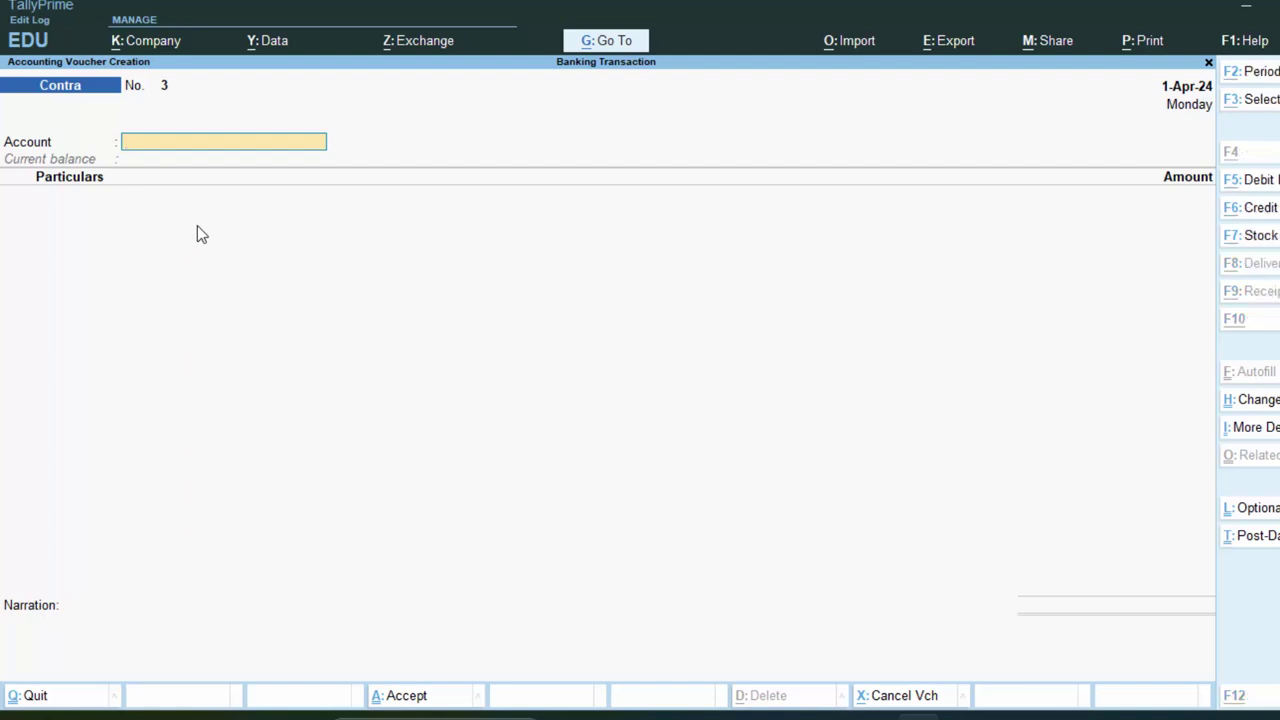
Enter the Central Bank of India ledger under Bank Accounts with its account number and Deoria branch
text(C)
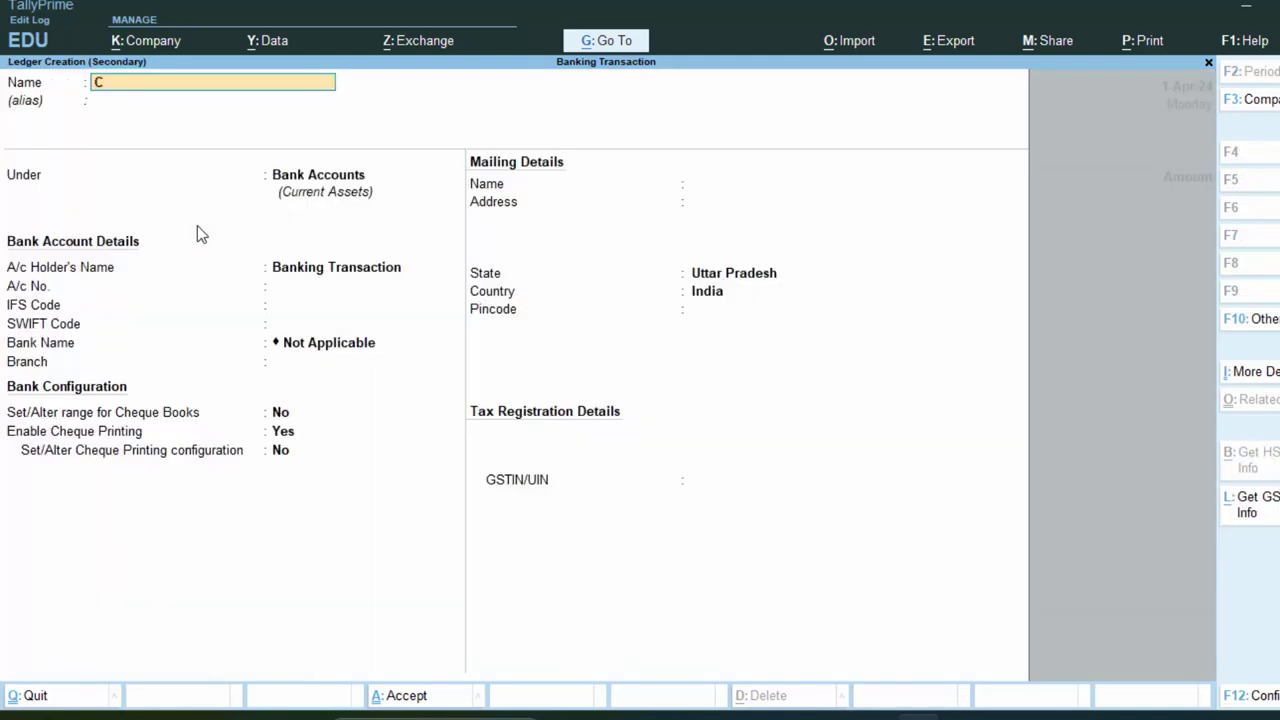
text(entral Bank of India)
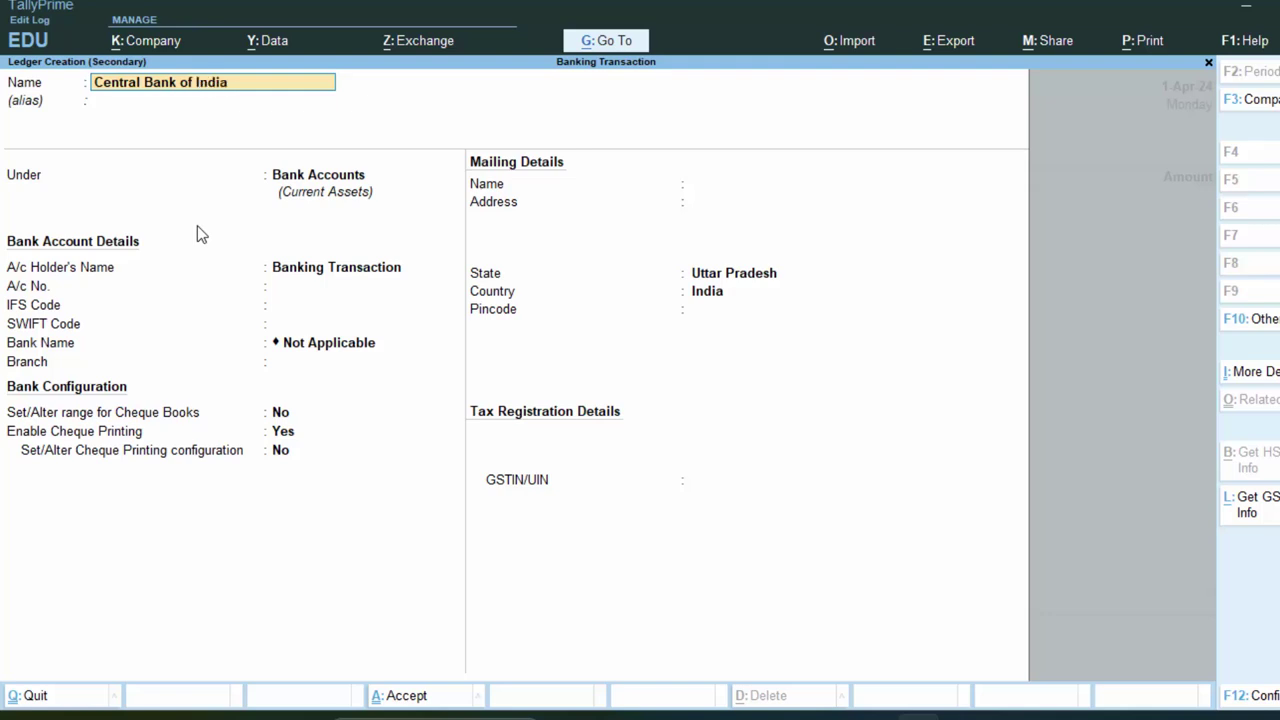
key(Return)
key(Return)
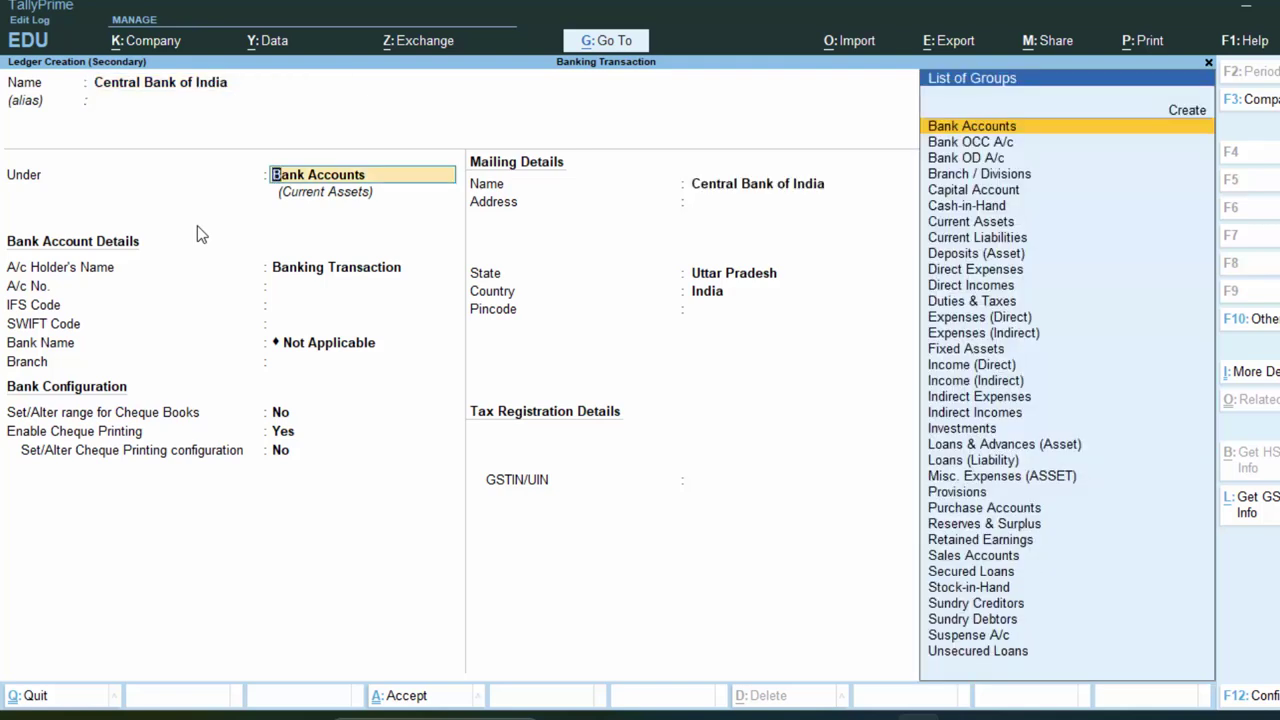
key(Return)
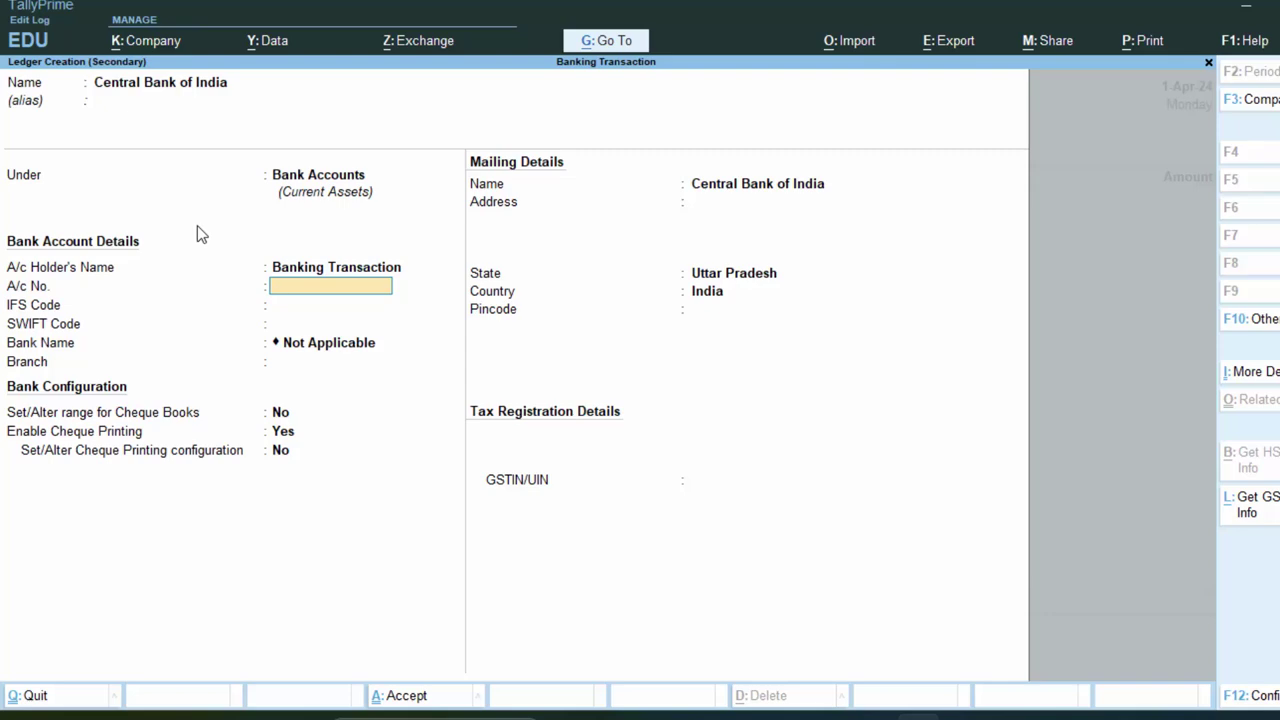
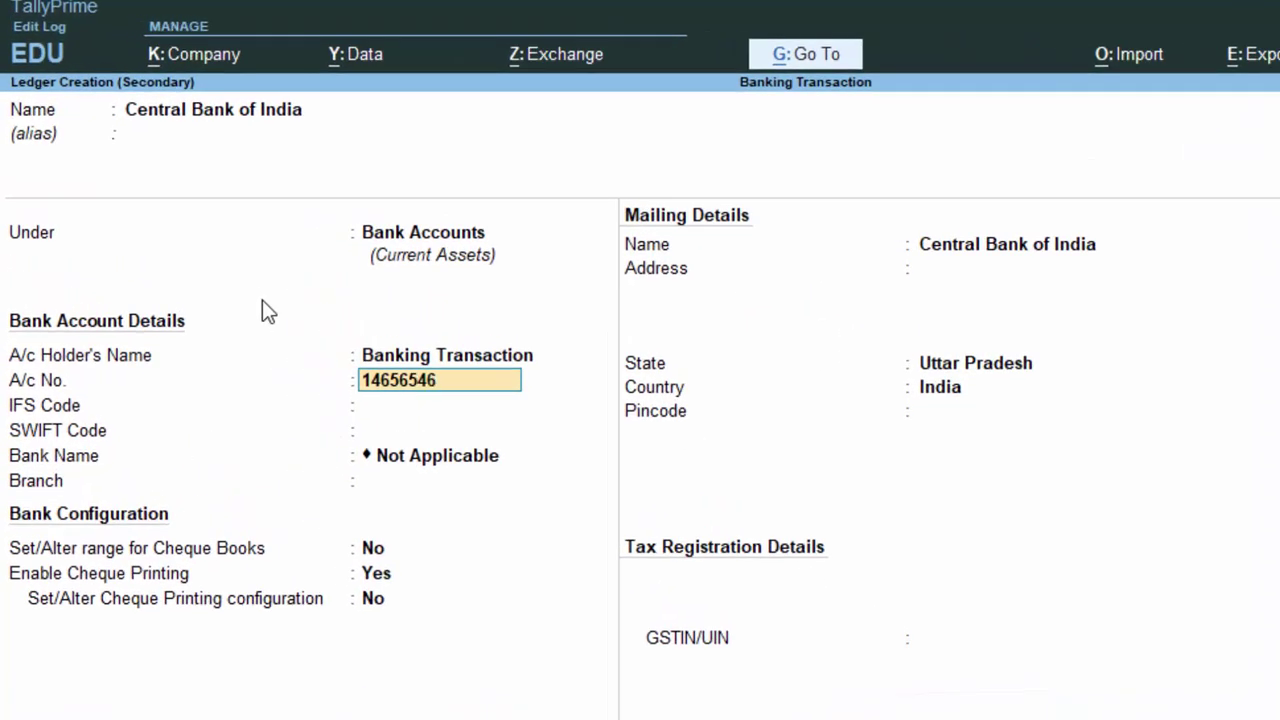
key(Return)
key(Return)
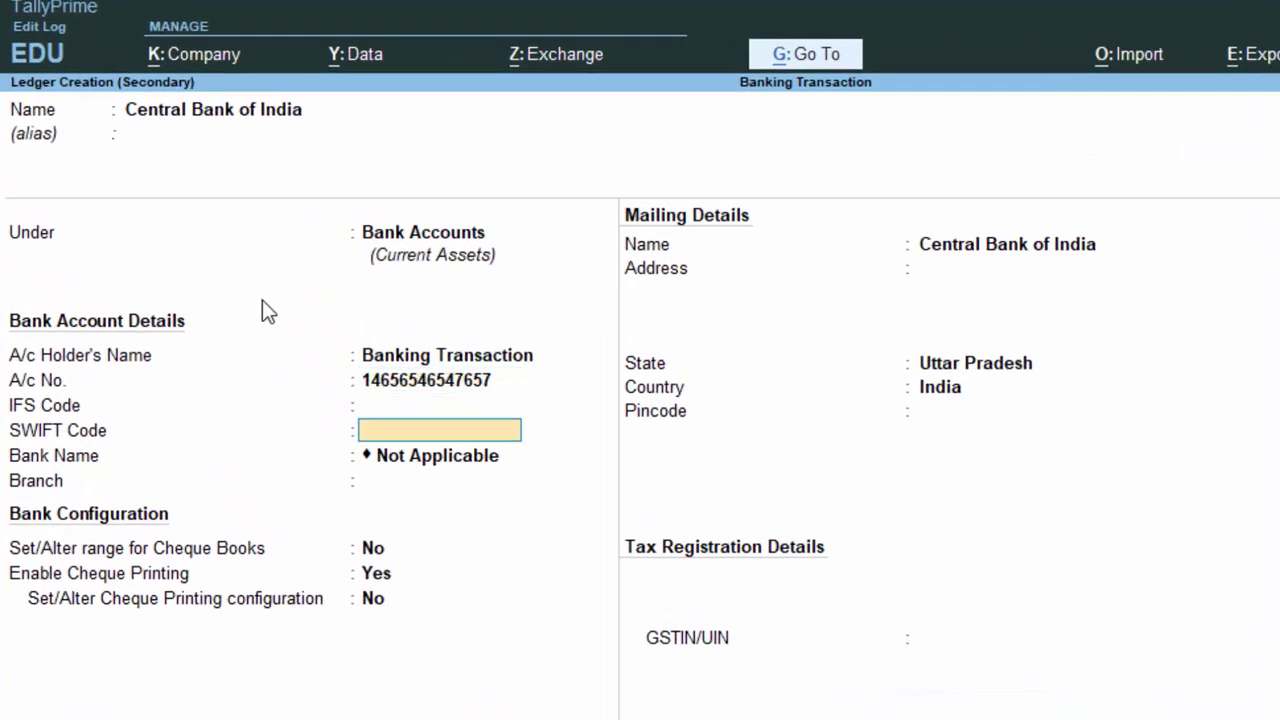
key(Return)
key(Return)
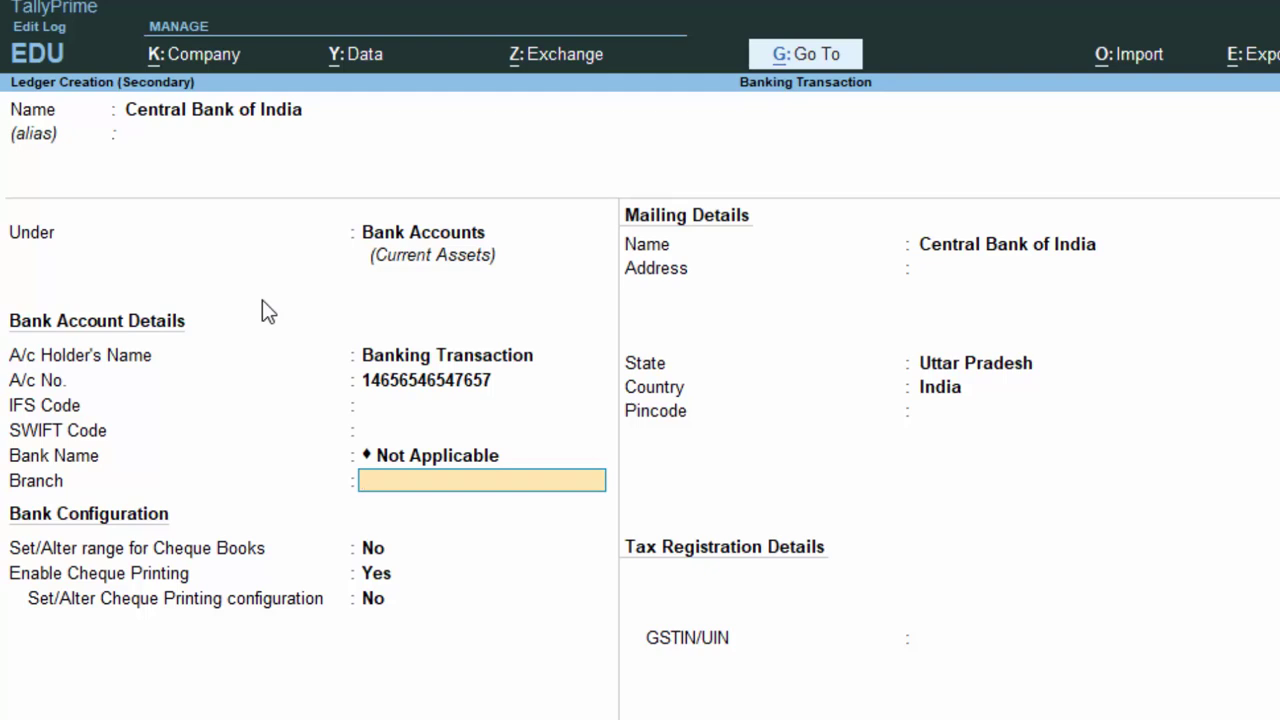
text(Deoria)
key(Return)
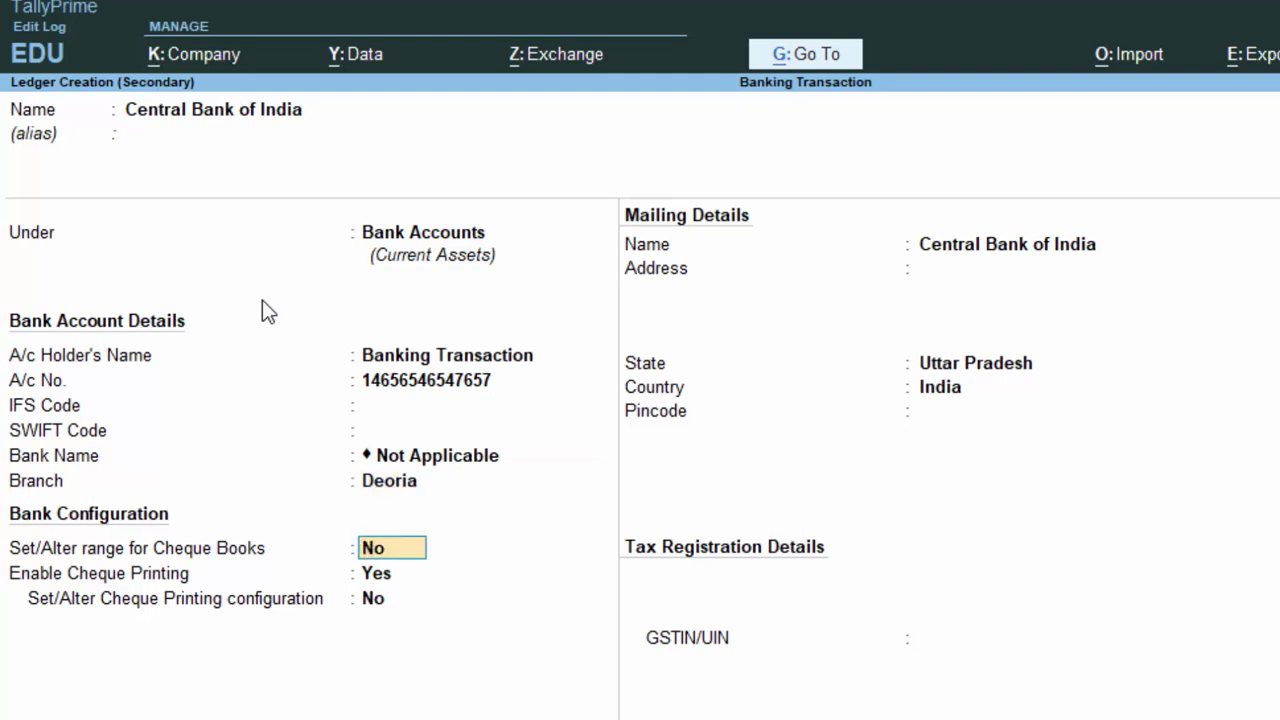
key(Return)
key(Return)
key(Return)
key(Return)
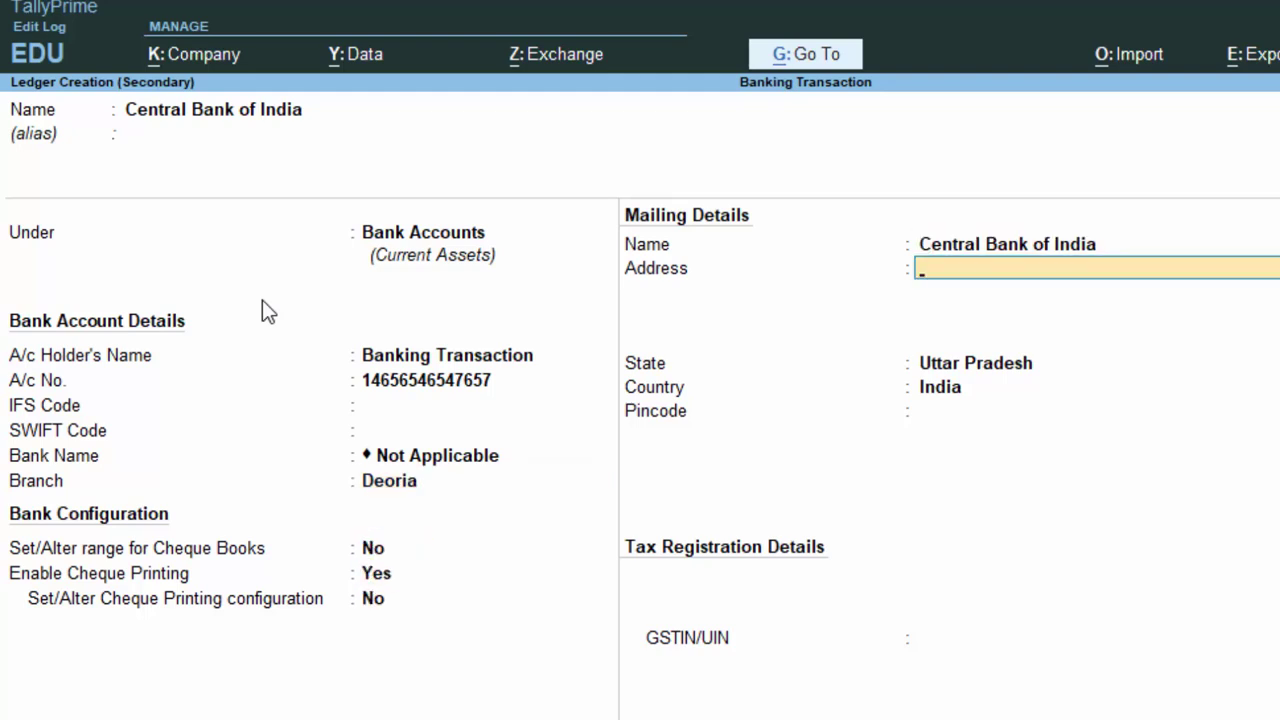
key(Return)
key(Return)
key(Return)
key(Return)
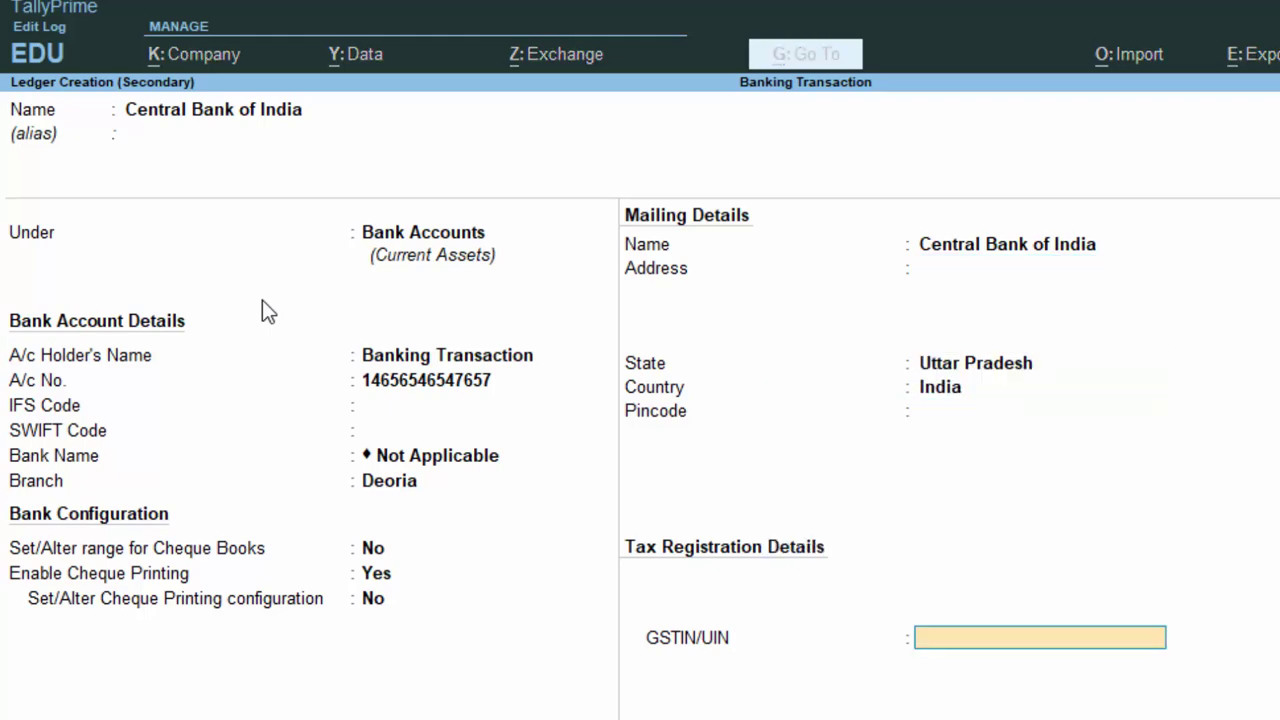
key(Return)
key(Return)
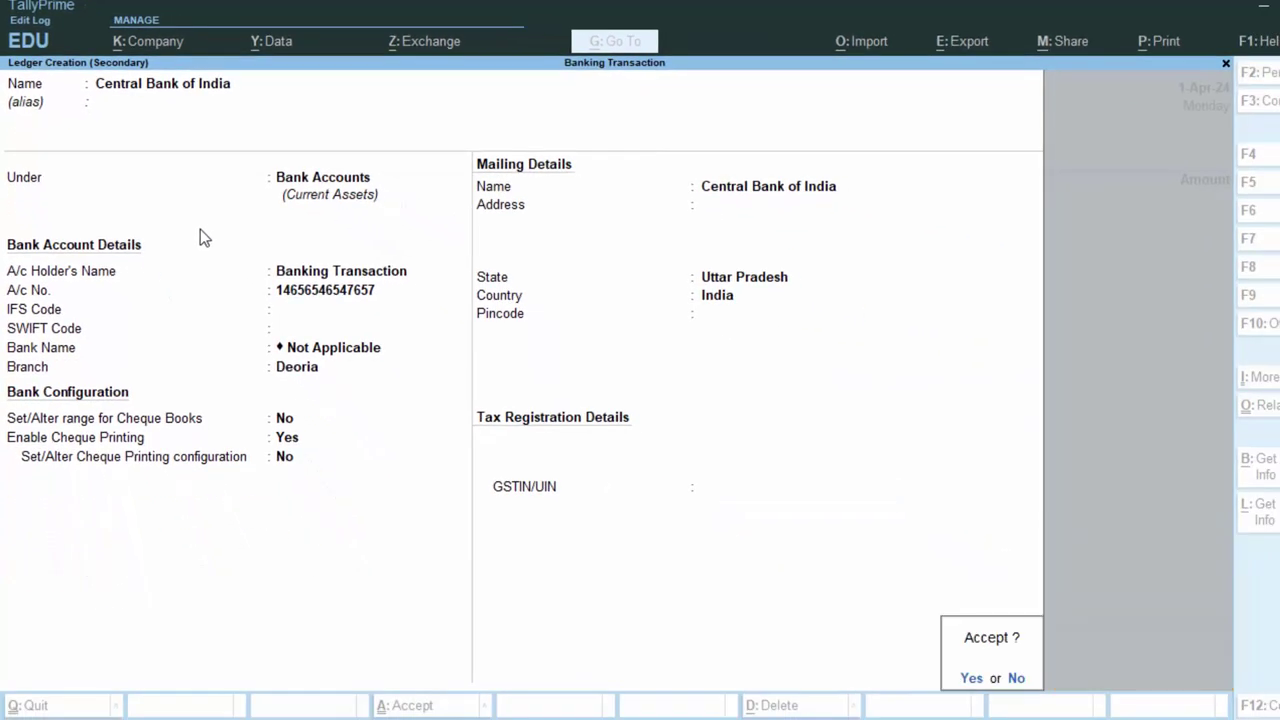
key(Return)
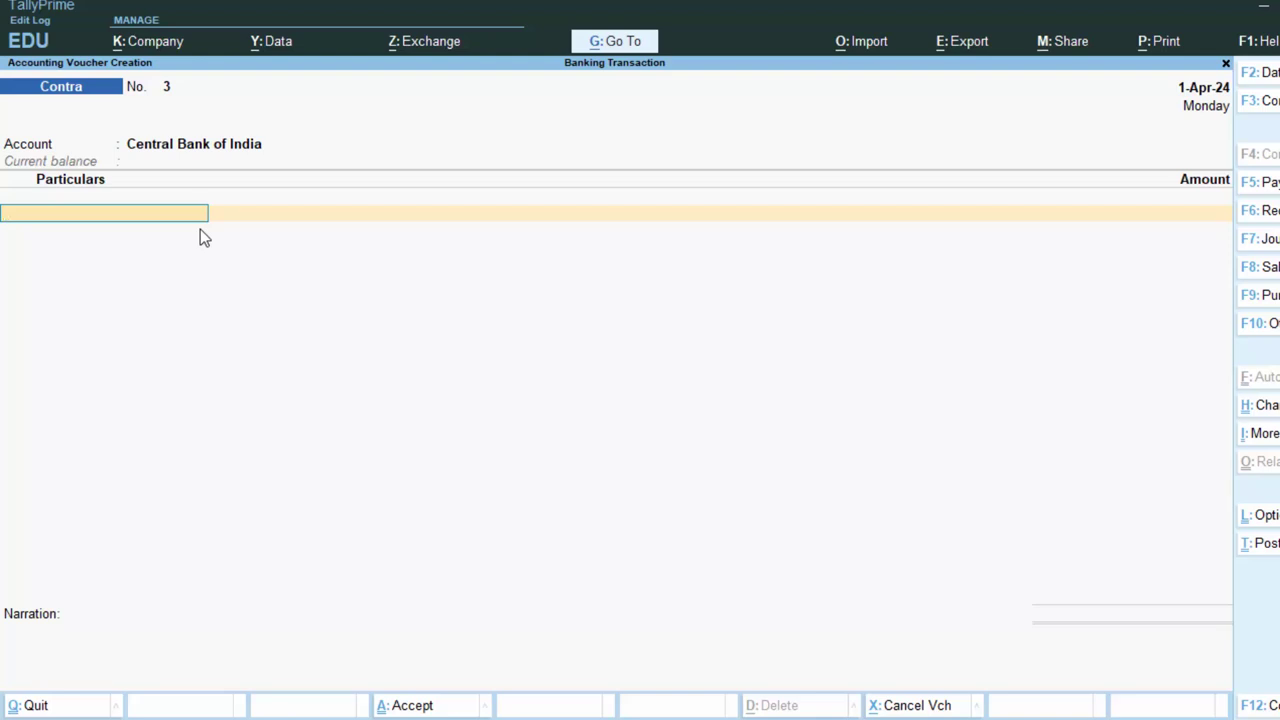
Debit 5,000 from Punjab National Bank into Central Bank of India and save contra voucher 3
text(P)
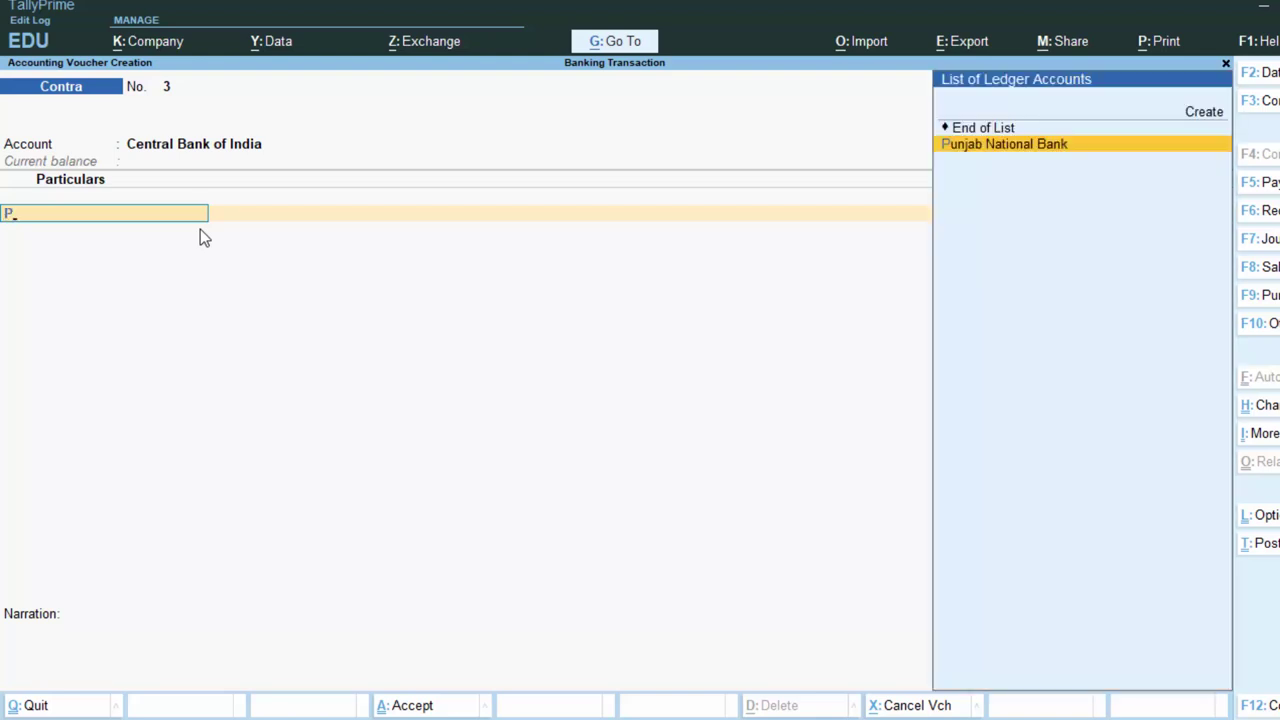
key(Return)
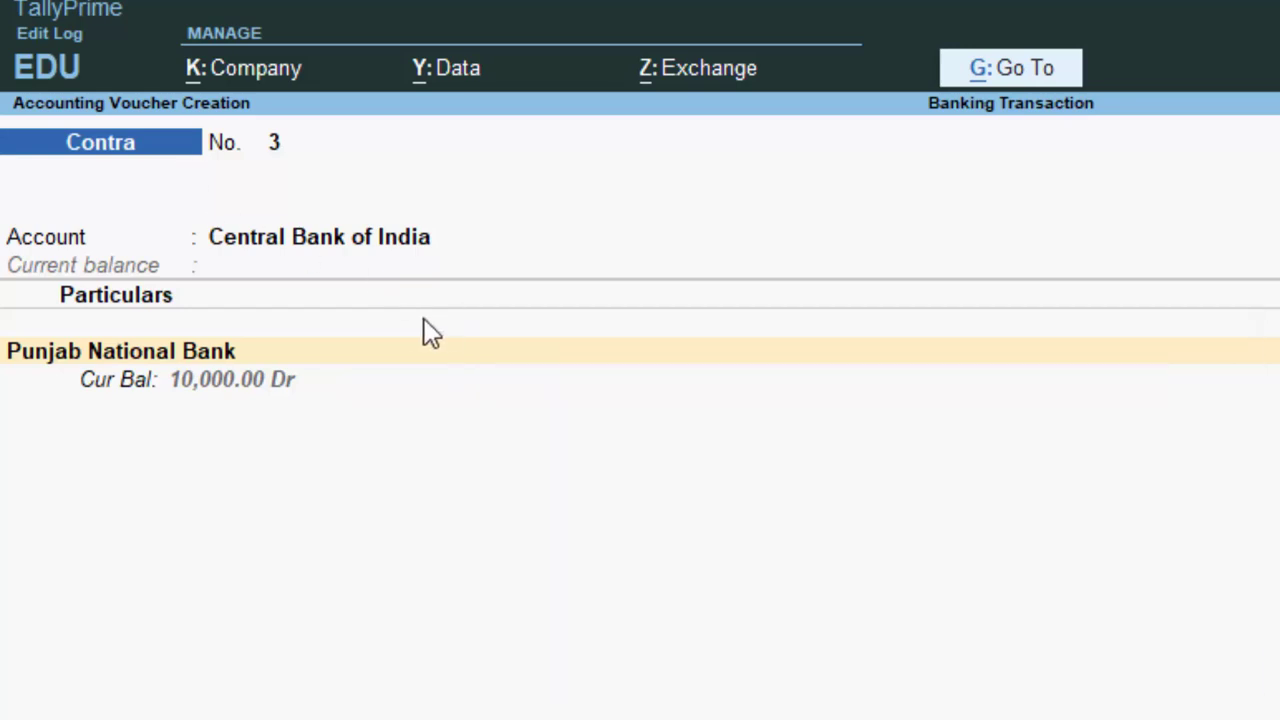
key(Return)
key(Return)
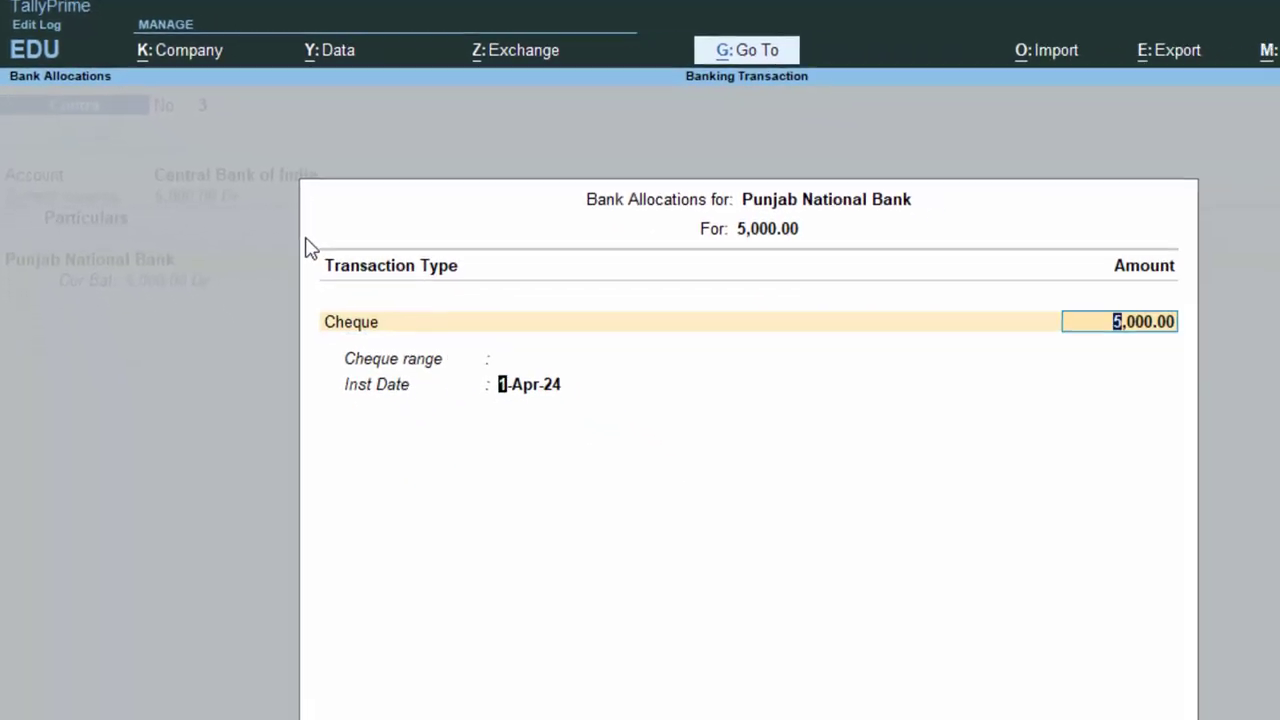
key(Return)
key(Return)
key(Return)
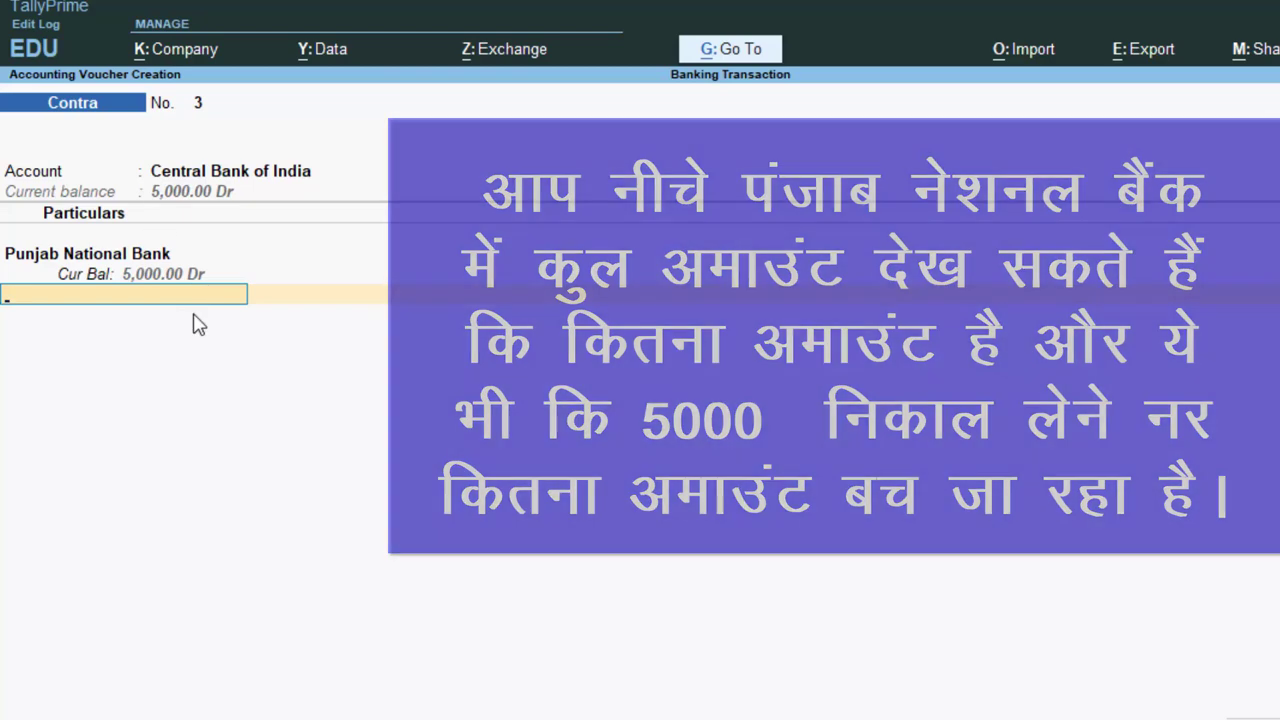
key(Return)
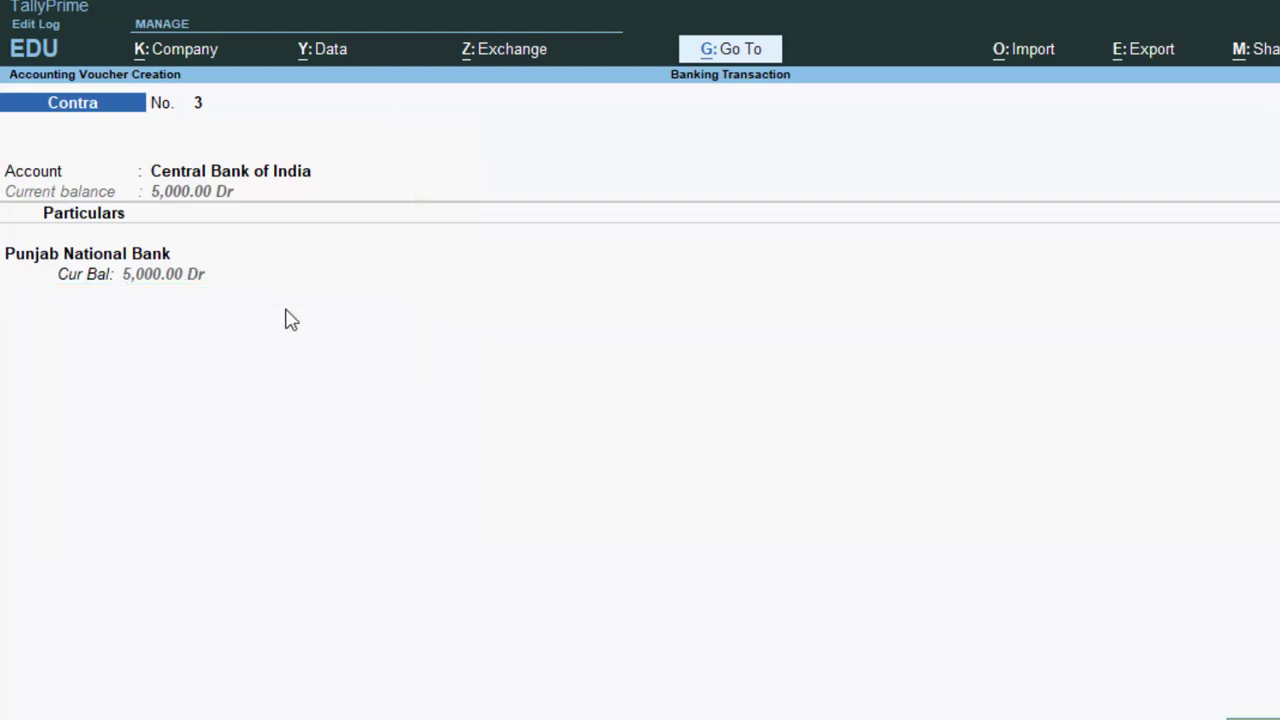
key(Return)
key(Return)
key(Return)
key(Return)
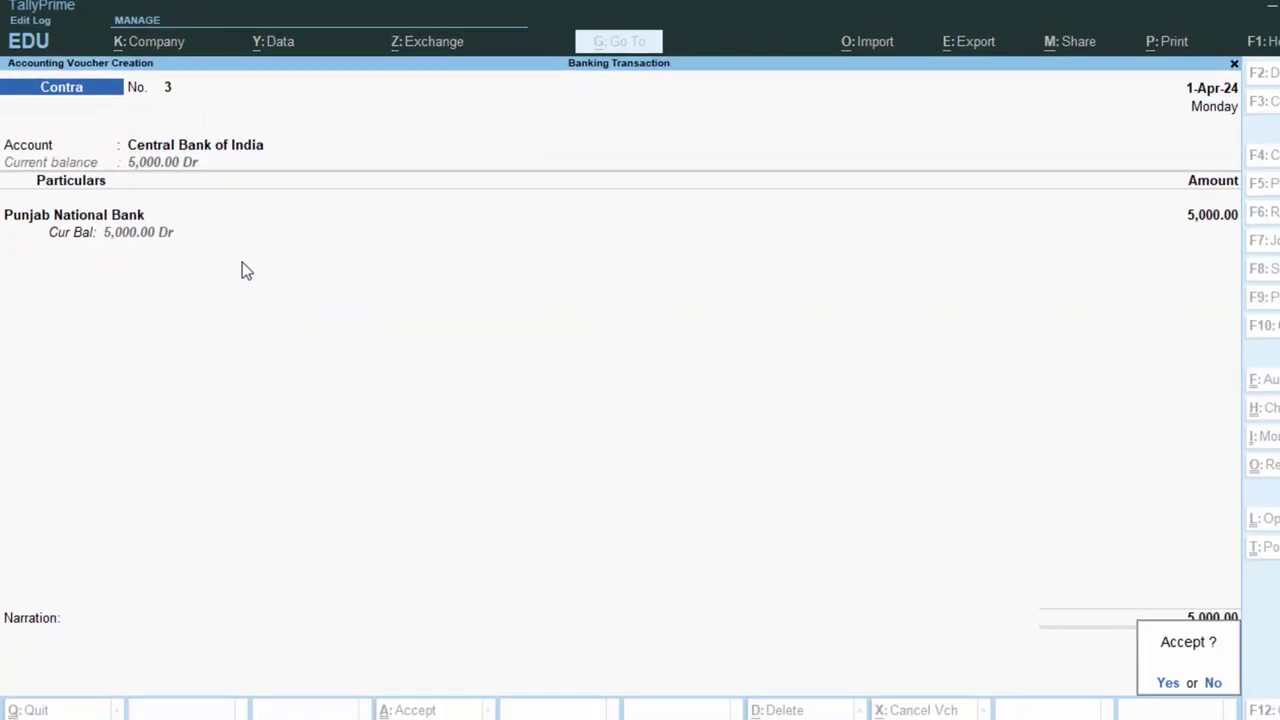
key(Return)
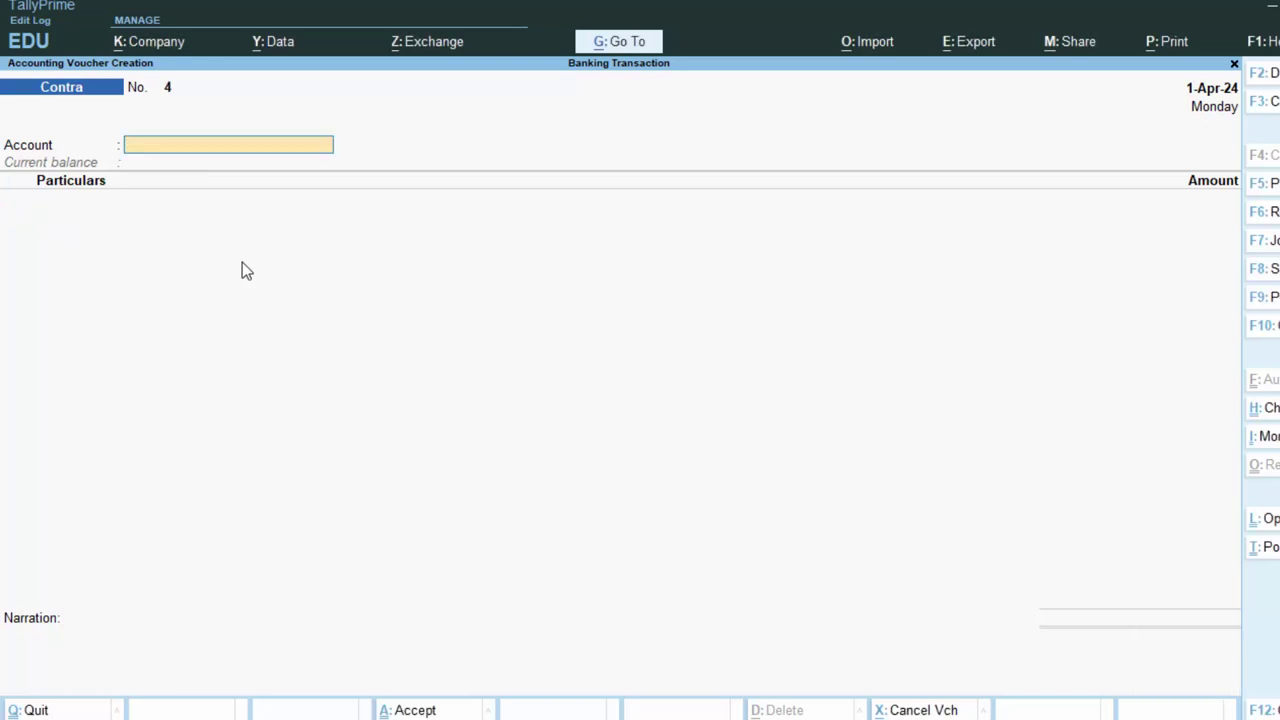